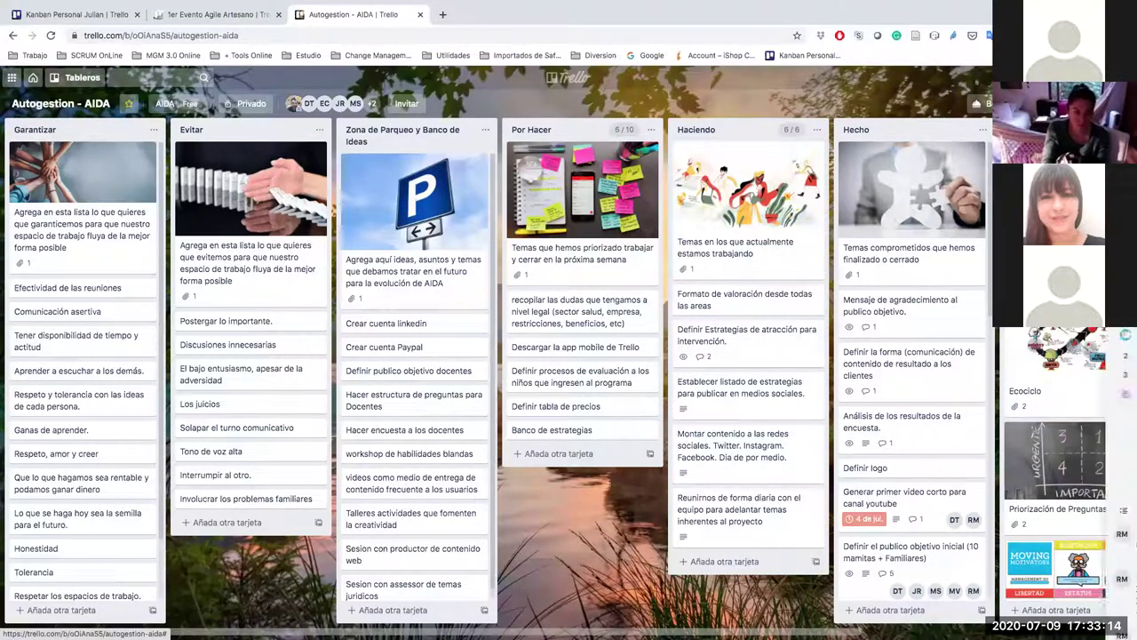
View the description and member permissions of the Autogestion - AIDA board, and close the board information.
key(w)
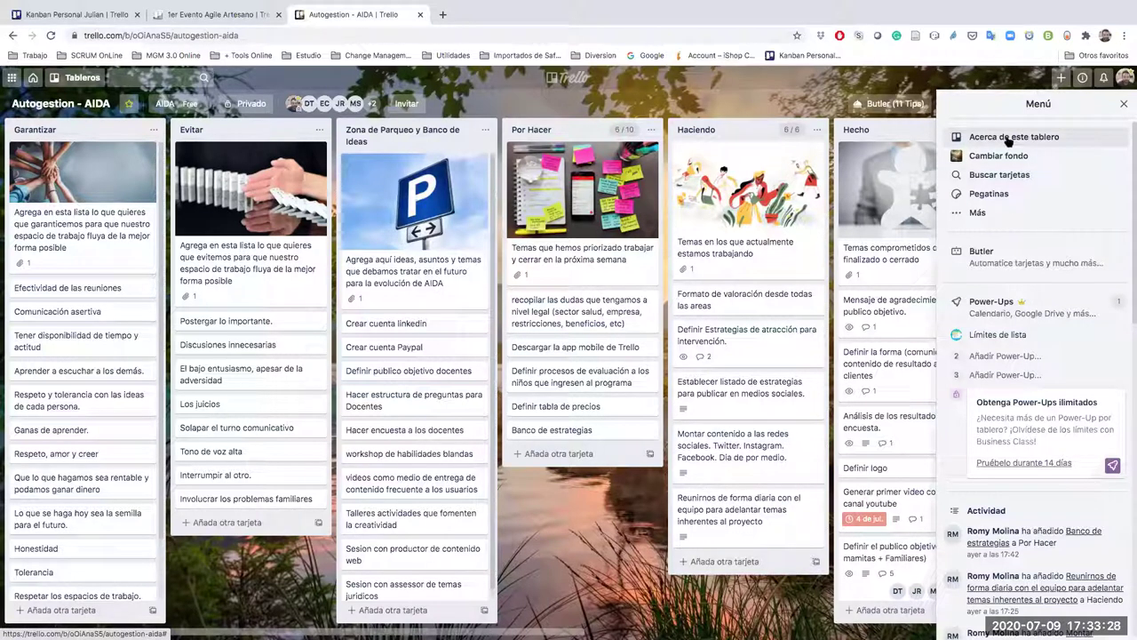
click(1008, 139)
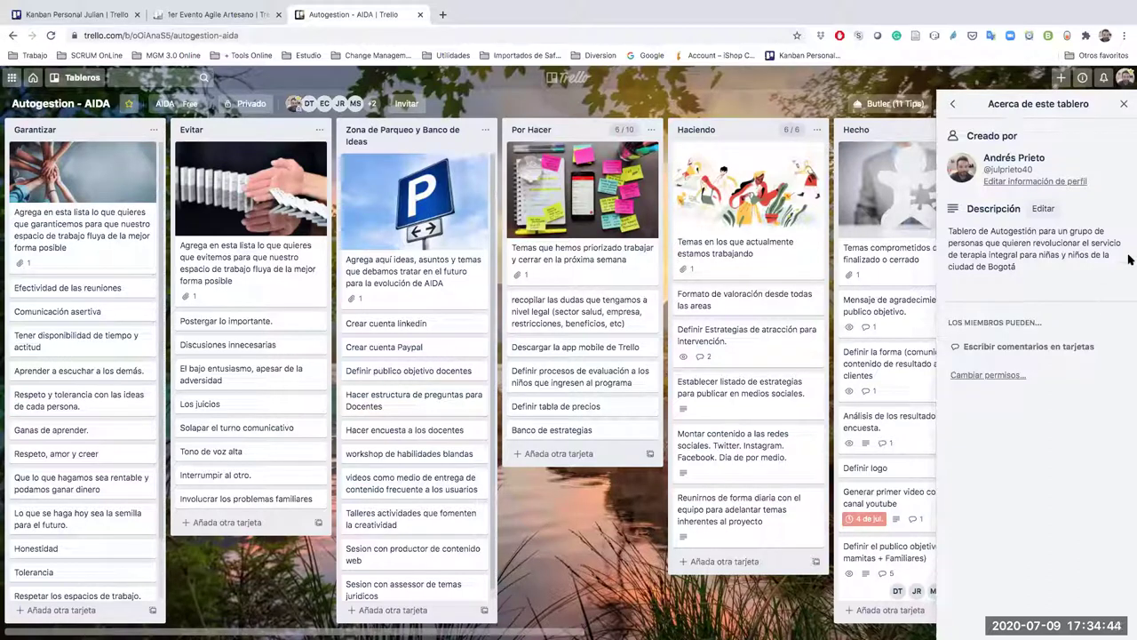
click(1124, 107)
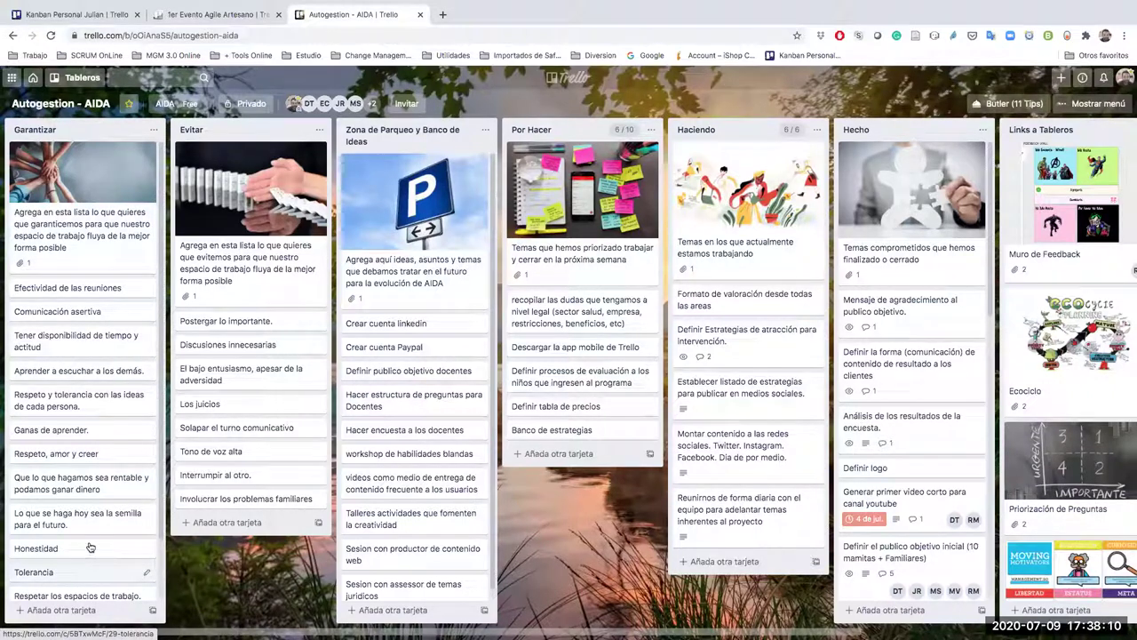
Look through all the cards in the Garantizar list.
scroll(89, 547, down, 2)
scroll(88, 546, up, 1)
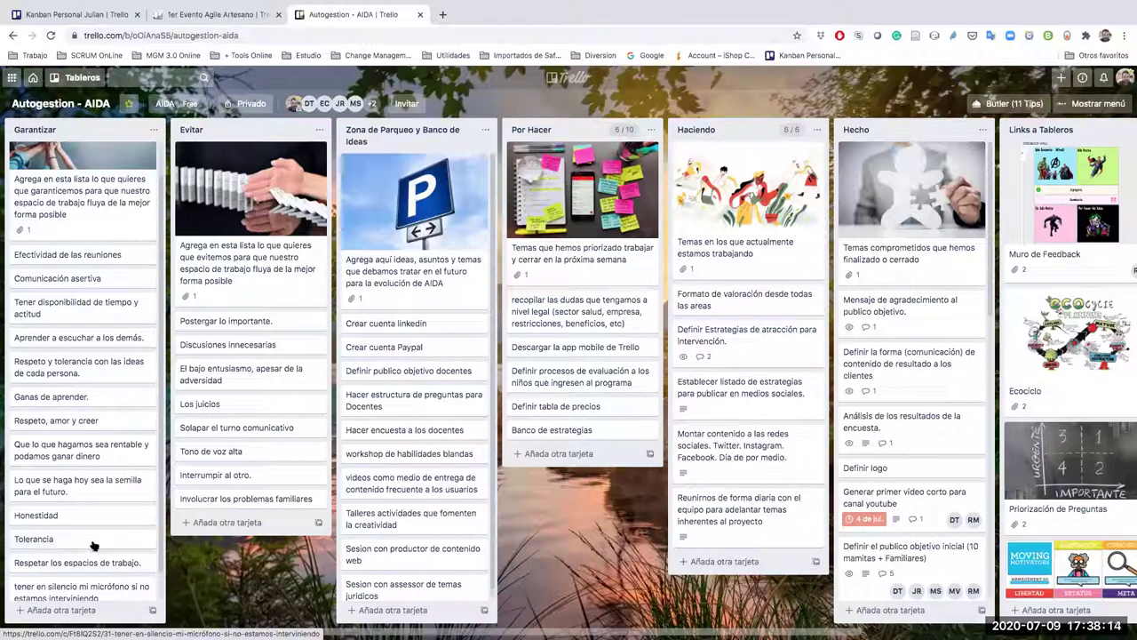
scroll(67, 571, down, 1)
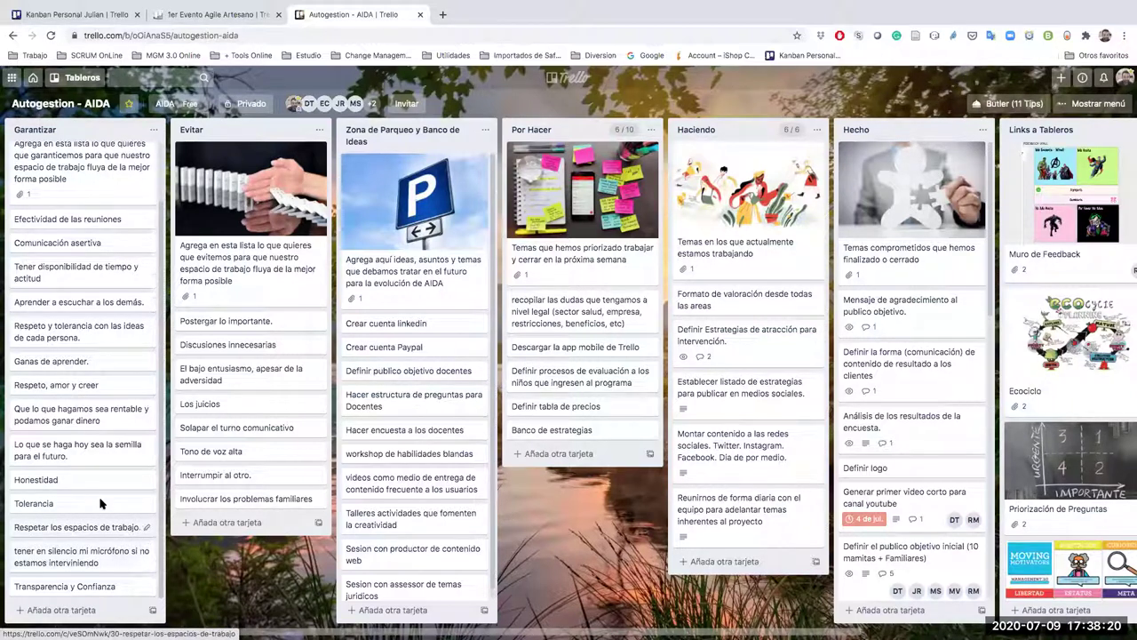
scroll(101, 503, up, 2)
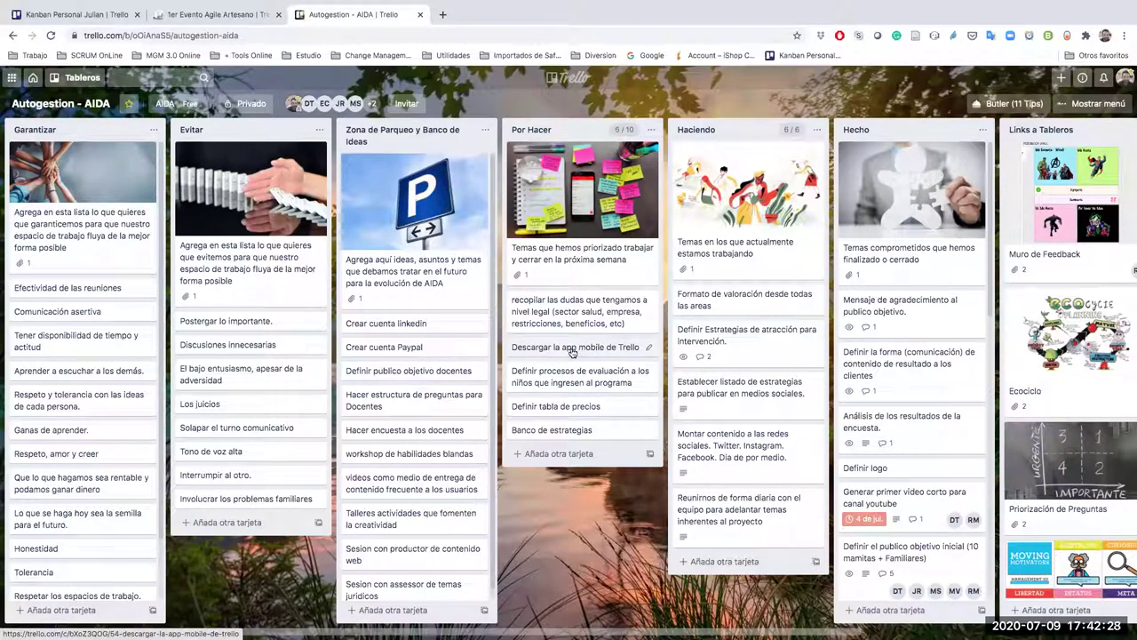
Move the "Descargar la app mobile de Trello" card through Haciendo and Hecho, and return it to the head of Por Hacer.
drag(572, 353, 737, 297)
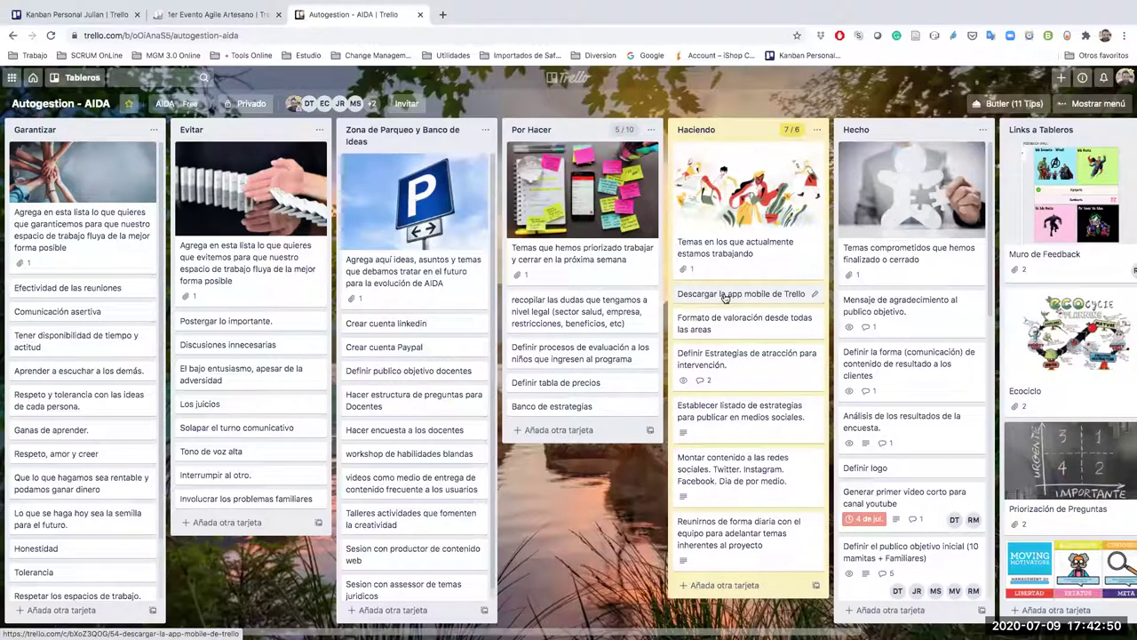
drag(753, 289, 875, 305)
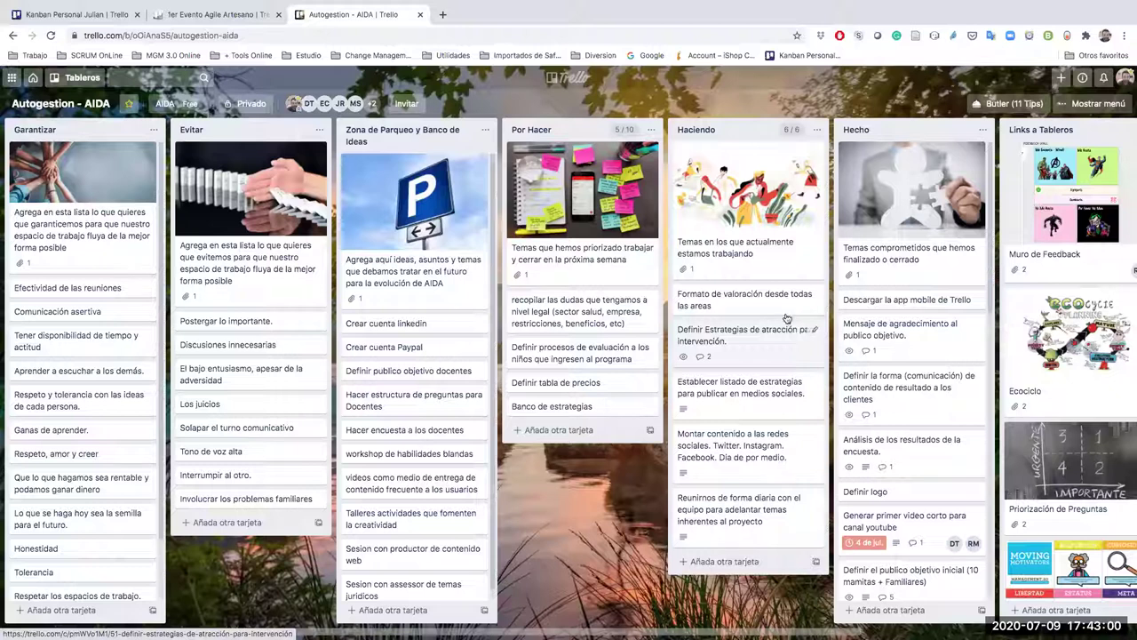
drag(873, 303, 559, 305)
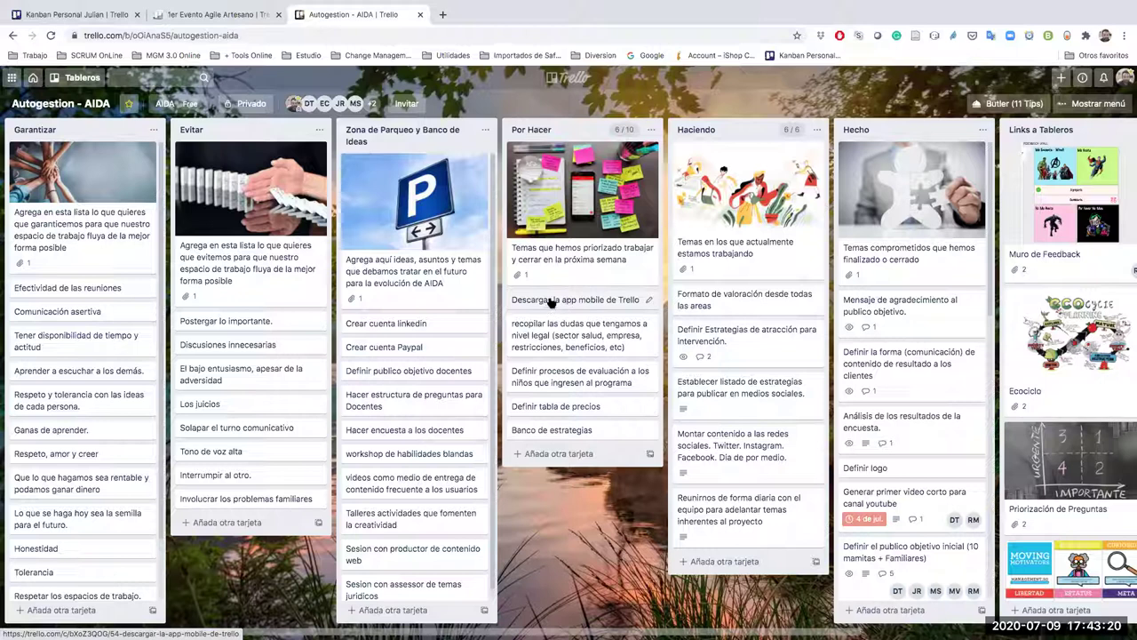
drag(553, 302, 680, 305)
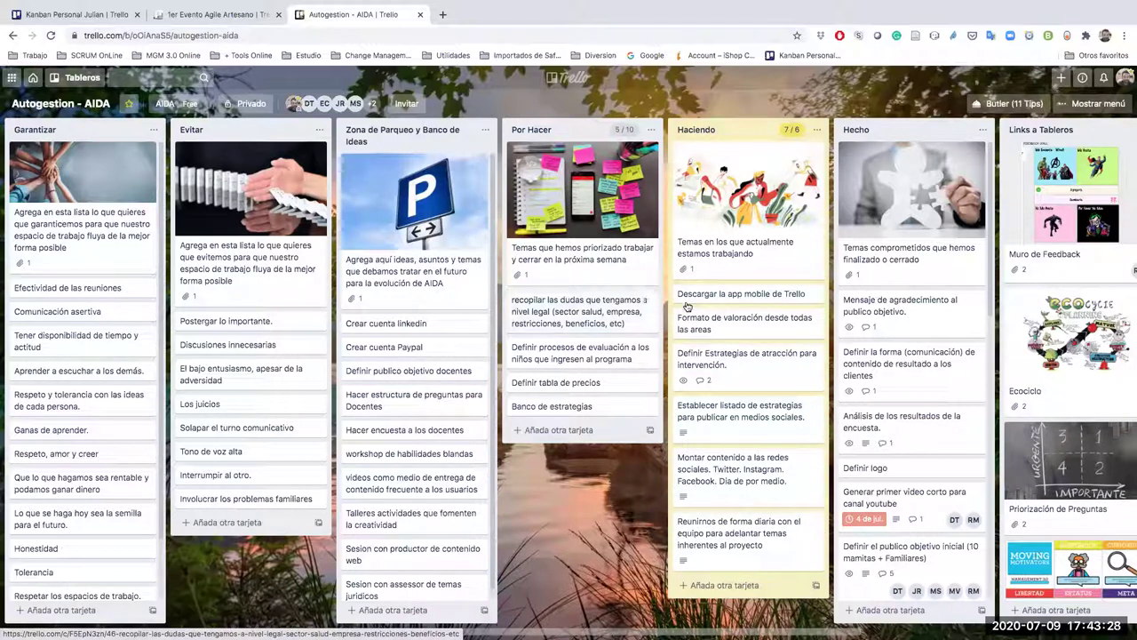
drag(724, 294, 888, 298)
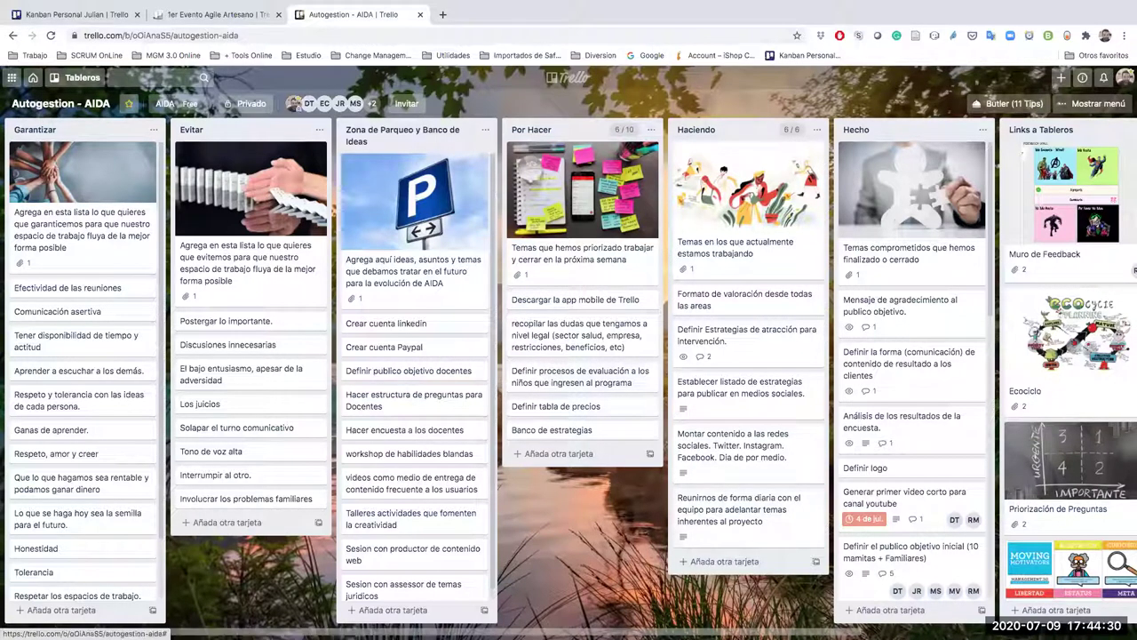
Examine the remaining lists of the board, including the cards in Links a Tableros and Herramientas de Interés.
scroll(568, 369, right, 3)
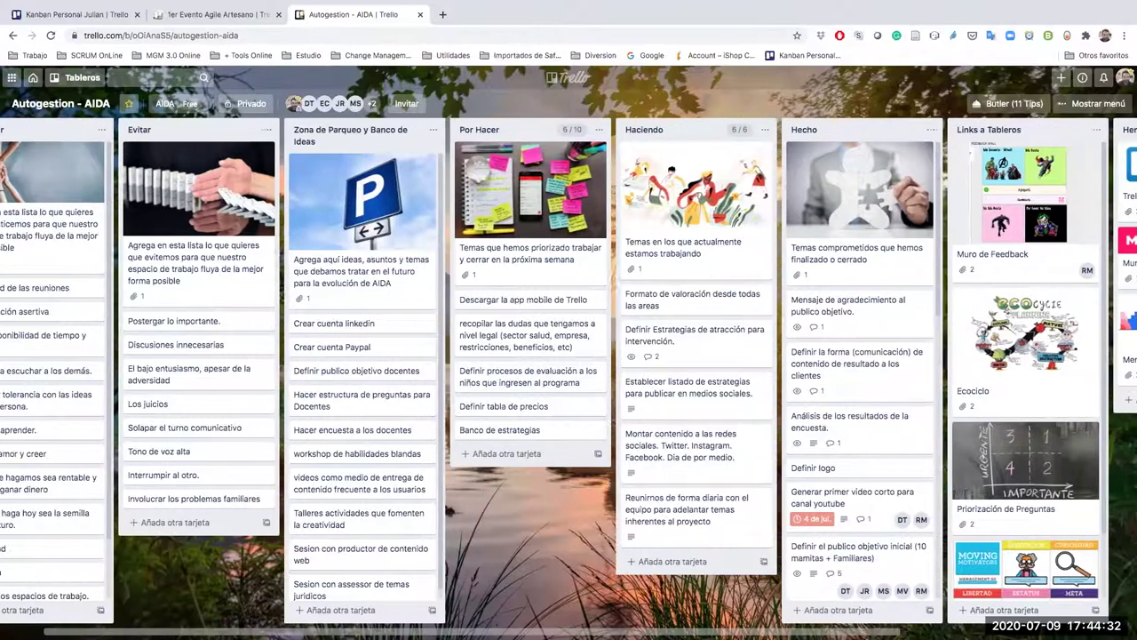
scroll(677, 545, right, 3)
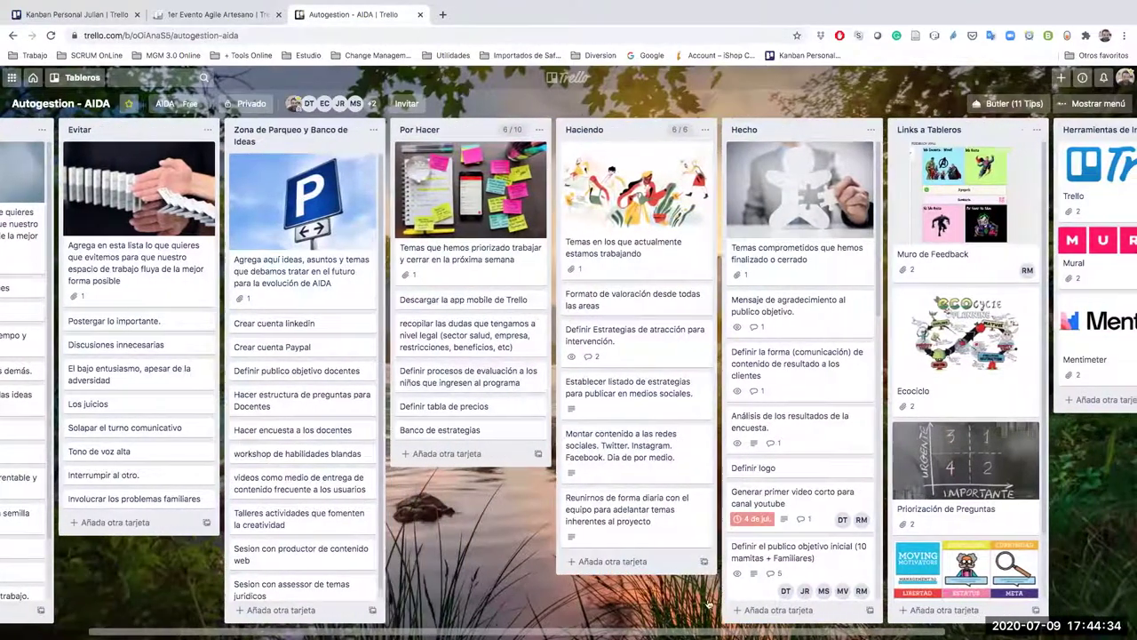
scroll(677, 544, right, 1)
scroll(677, 545, right, 5)
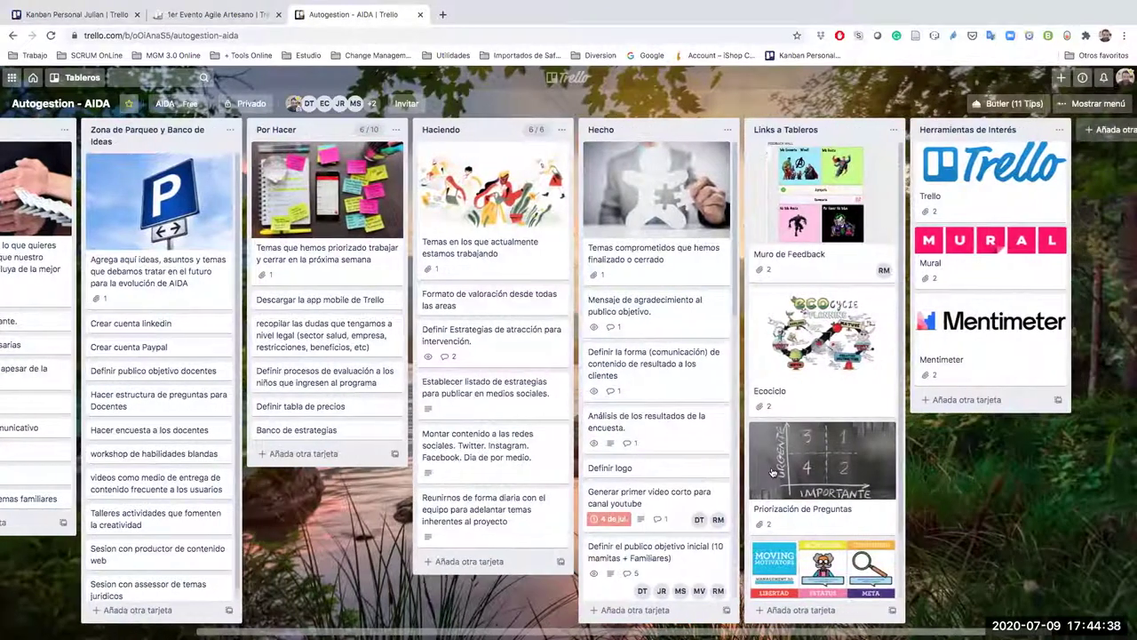
scroll(772, 471, right, 2)
scroll(771, 472, right, 1)
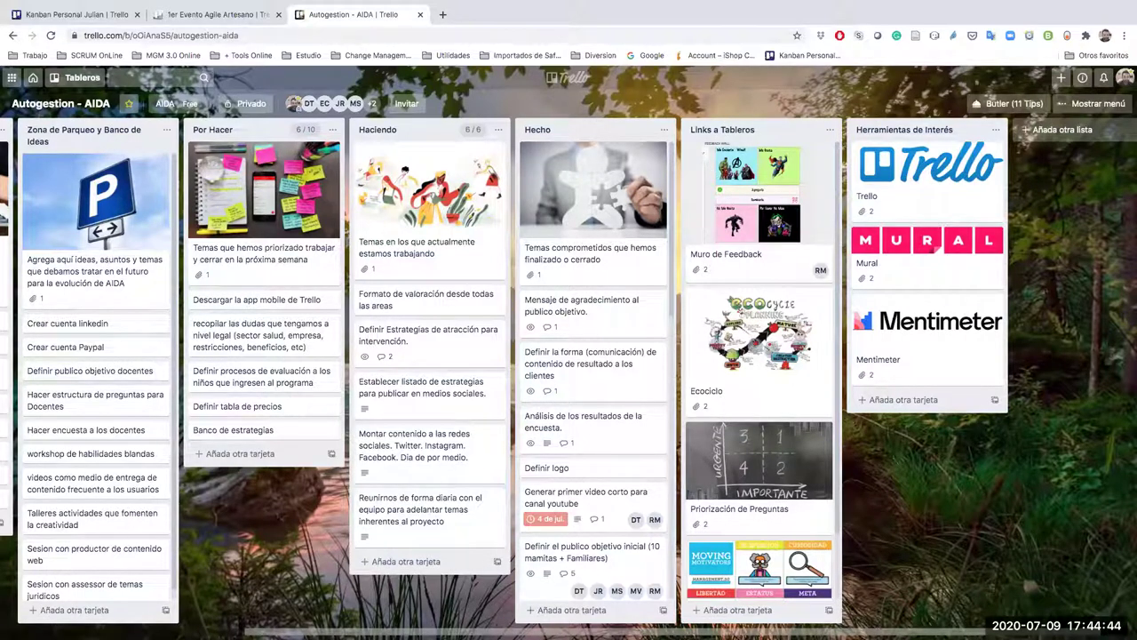
scroll(675, 282, right, 2)
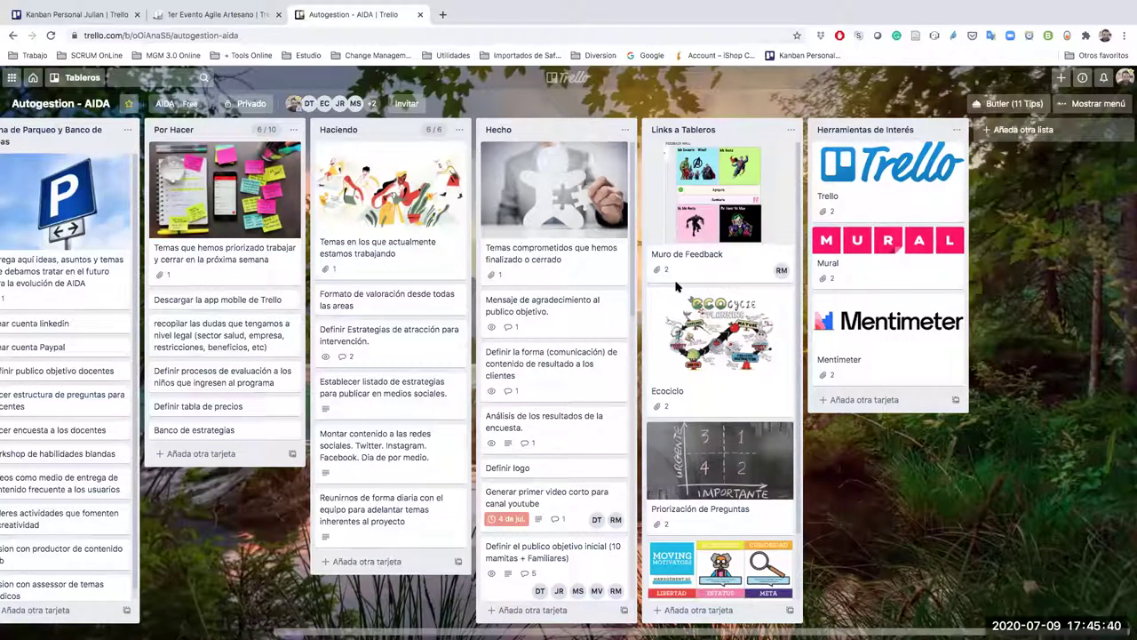
scroll(716, 363, down, 2)
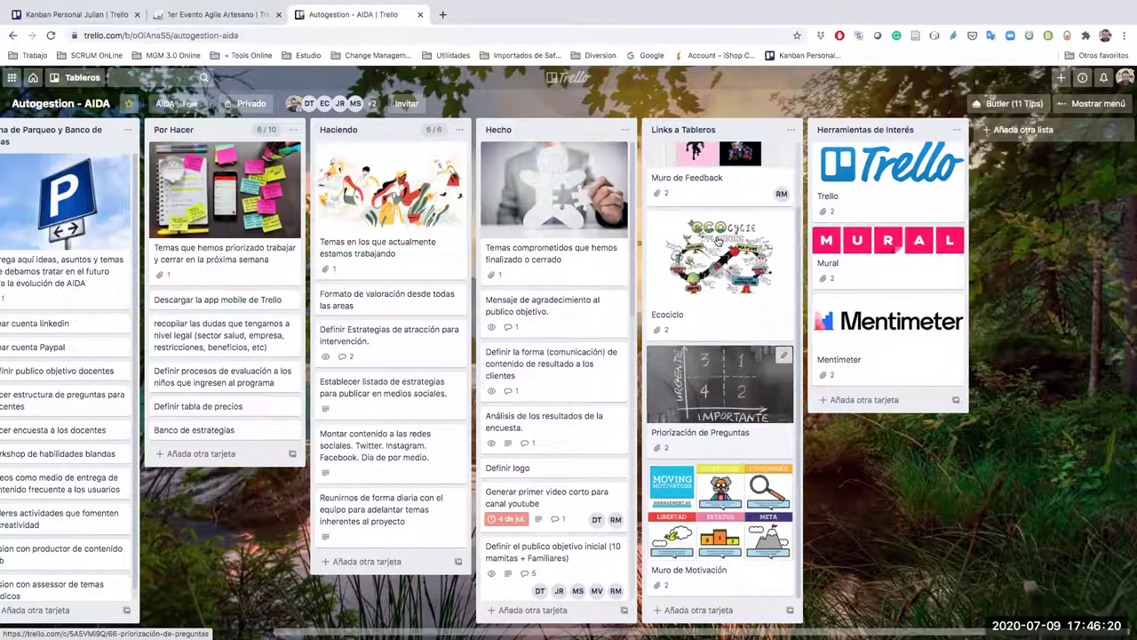
scroll(702, 264, up, 1)
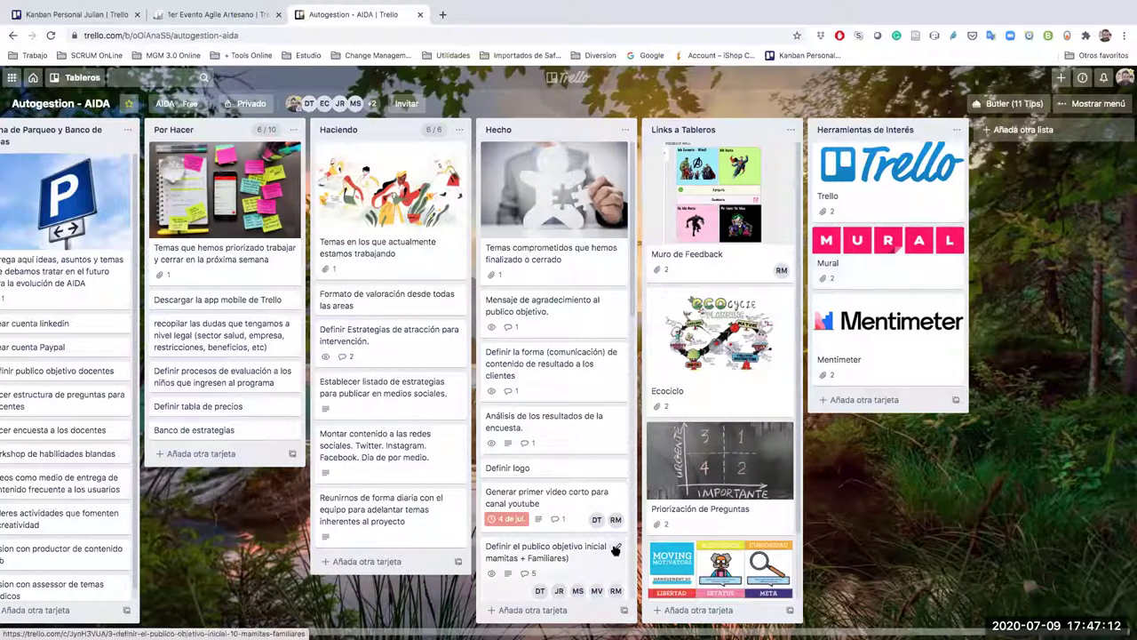
scroll(568, 373, left, 8)
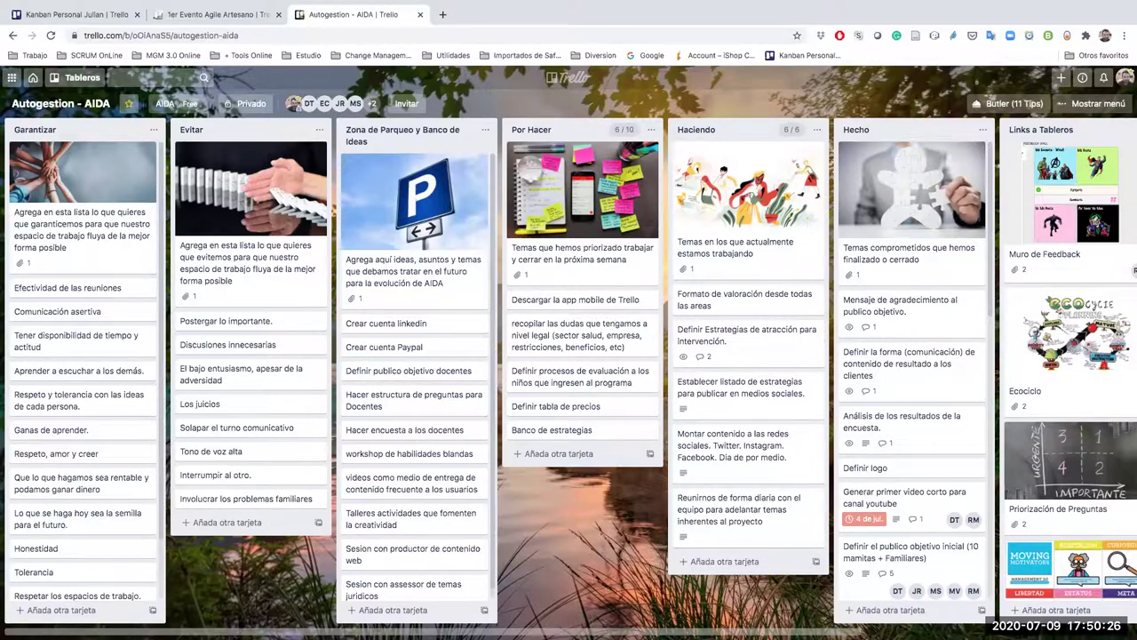
View the details and attachments of the "Muro de Feedback" card in Links a Tableros, and close the card.
scroll(754, 618, right, 2)
scroll(833, 444, right, 3)
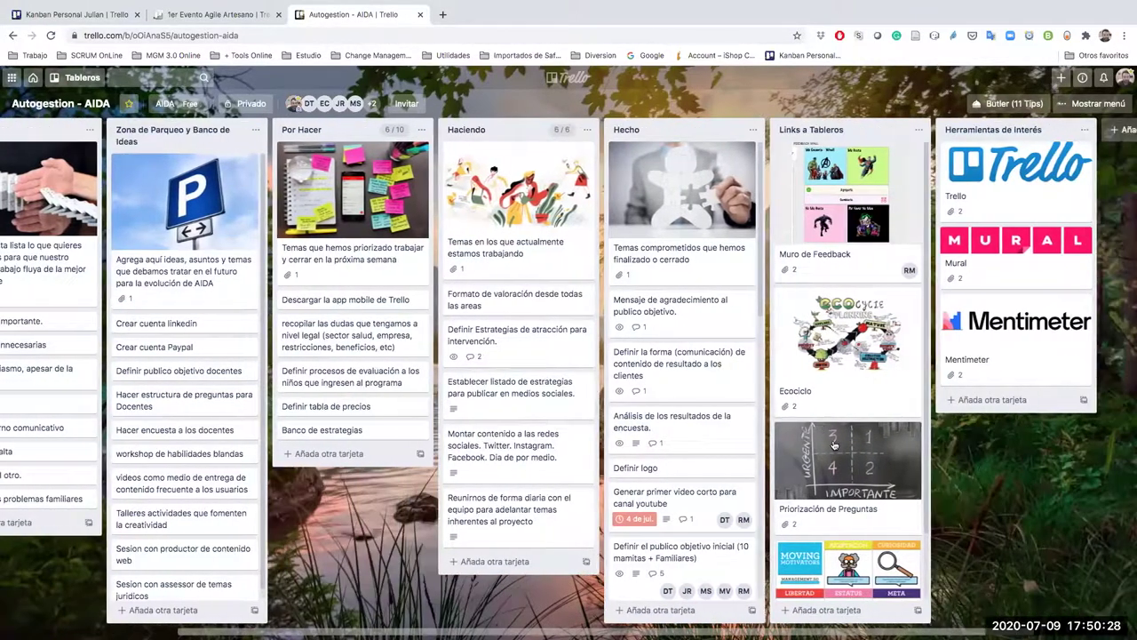
scroll(840, 203, down, 1)
scroll(840, 202, up, 1)
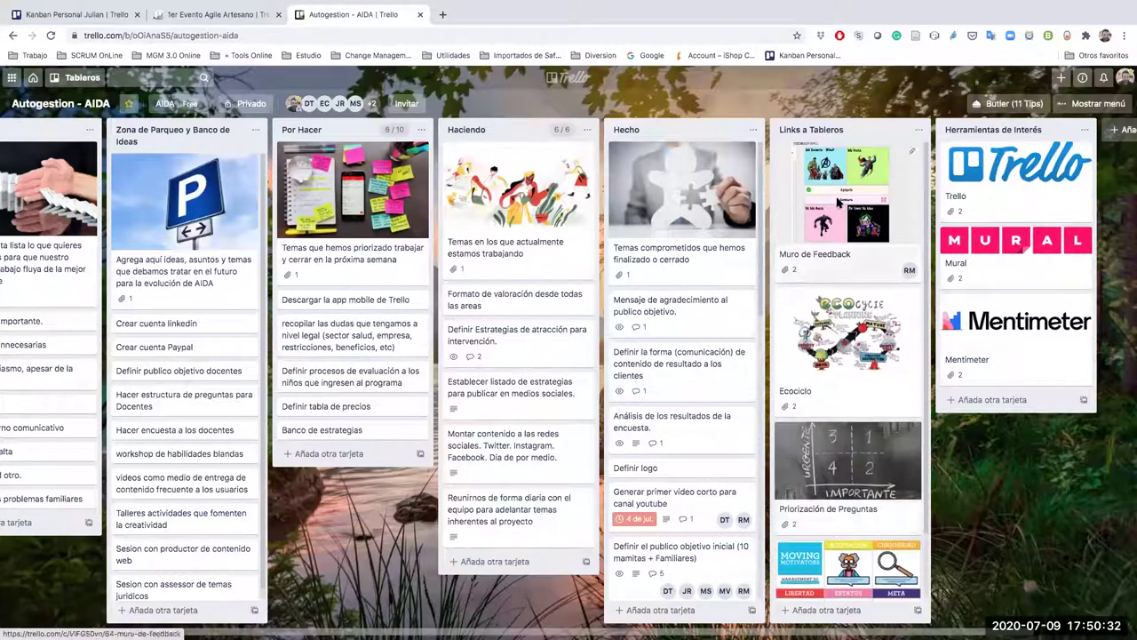
click(835, 201)
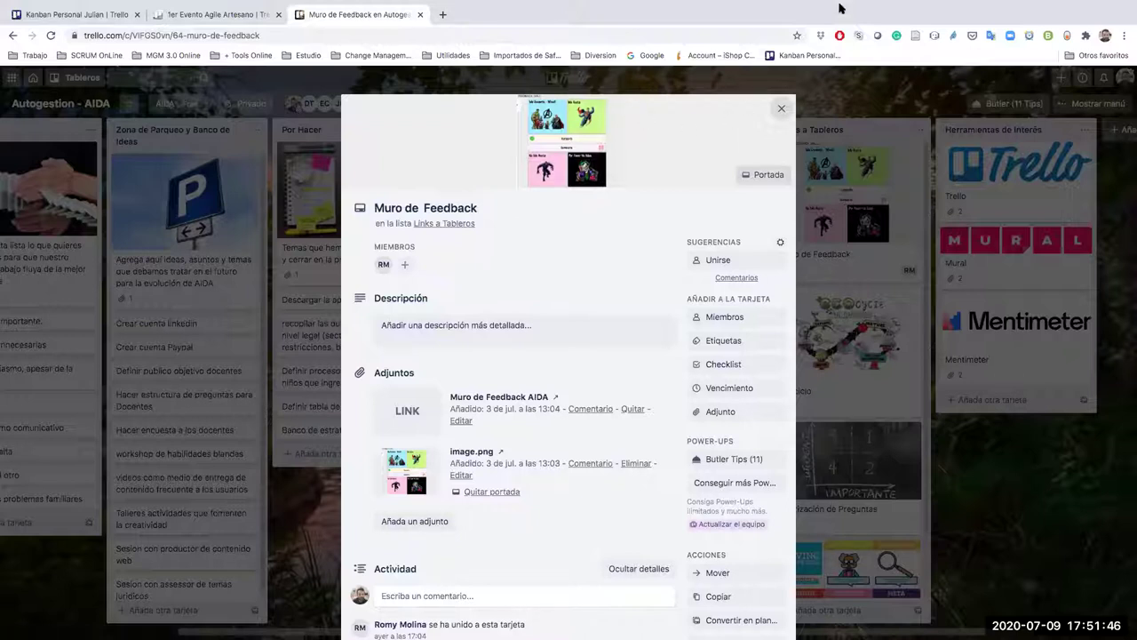
click(781, 110)
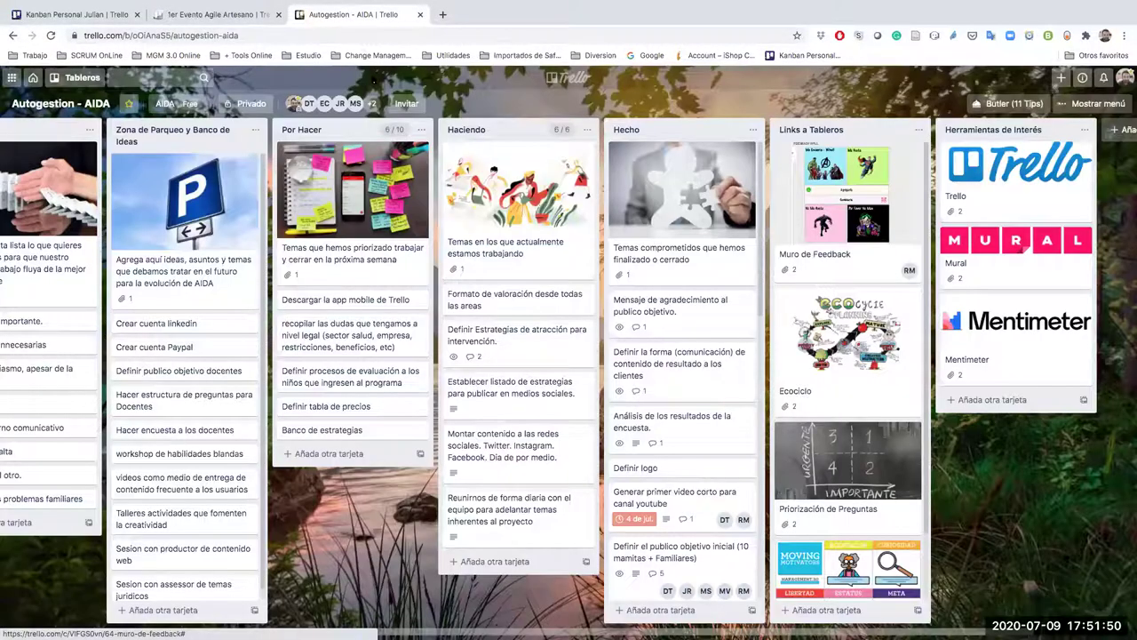
Switch to the 1er Evento Agile Artesano board, close its board information and look over its numbered lists.
click(198, 16)
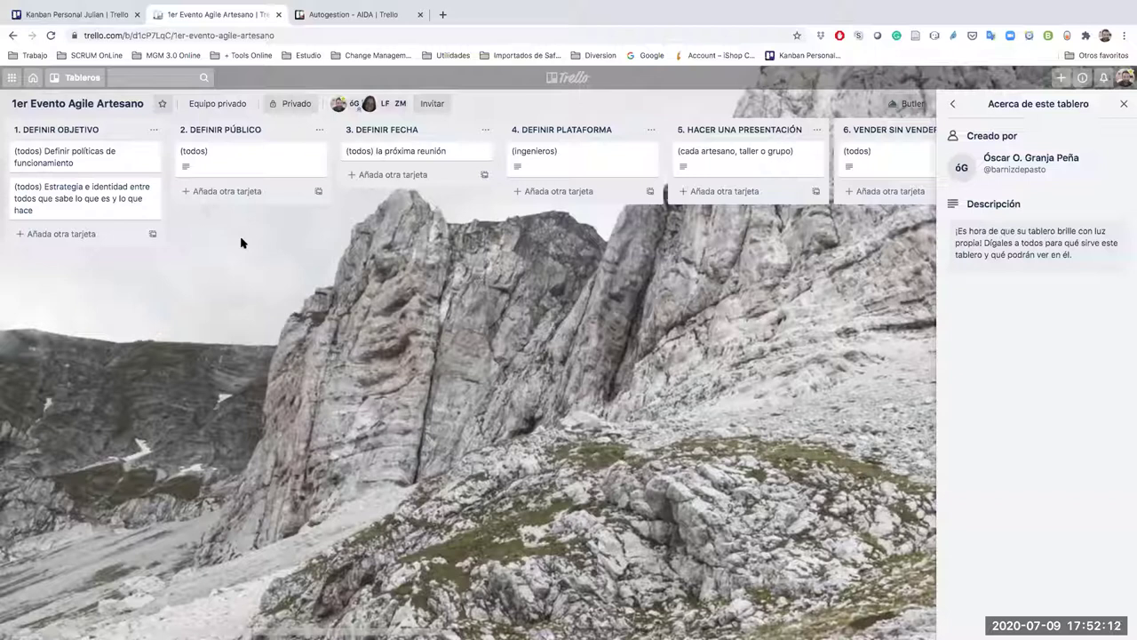
click(1124, 103)
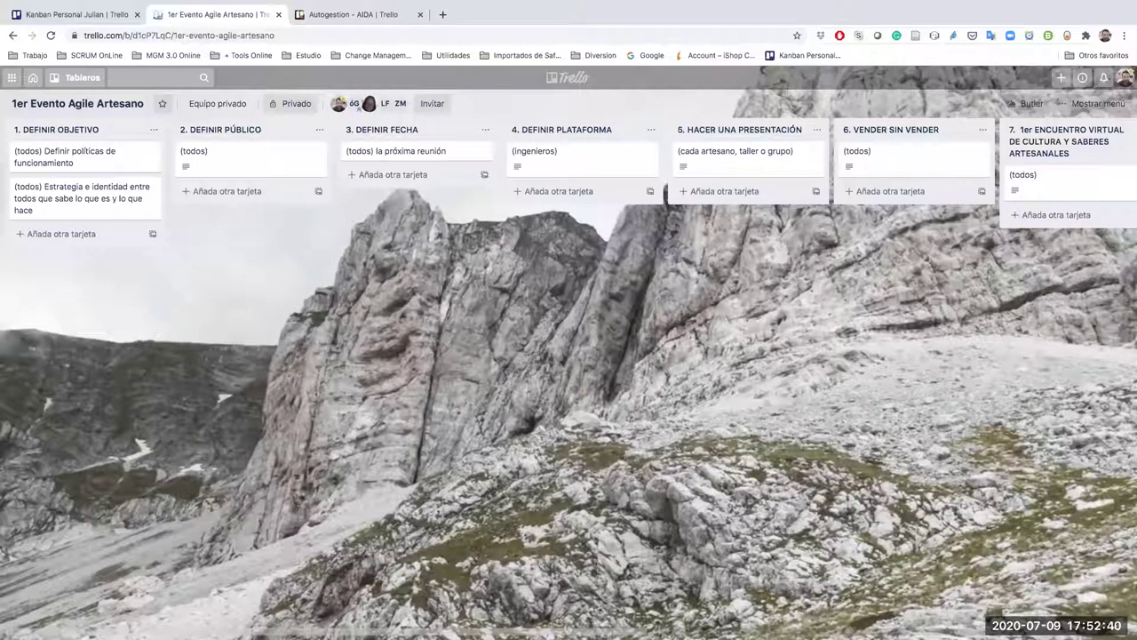
scroll(568, 169, right, 5)
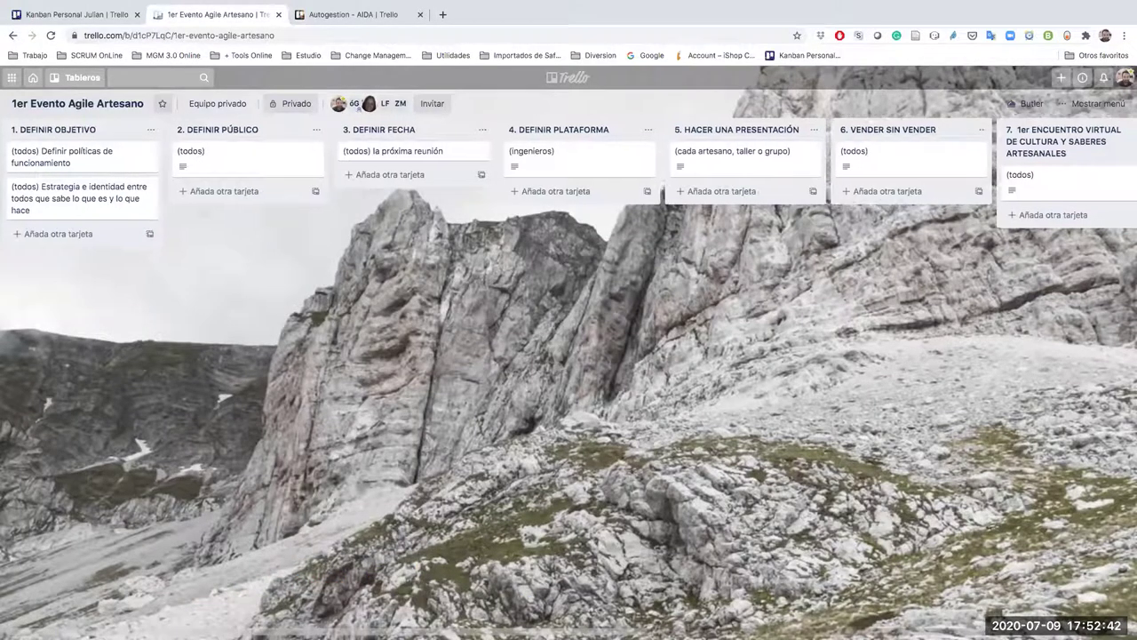
scroll(569, 168, right, 2)
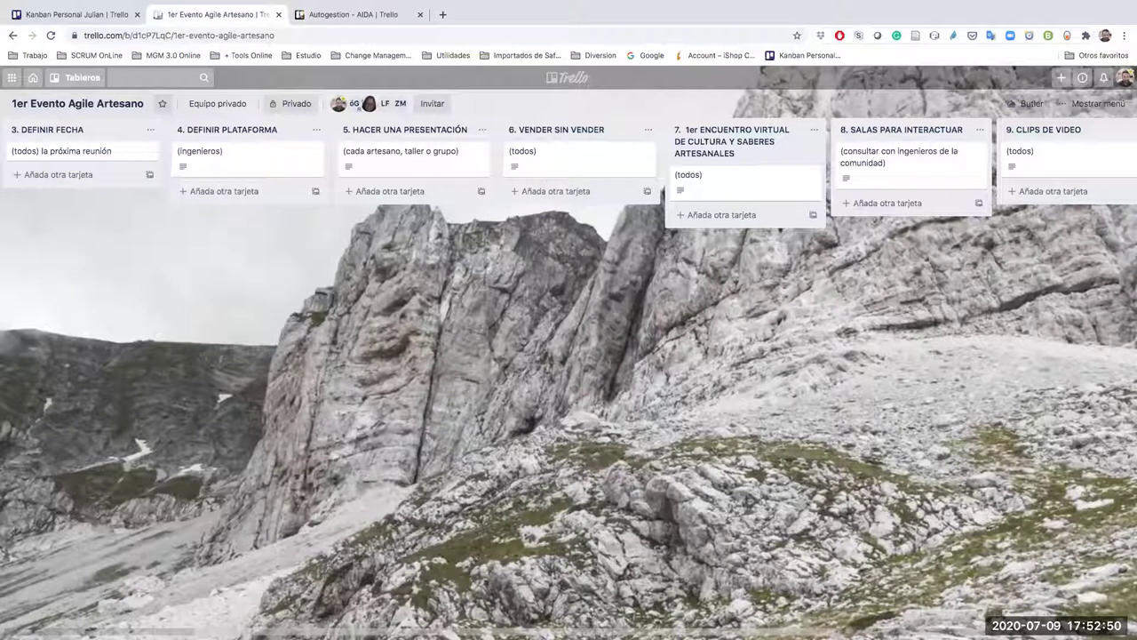
scroll(569, 169, right, 3)
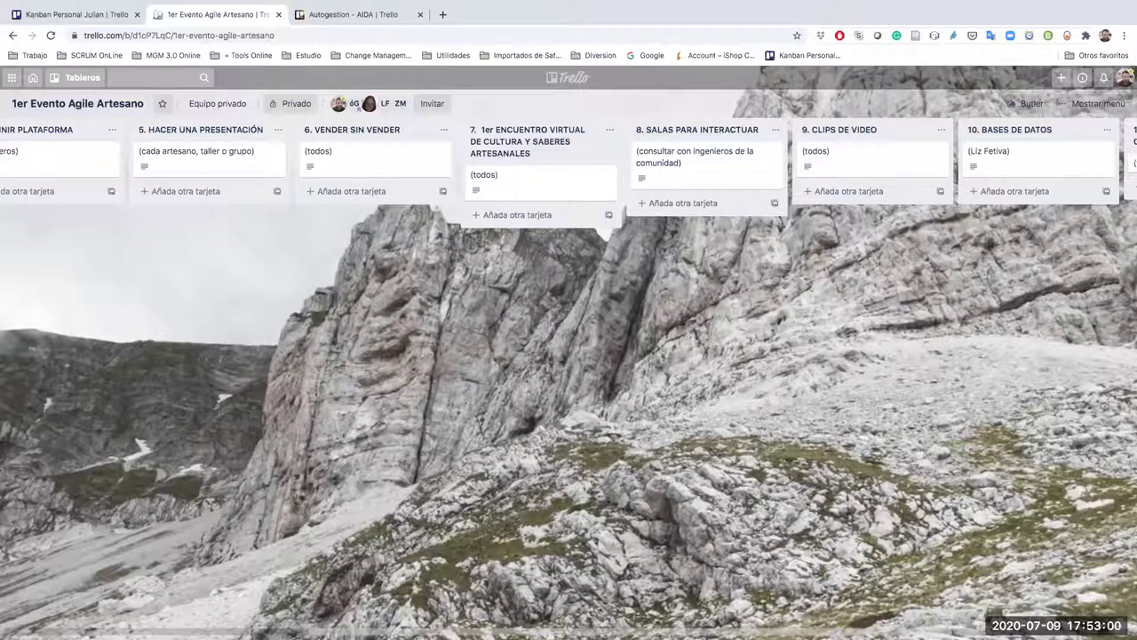
scroll(569, 169, right, 4)
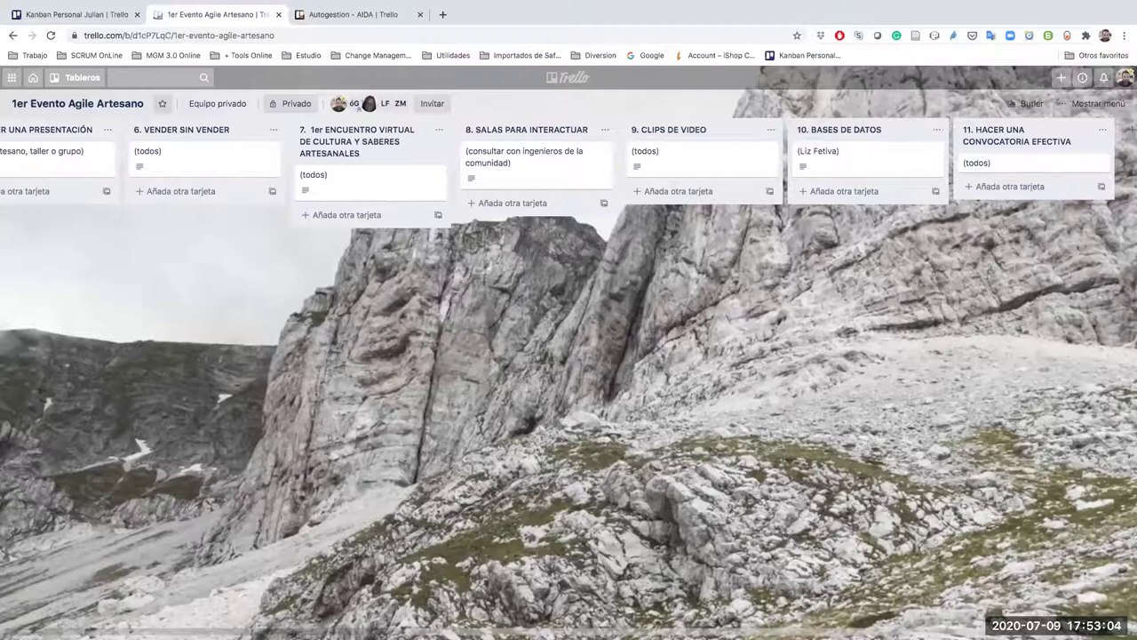
scroll(568, 169, left, 10)
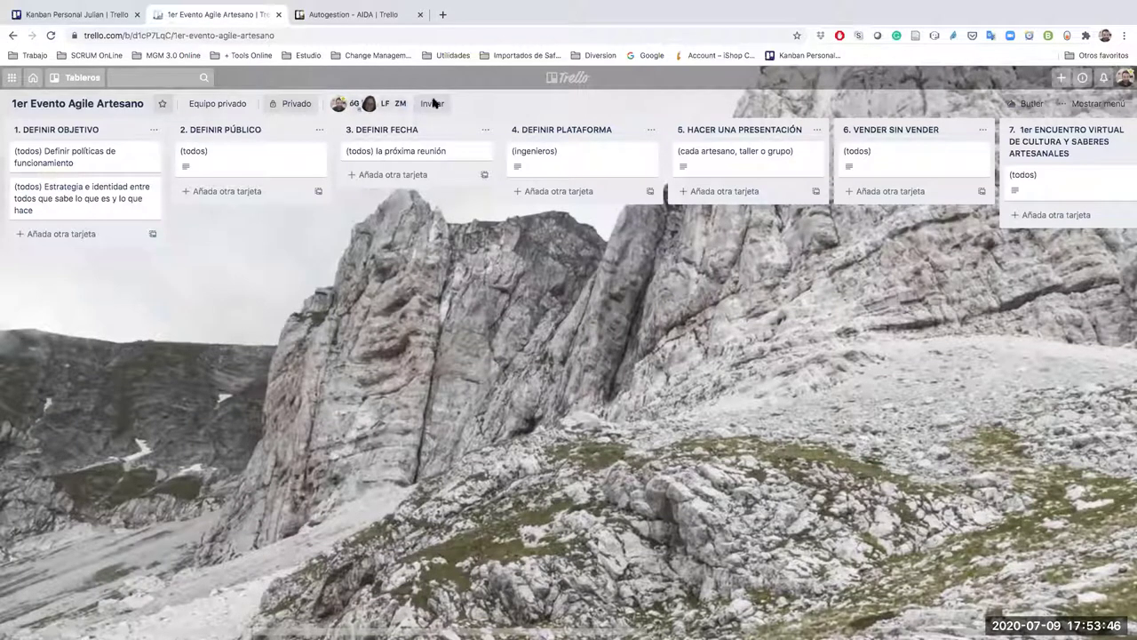
Duplicate the browser tab of the Autogestion - AIDA board and show the list of available boards in the copy.
click(442, 15)
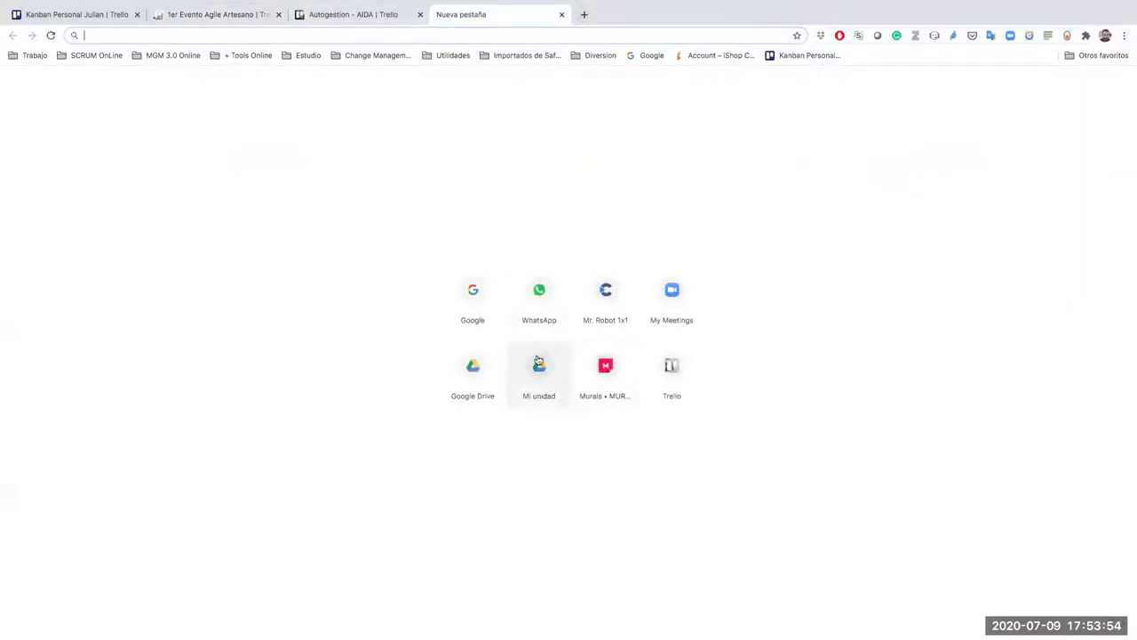
click(561, 17)
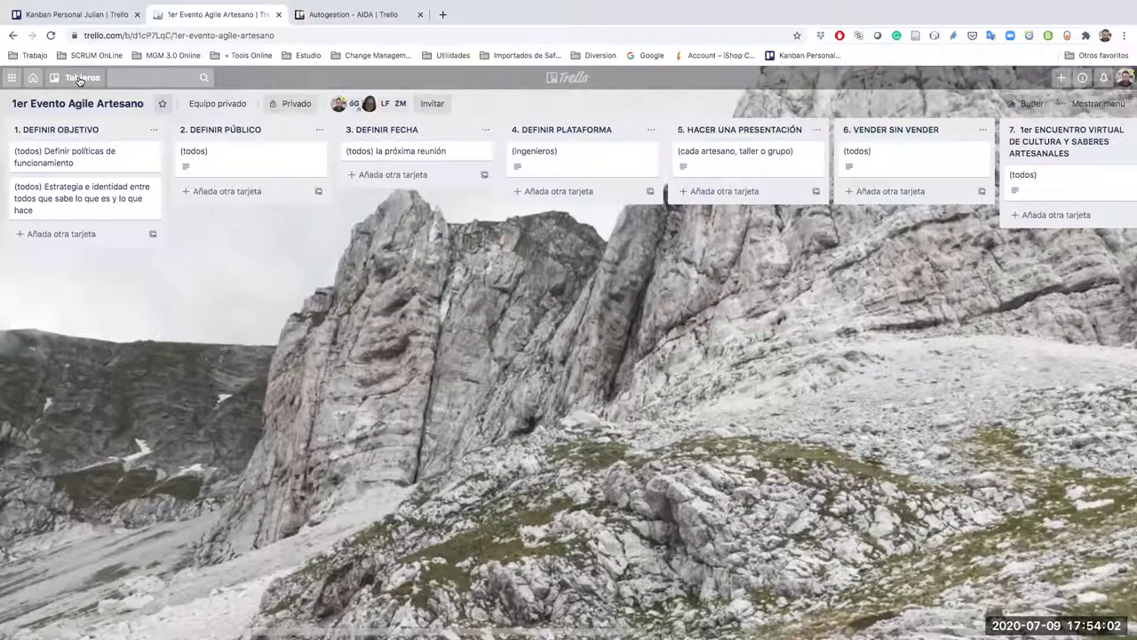
right_click(386, 14)
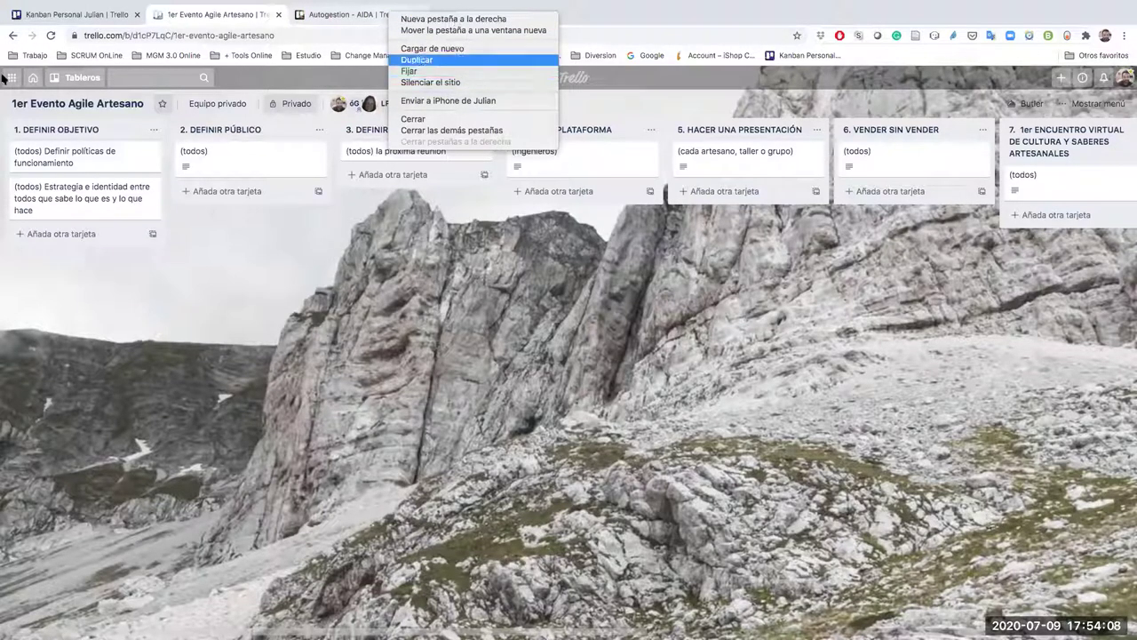
key(Return)
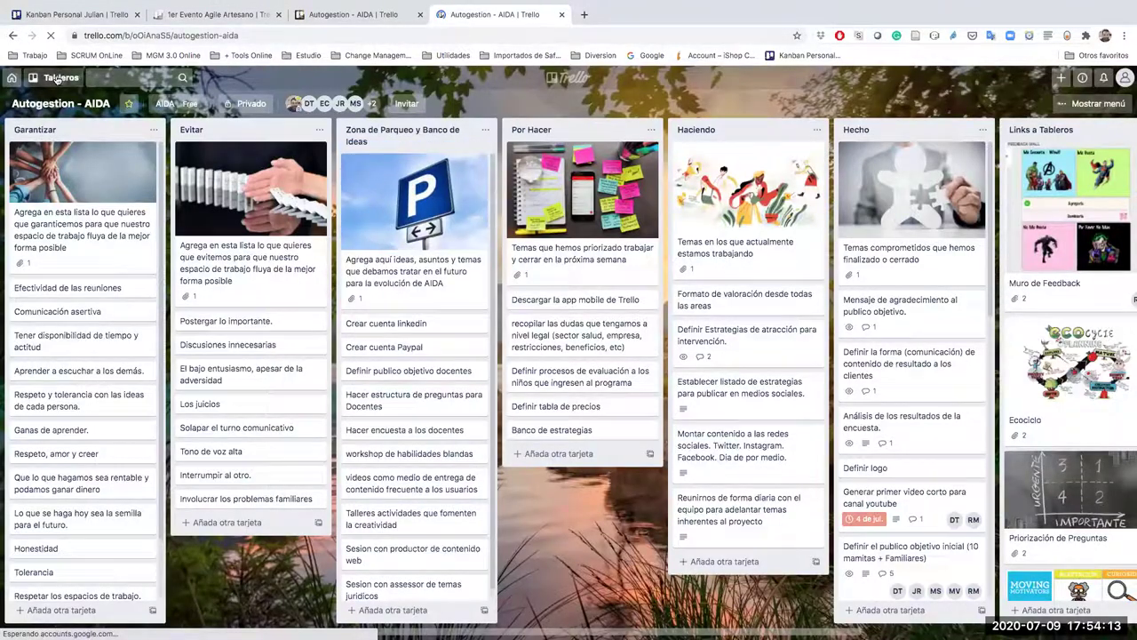
click(58, 78)
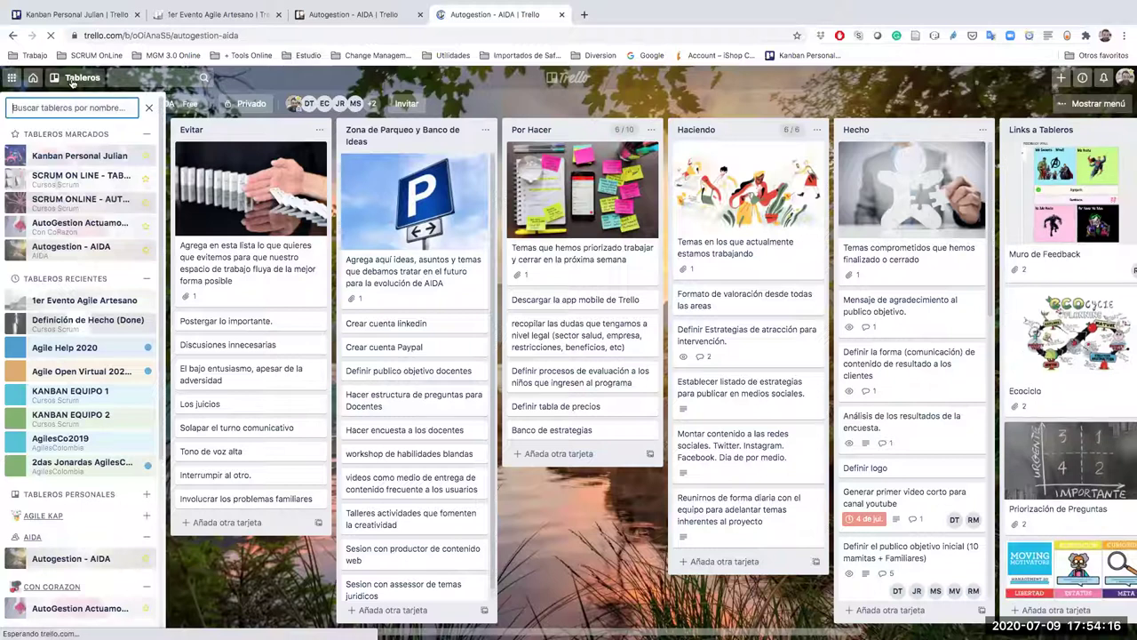
Bring up the overview page of all boards, look through the list of available boards, and close the list.
click(73, 78)
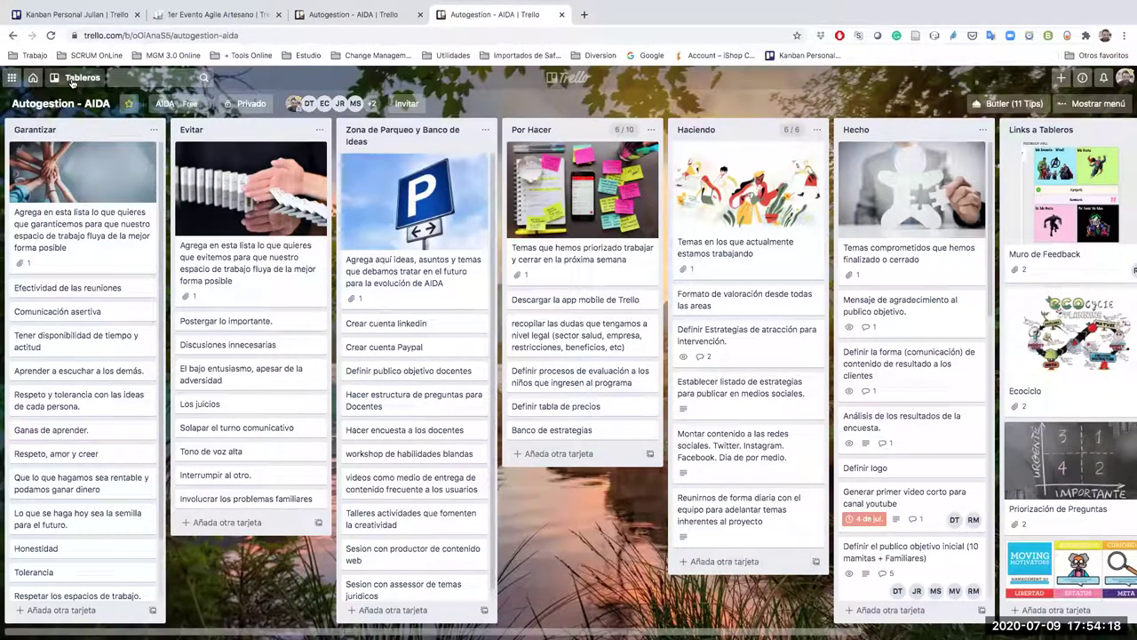
click(75, 80)
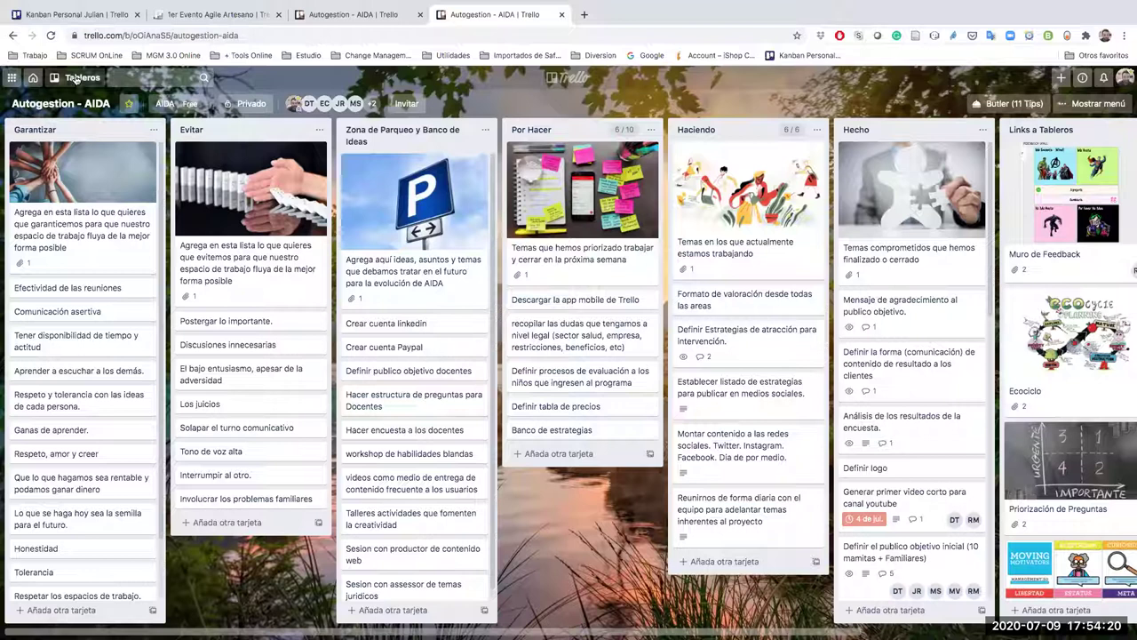
click(76, 78)
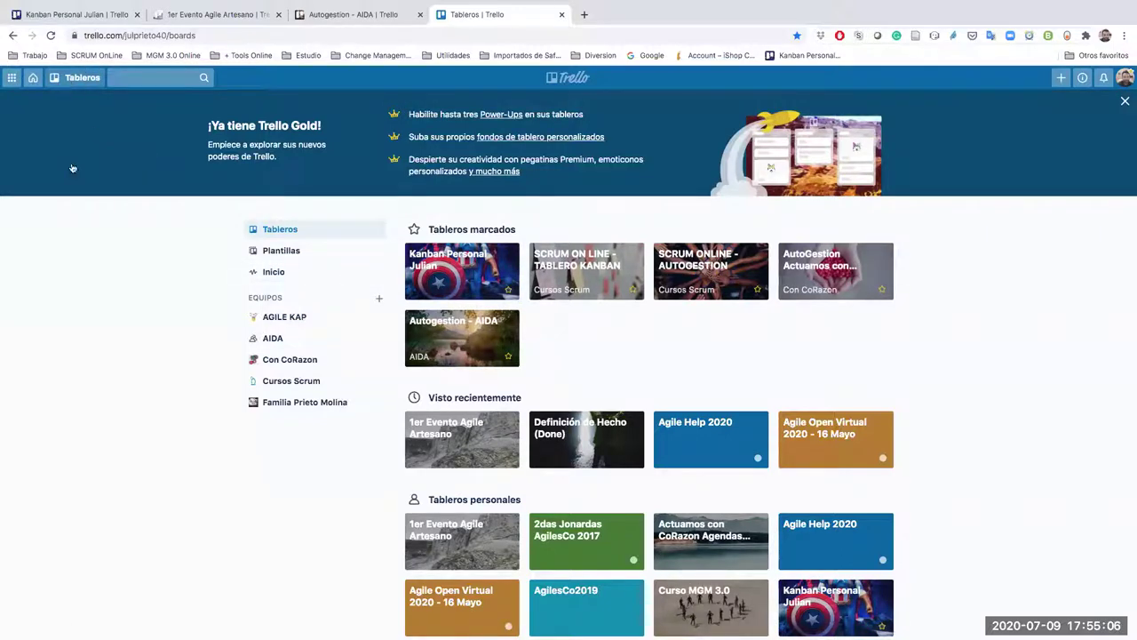
key(b)
scroll(98, 248, down, 2)
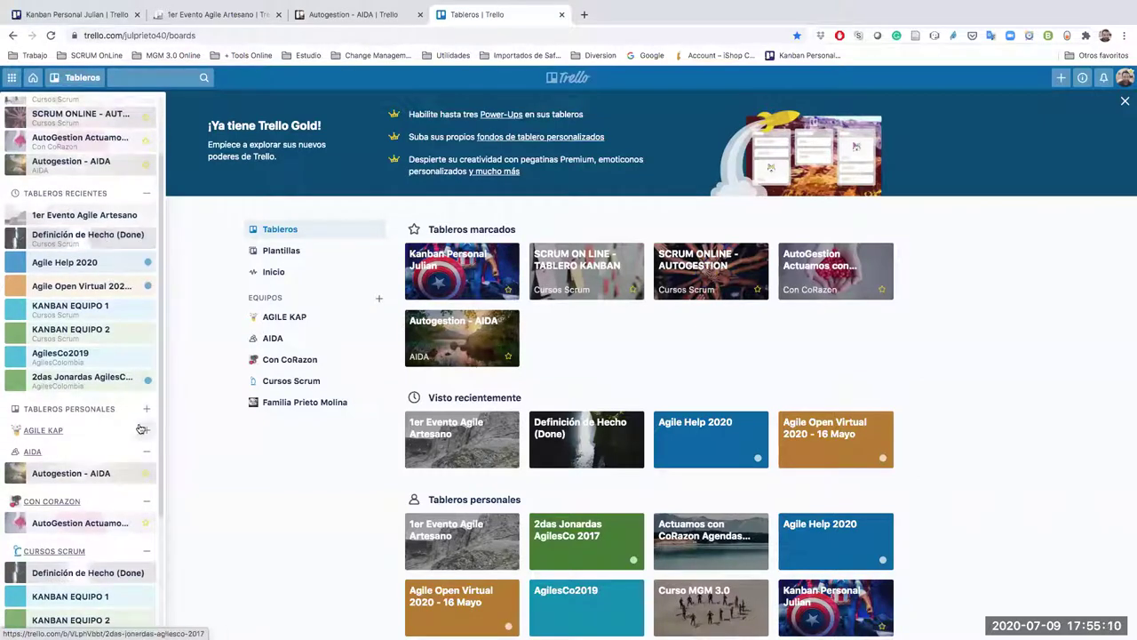
scroll(107, 396, up, 2)
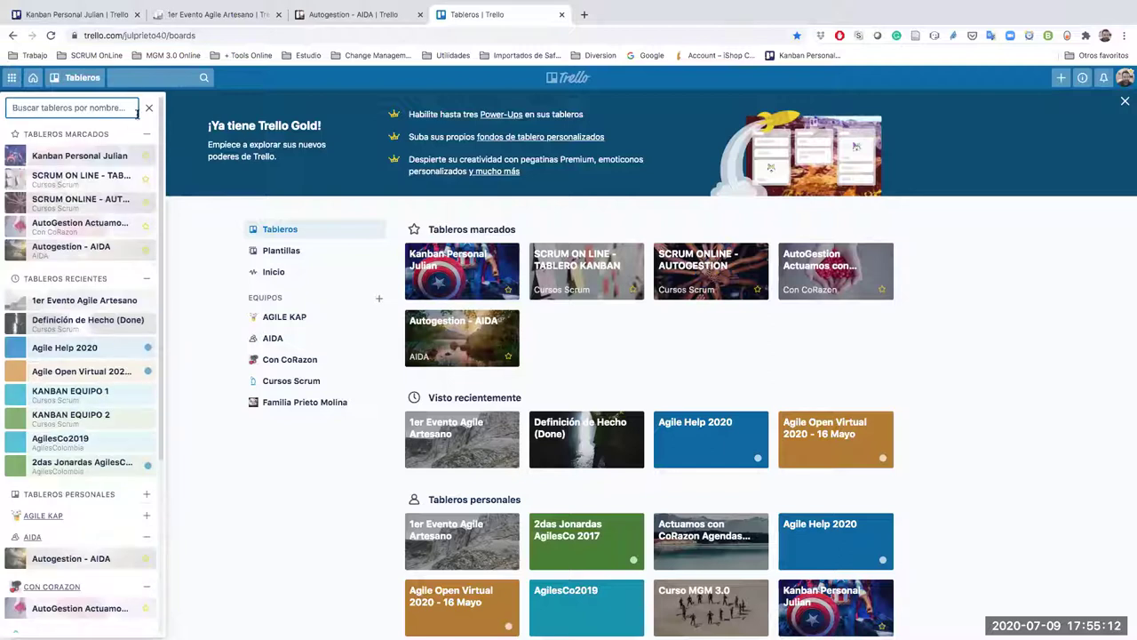
click(148, 108)
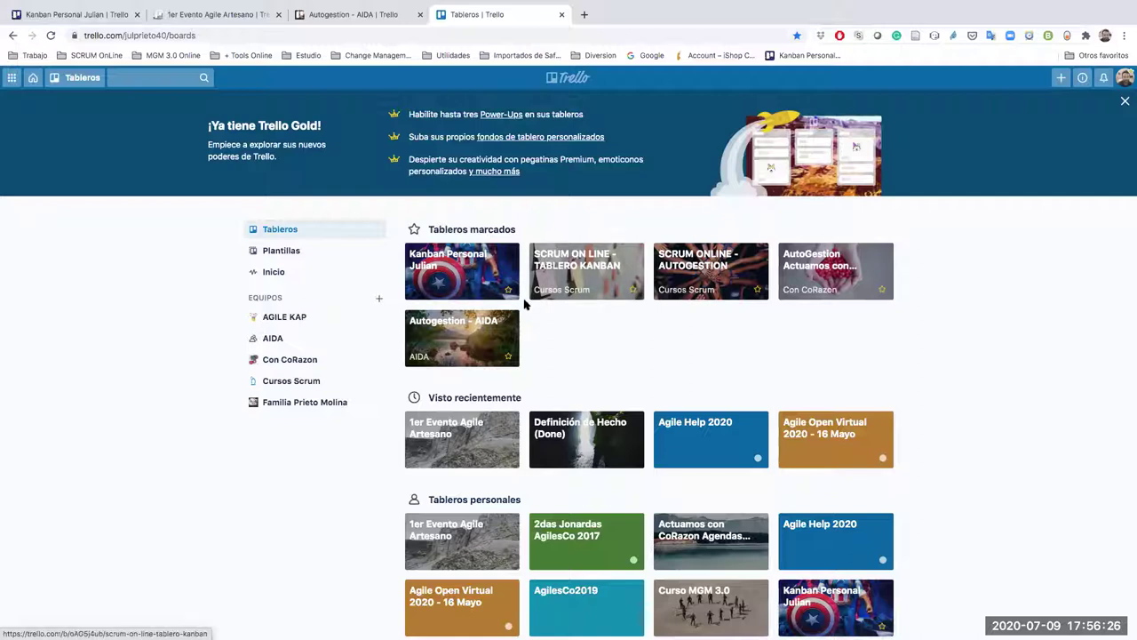
Create an invitation link for the 1er Evento Agile Artesano board, copy it, and close the invitation dialog.
click(224, 15)
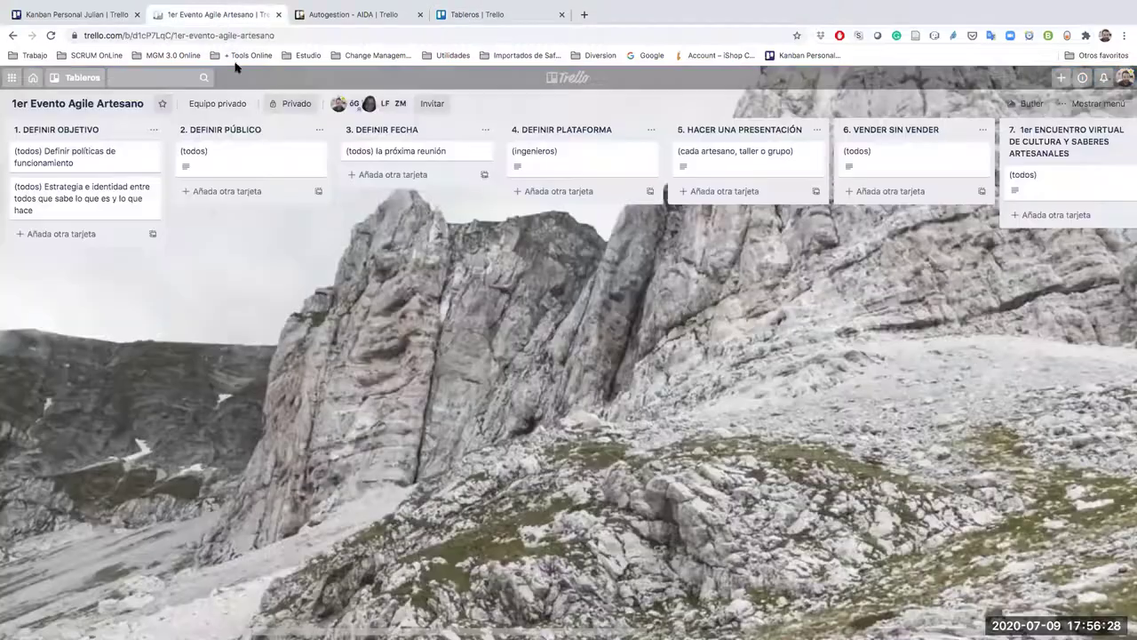
click(432, 104)
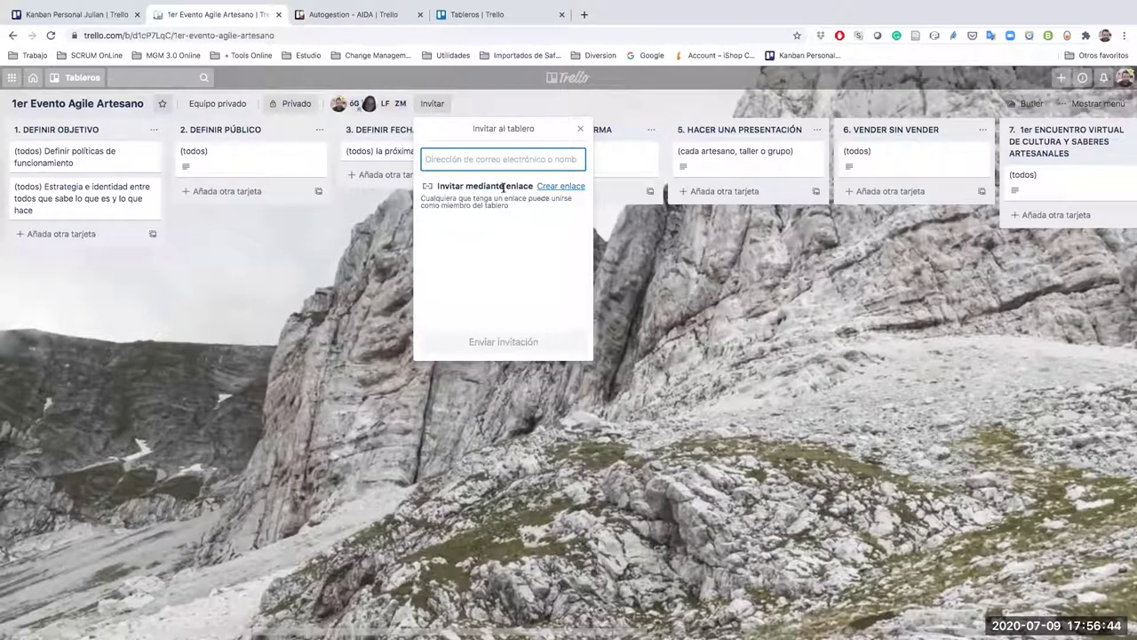
click(557, 187)
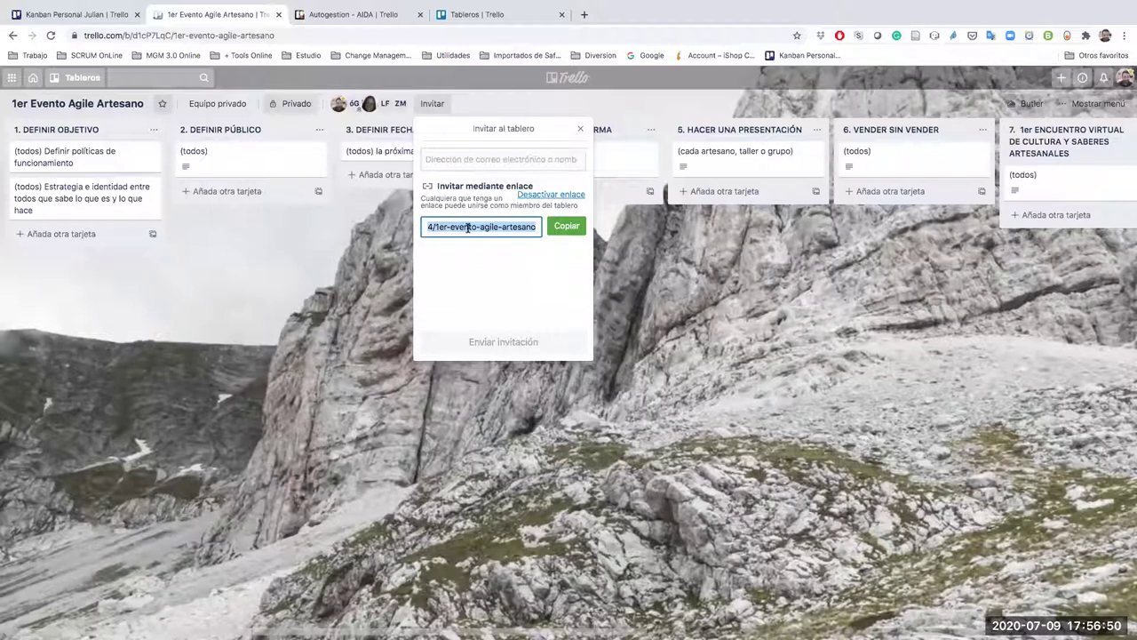
click(568, 230)
click(568, 230)
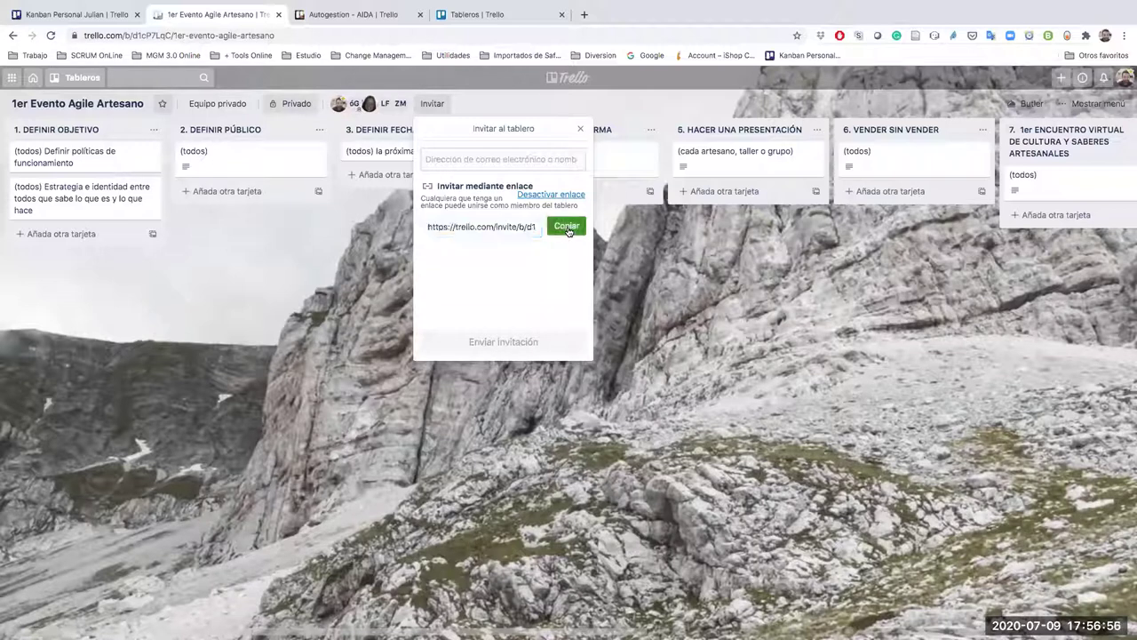
click(568, 230)
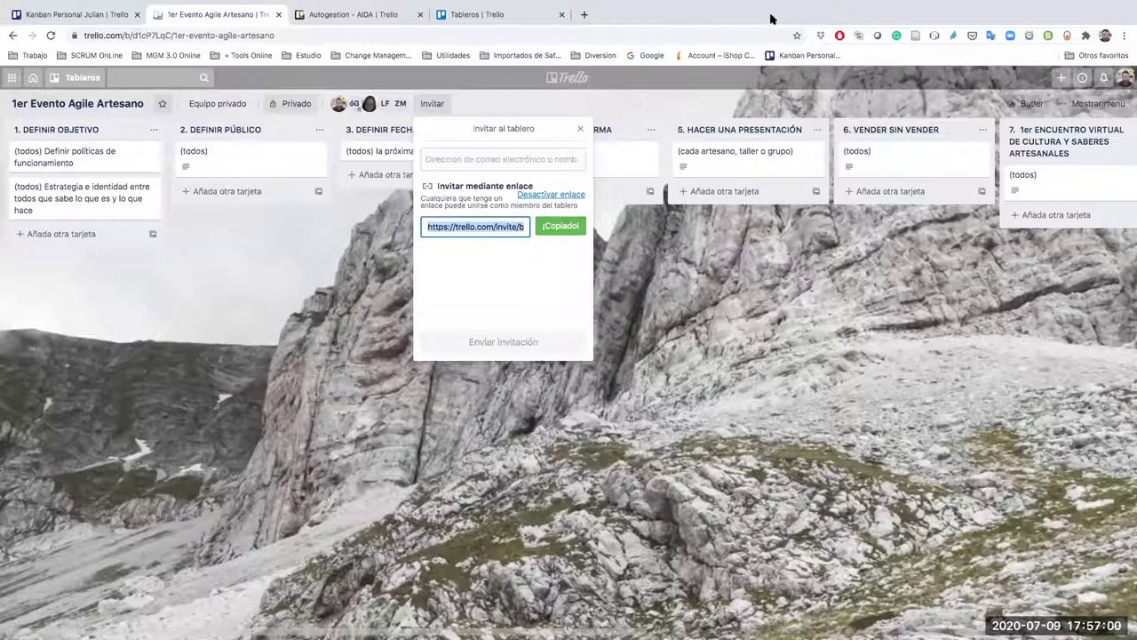
key(Escape)
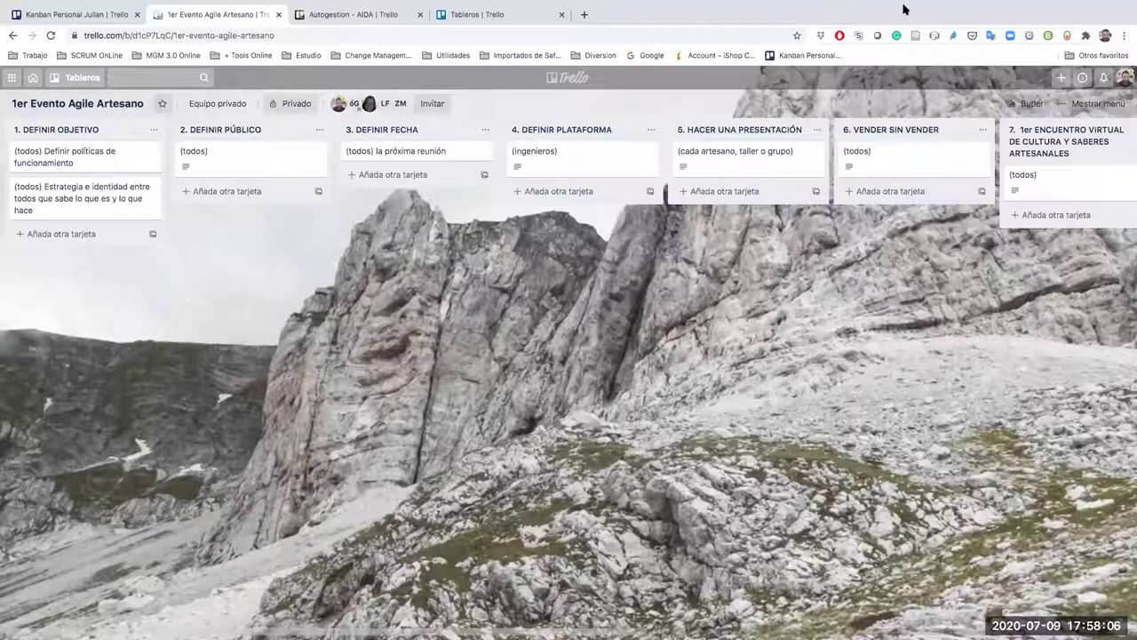
Review the open Autogestion - AIDA and 1er Evento Agile Artesano boards and the team sections on the boards overview page, ending on the overview.
key(ctrl+Tab)
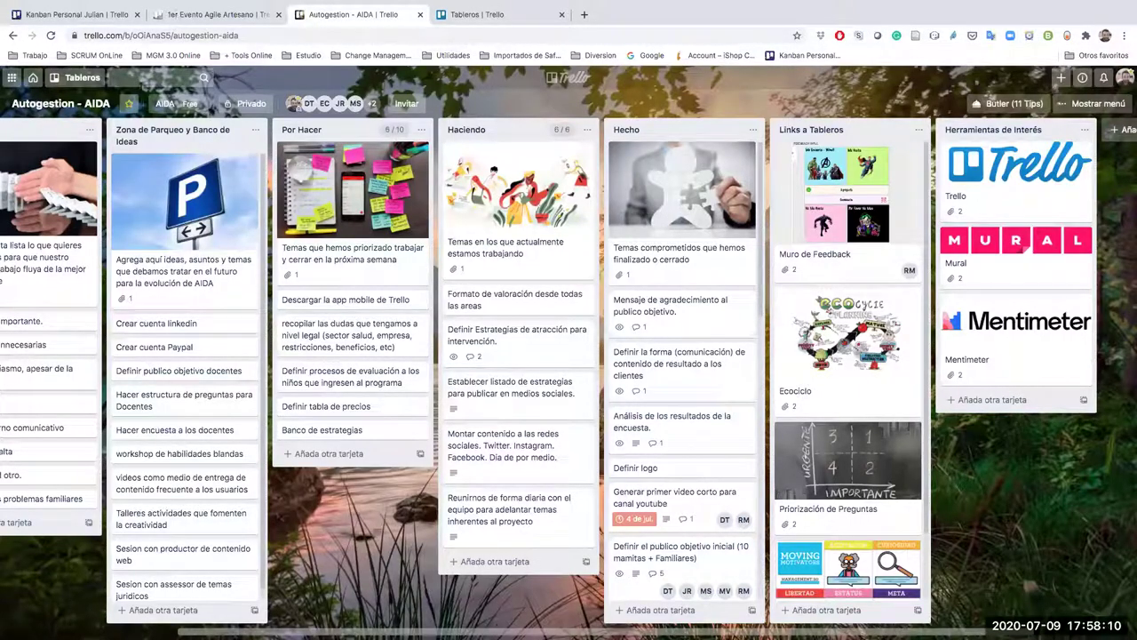
key(ctrl+shift+Tab)
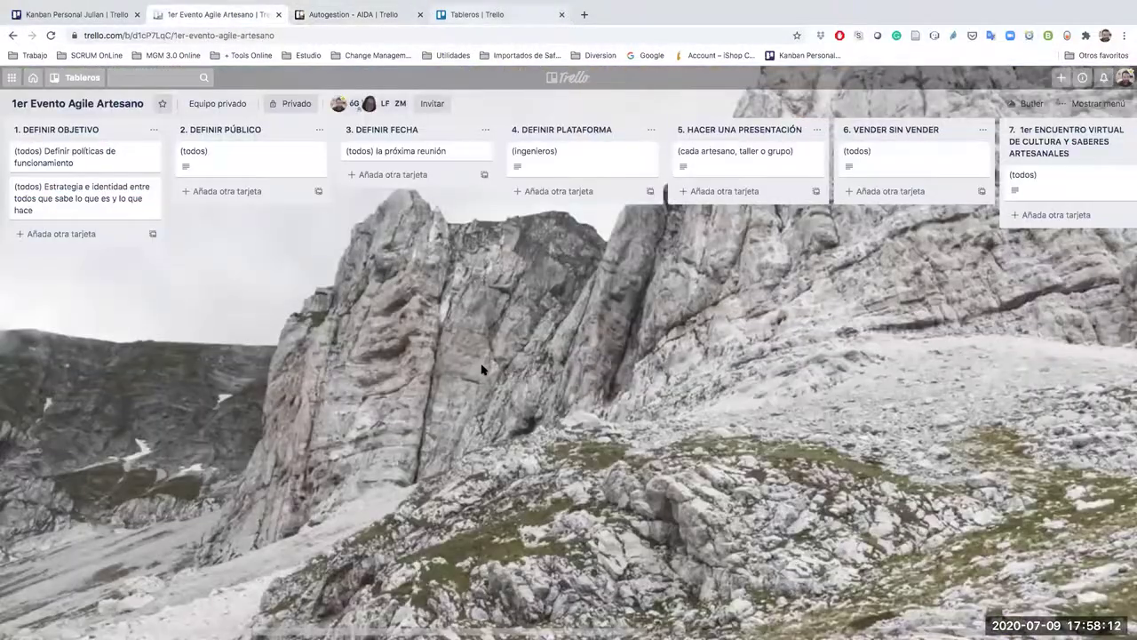
key(ctrl+Tab)
key(ctrl+Tab)
scroll(533, 370, down, 2)
scroll(535, 373, down, 5)
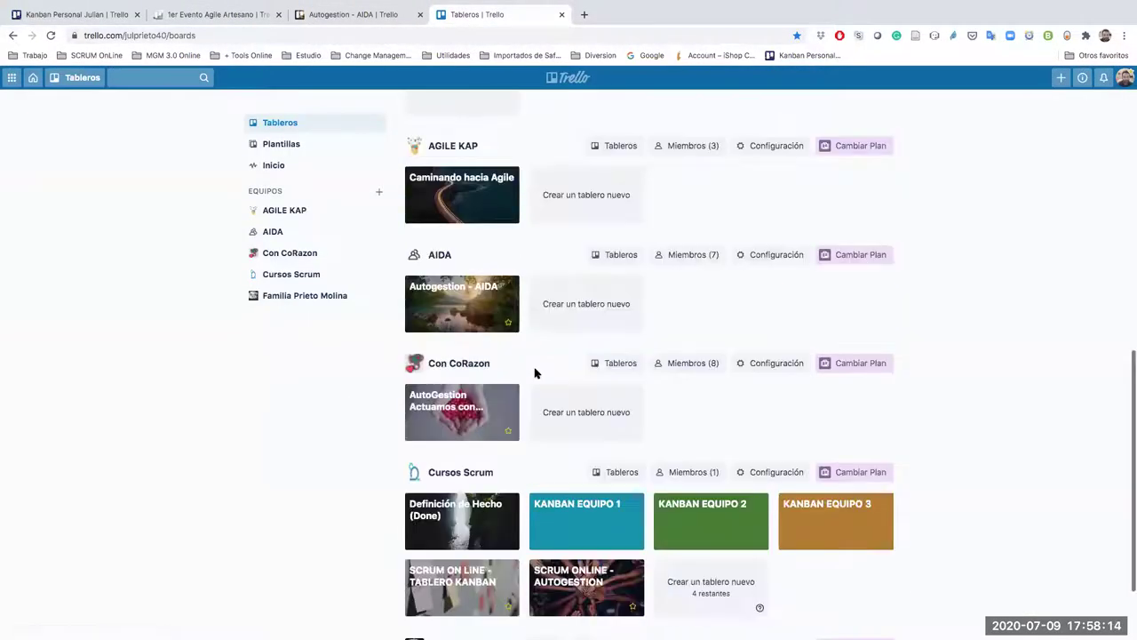
scroll(542, 370, up, 7)
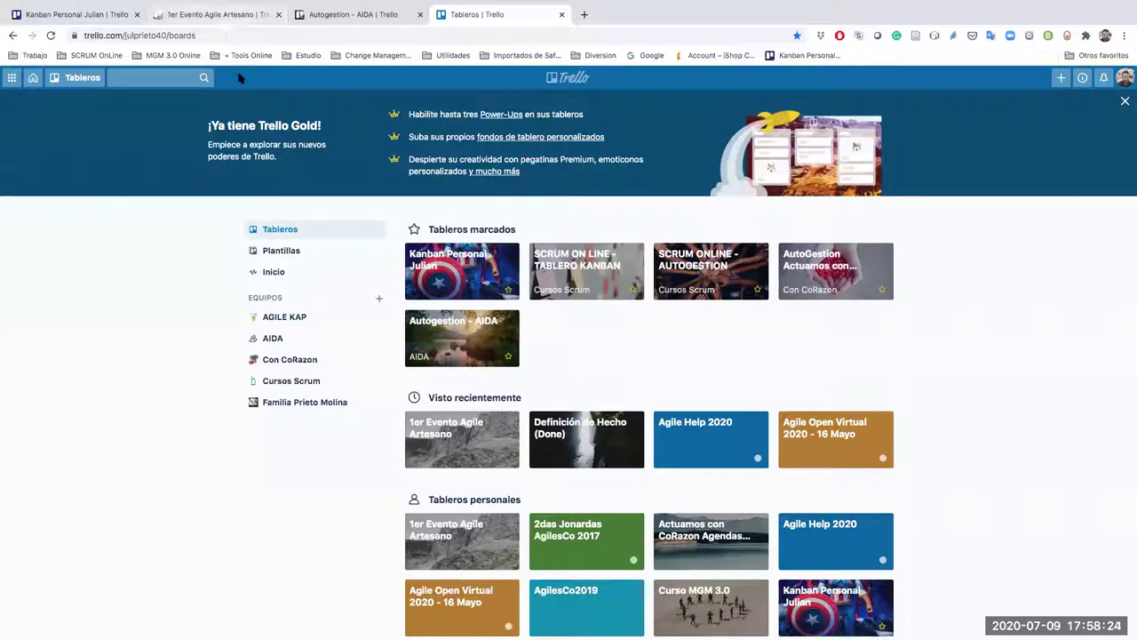
key(super+2)
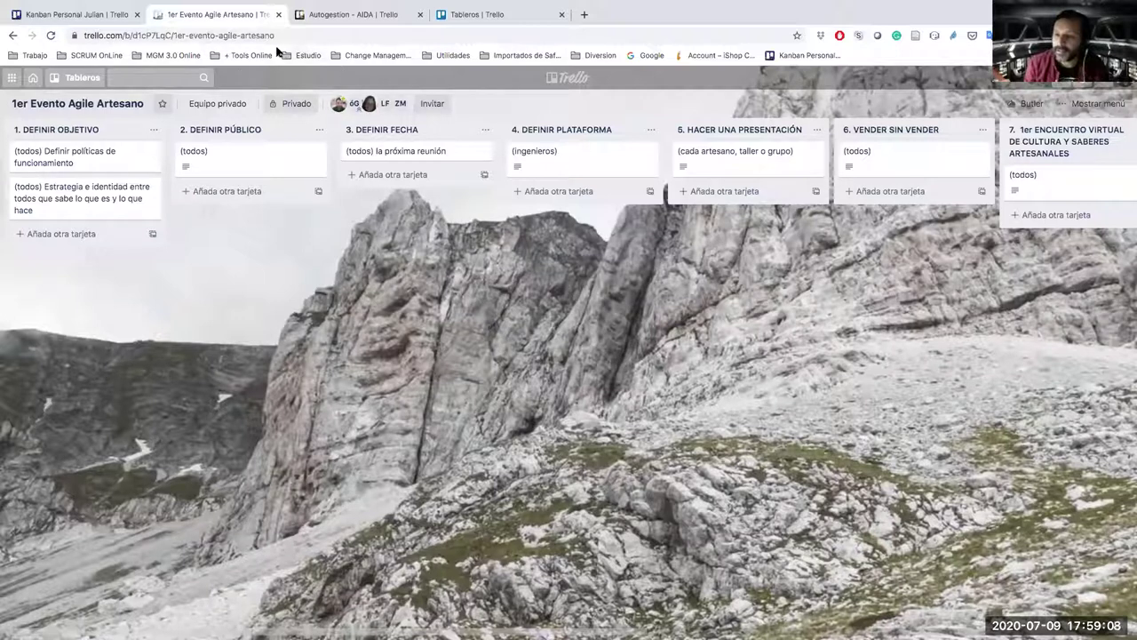
click(454, 17)
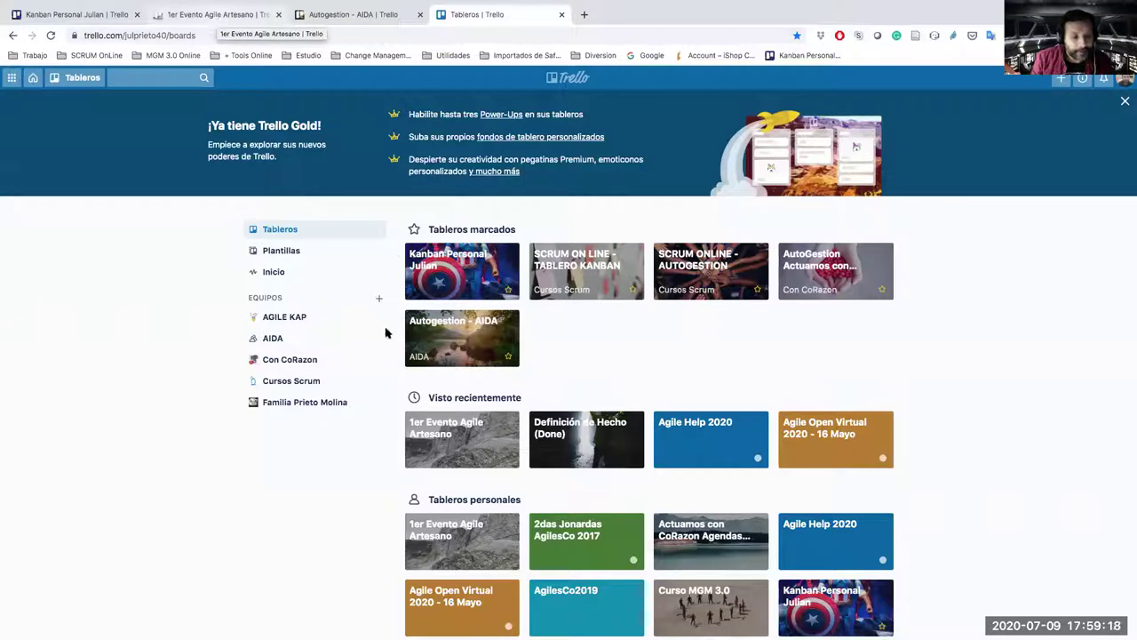
Examine the full list of boards, from the starred and recent boards to the team boards and the board creation options.
click(80, 78)
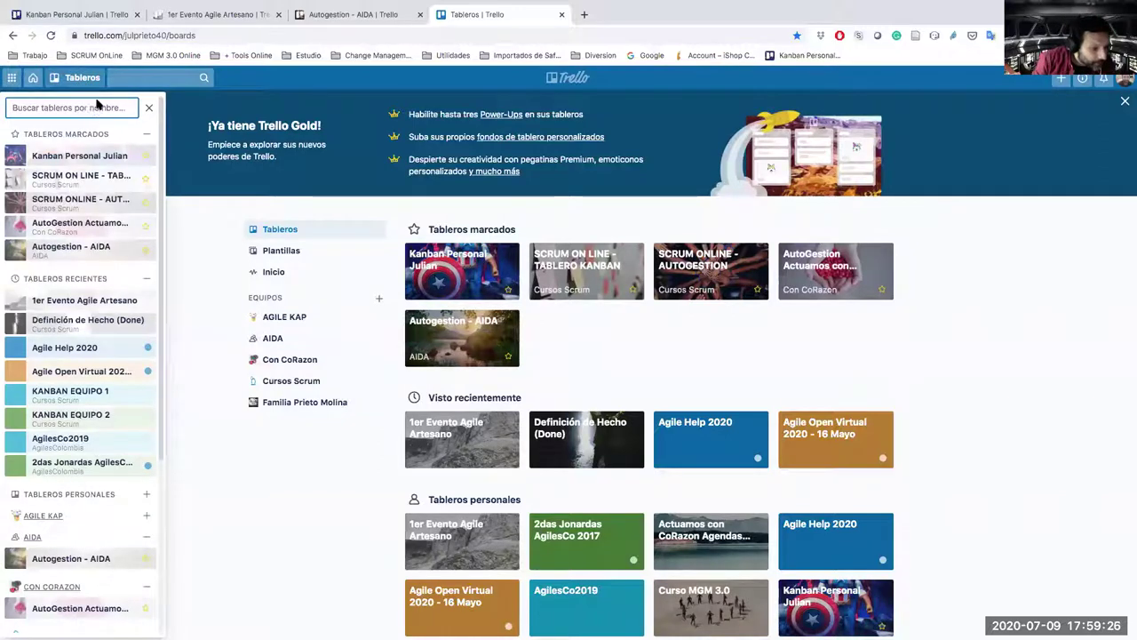
scroll(96, 107, down, 3)
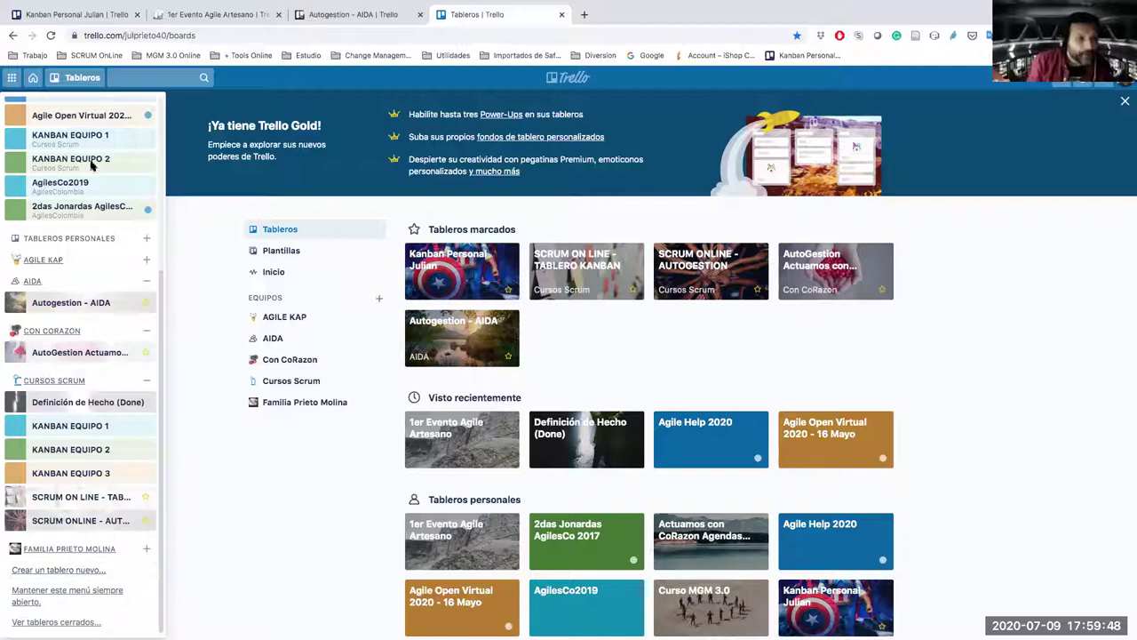
click(80, 82)
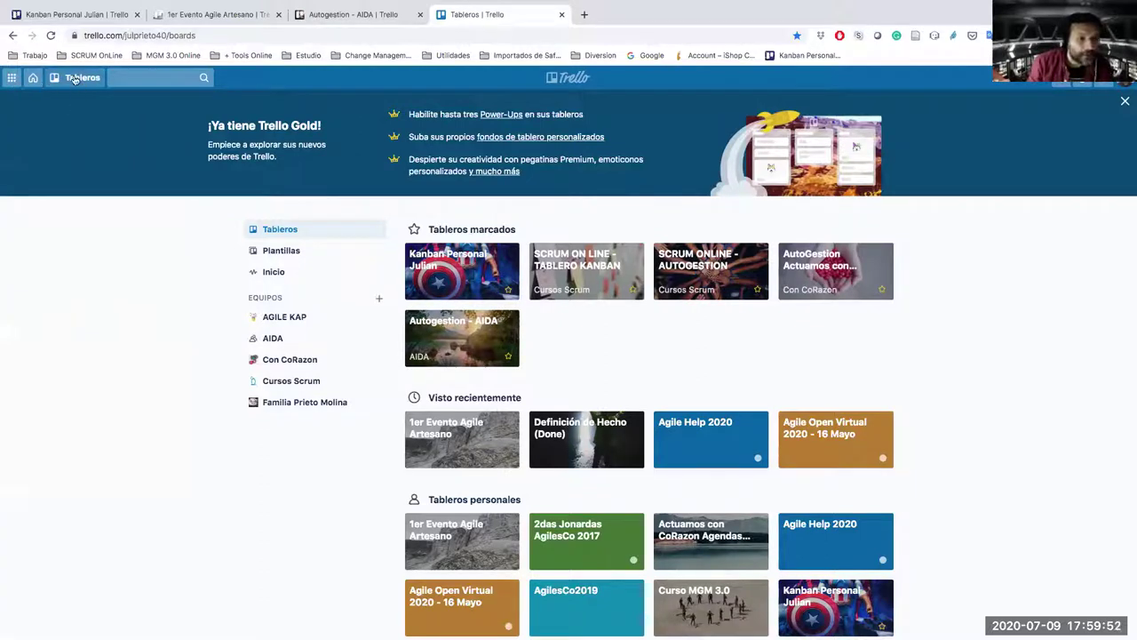
click(76, 79)
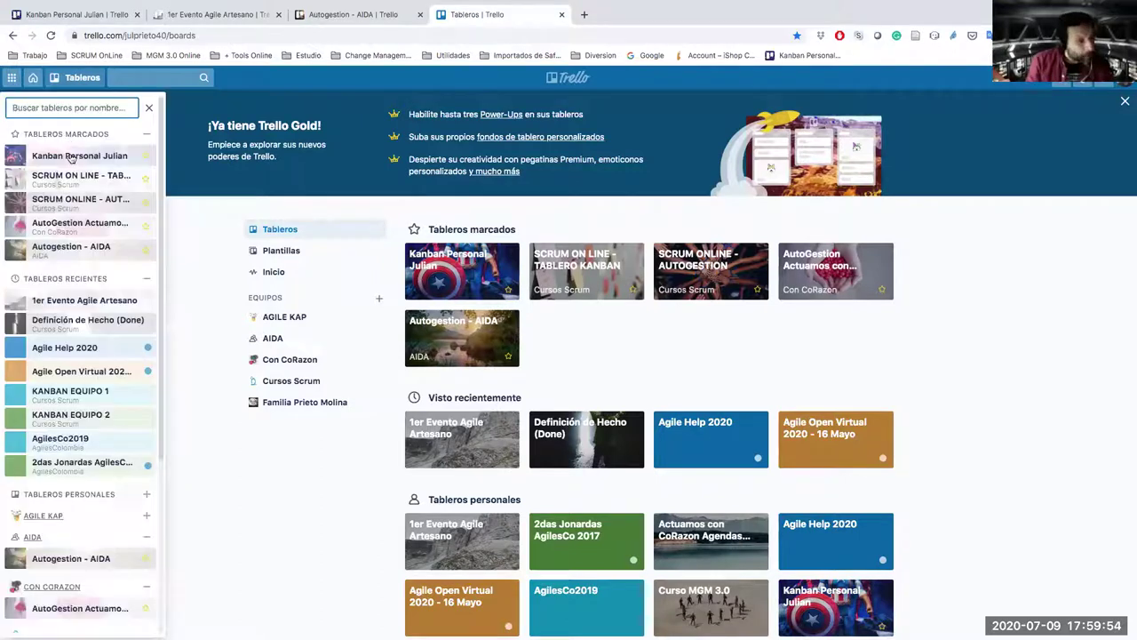
scroll(70, 155, down, 1)
scroll(70, 155, down, 5)
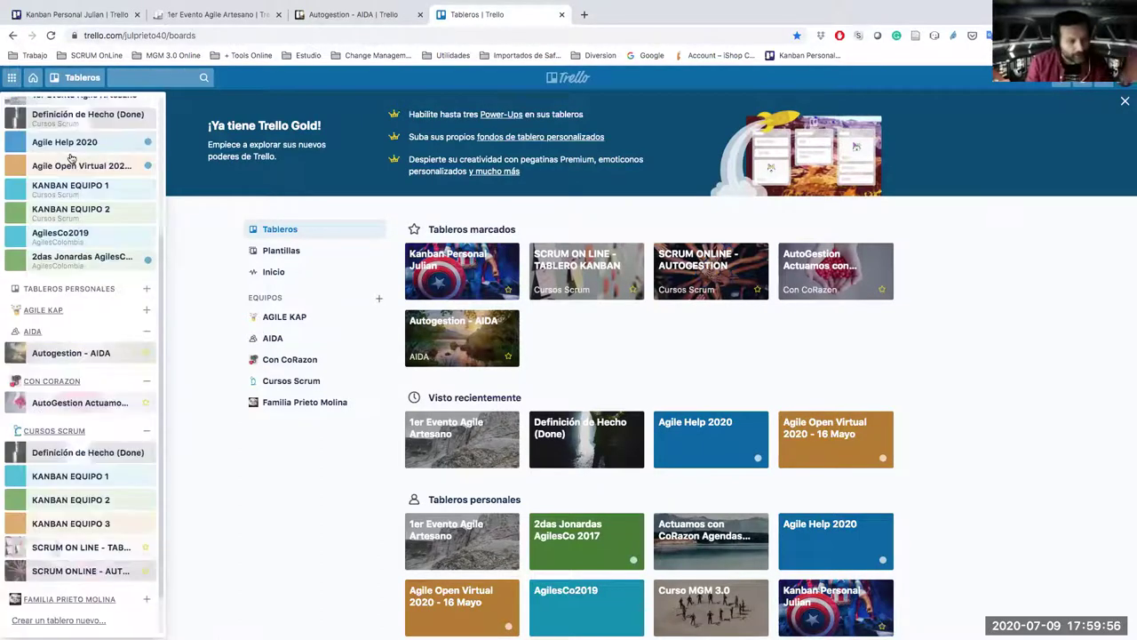
scroll(71, 157, down, 1)
scroll(71, 158, up, 7)
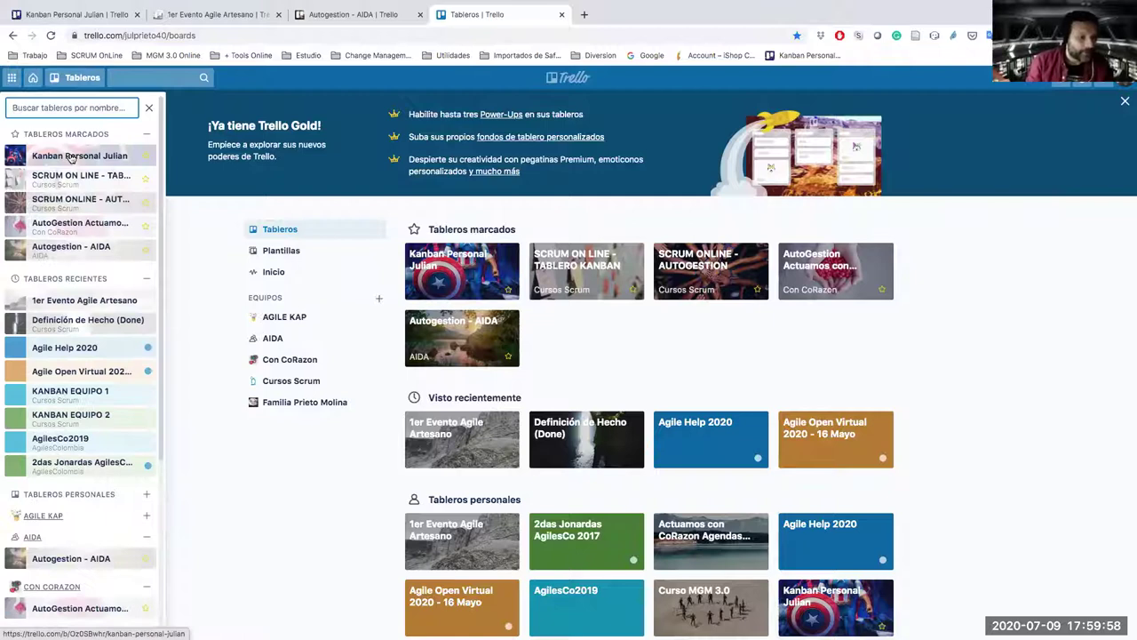
scroll(71, 174, down, 2)
scroll(71, 175, down, 3)
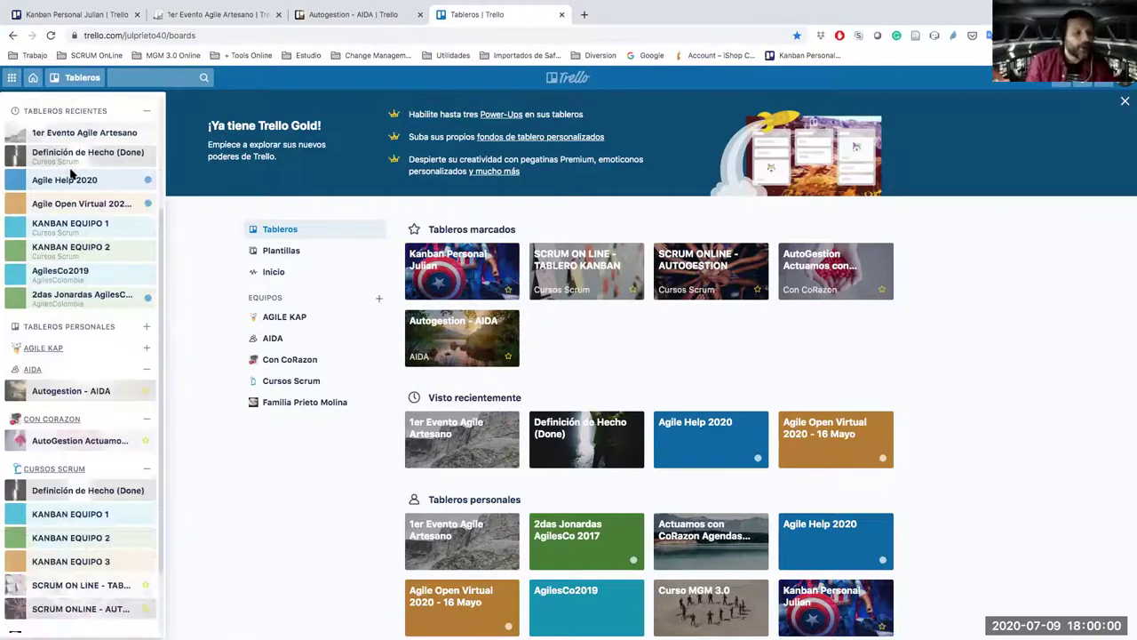
scroll(71, 175, up, 6)
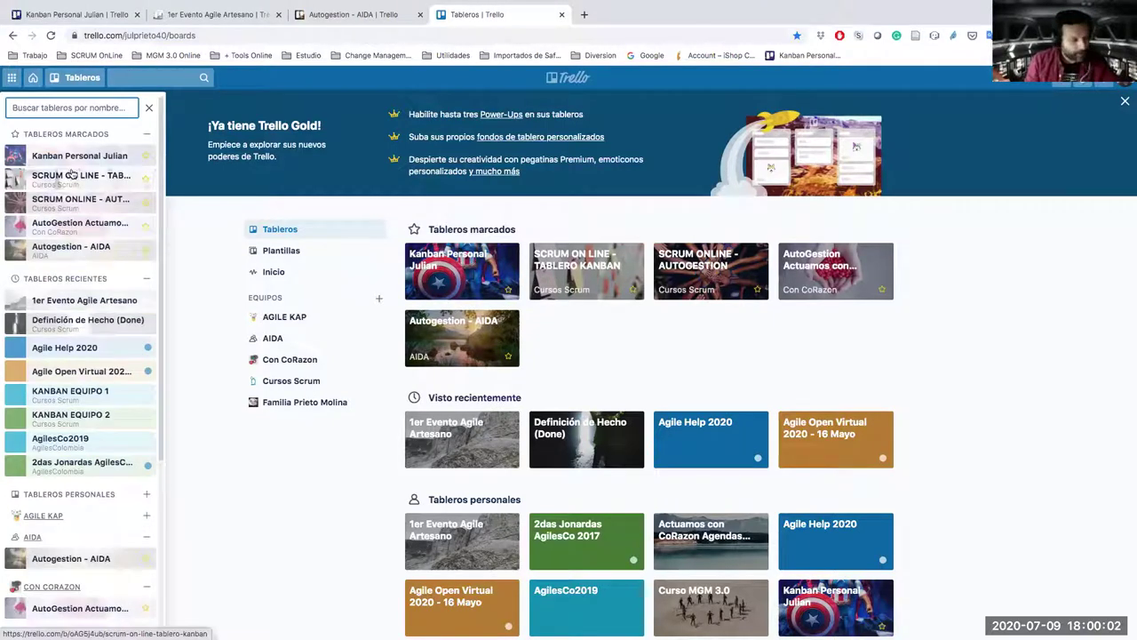
scroll(71, 173, down, 2)
scroll(71, 173, down, 5)
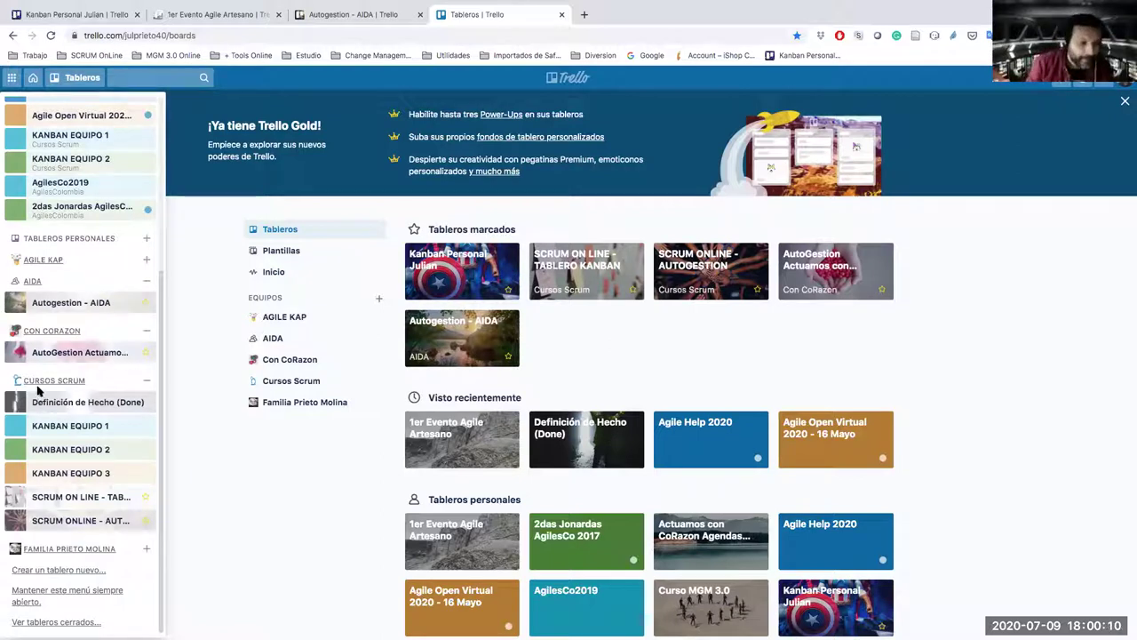
Start a new board from the list of boards and title it "Prueba Aprender Trello".
click(46, 573)
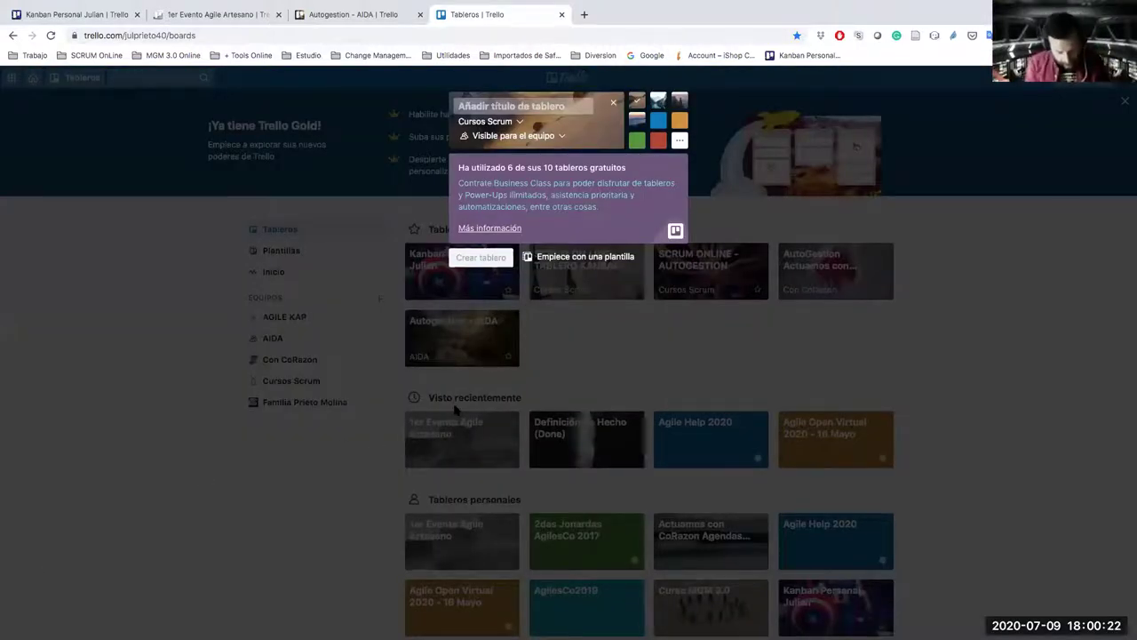
text(Prueba)
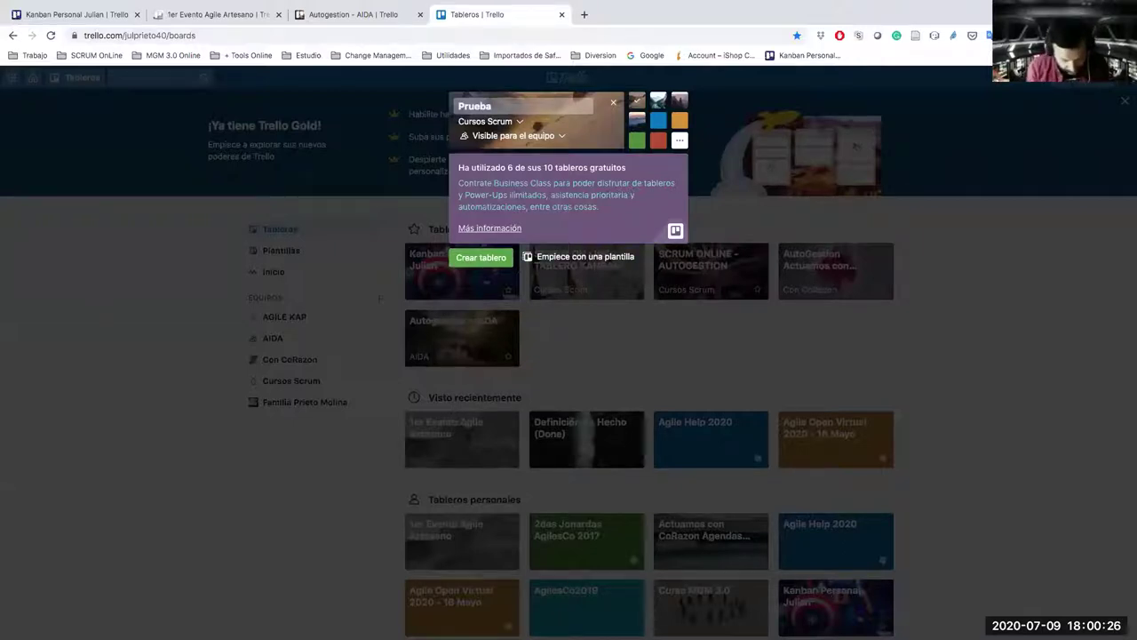
text( Ap)
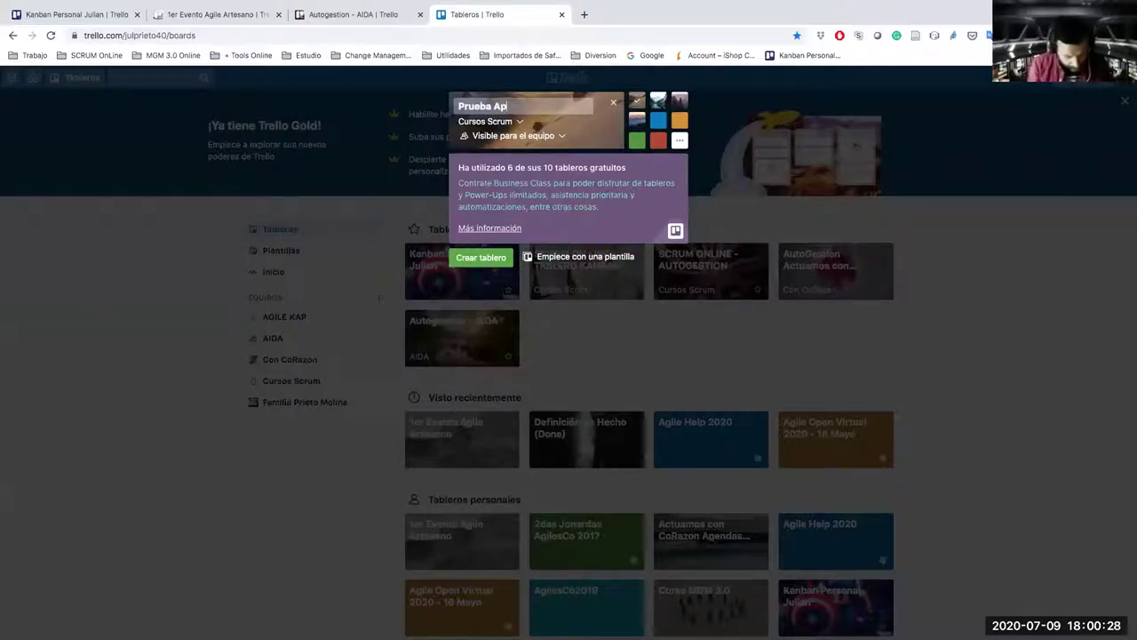
text(render Trello)
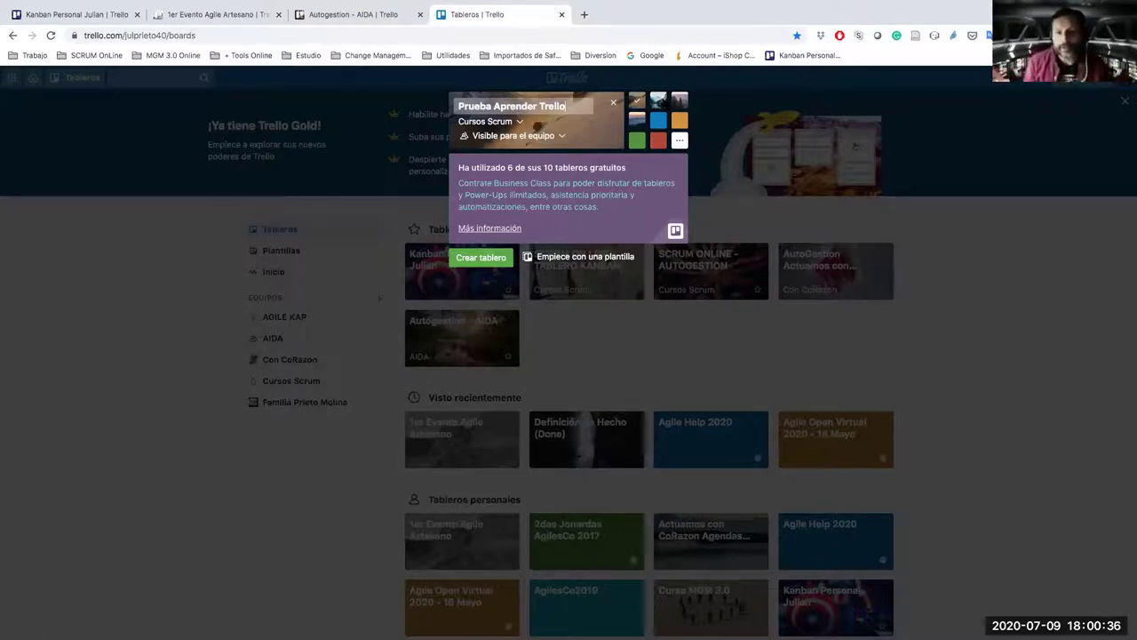
Preview the blue, green and misty hills backgrounds for the new board, and select the rocky mountain photo.
click(659, 125)
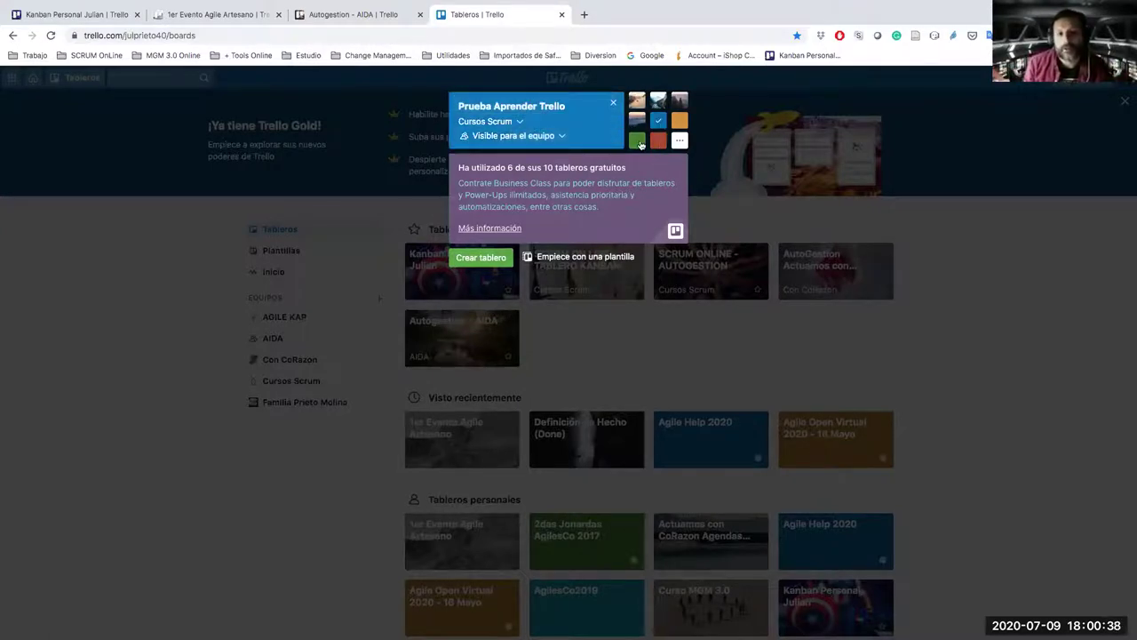
click(638, 141)
click(639, 121)
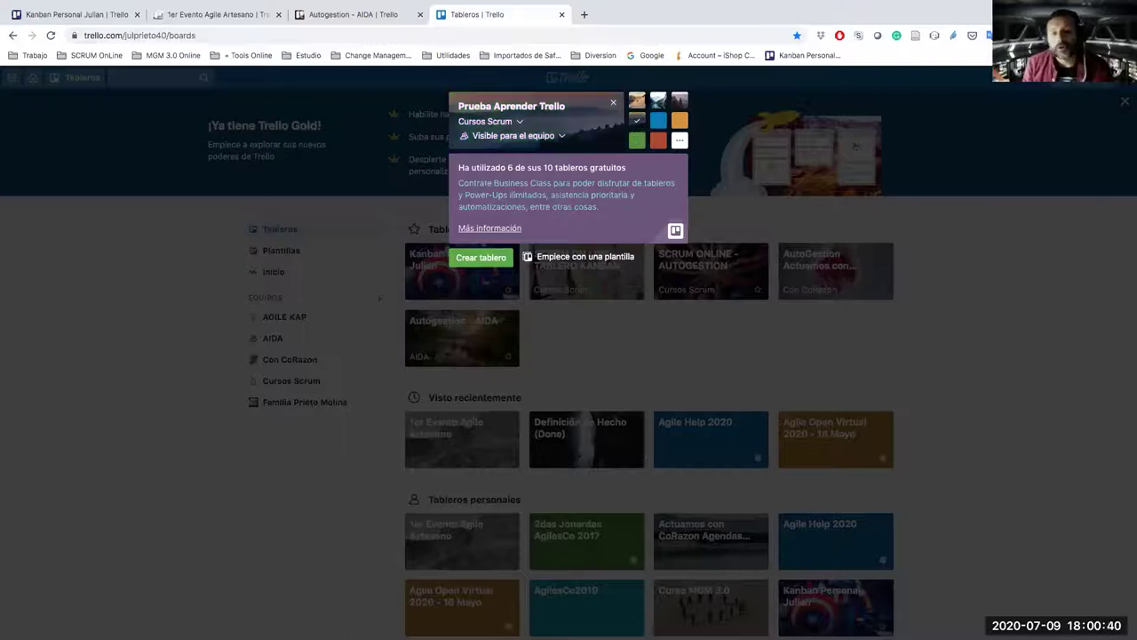
click(658, 103)
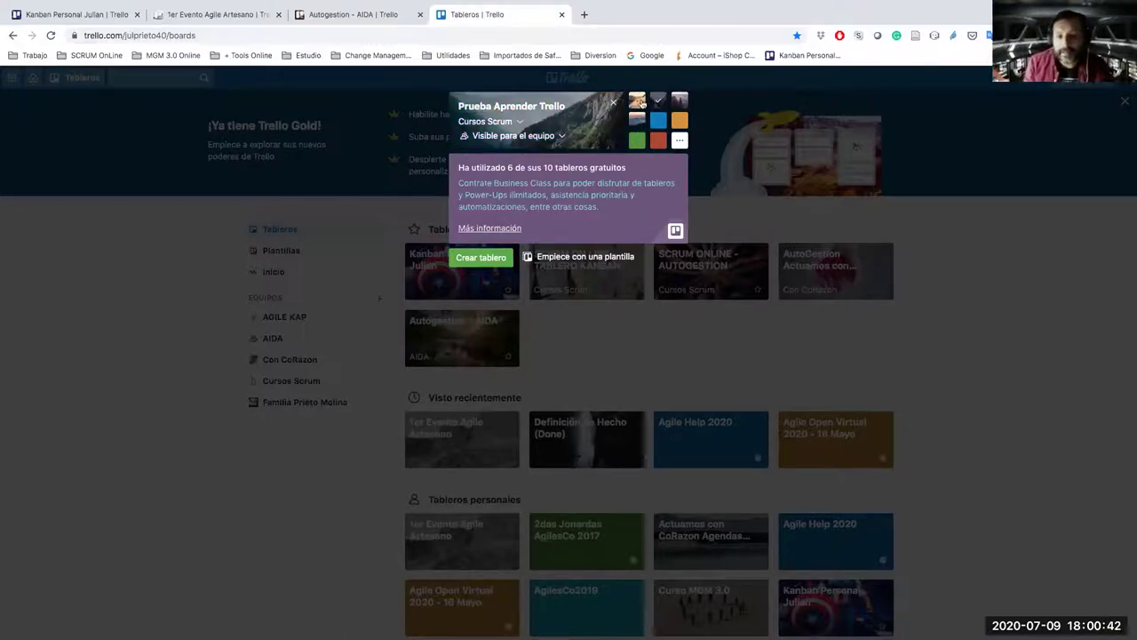
click(658, 103)
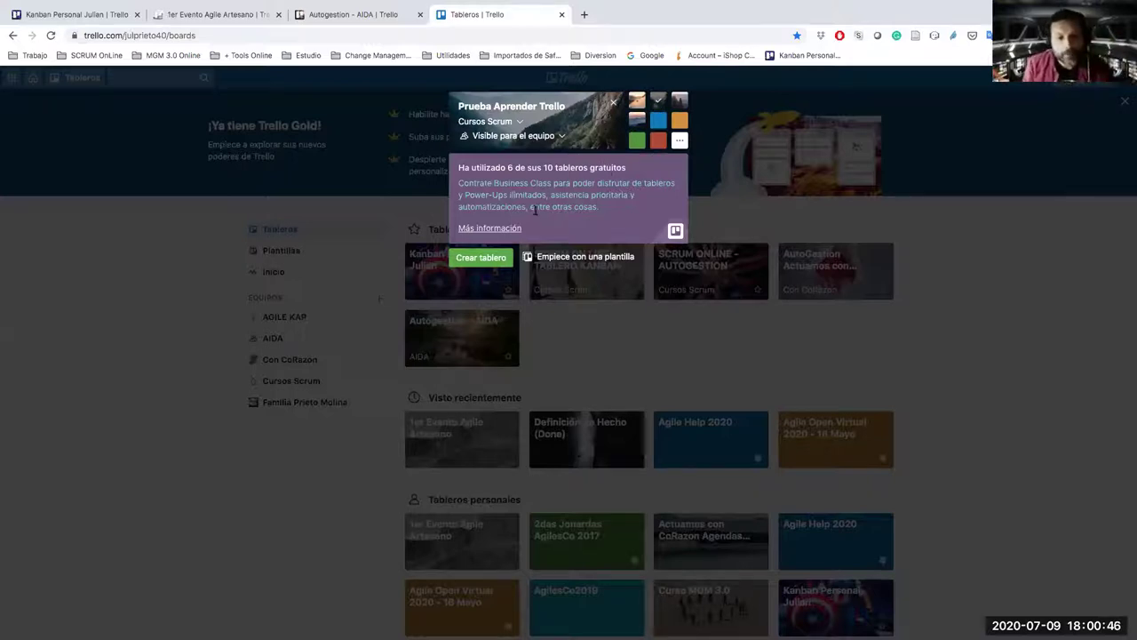
Create the Prueba Aprender Trello board, and review the lists on the Autogestion - AIDA board as a reference before returning.
click(489, 266)
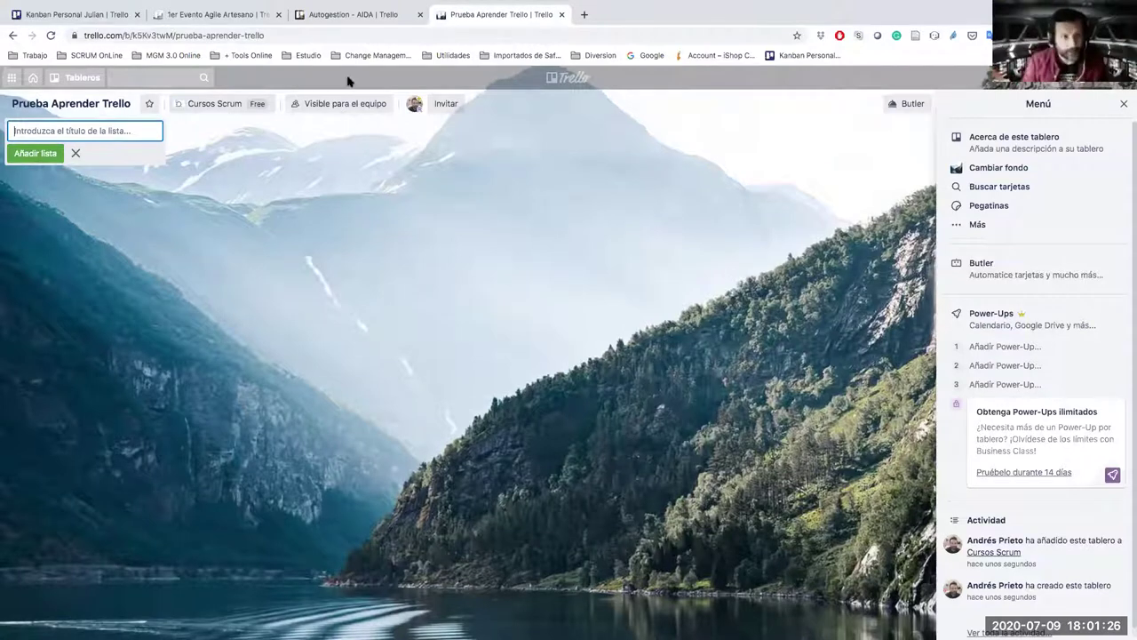
key(ctrl+shift+Tab)
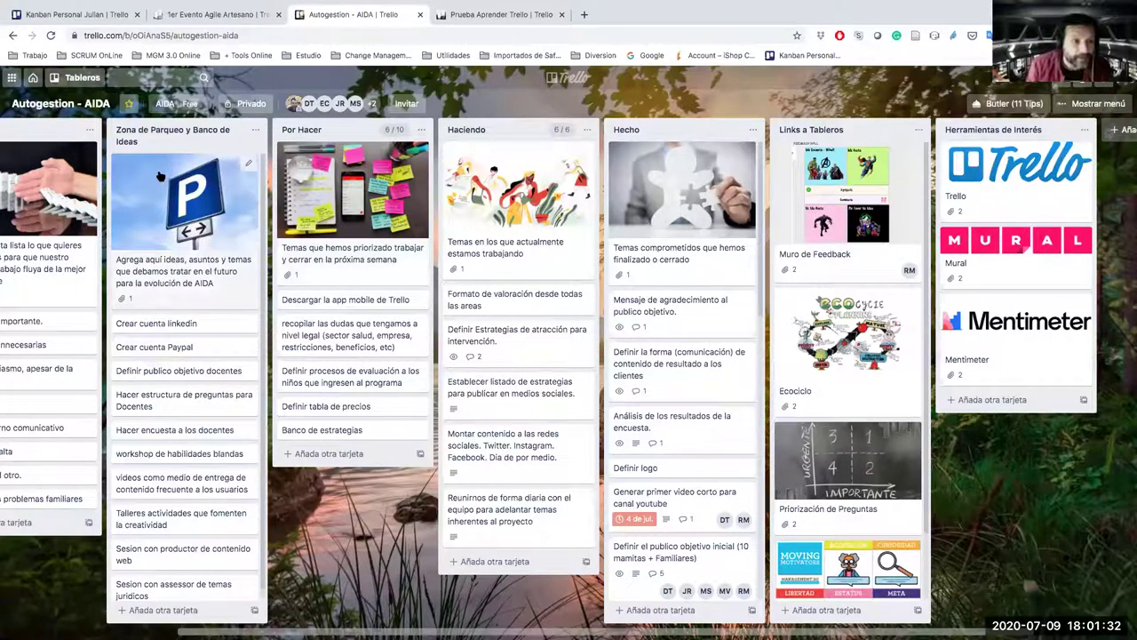
scroll(16, 168, left, 5)
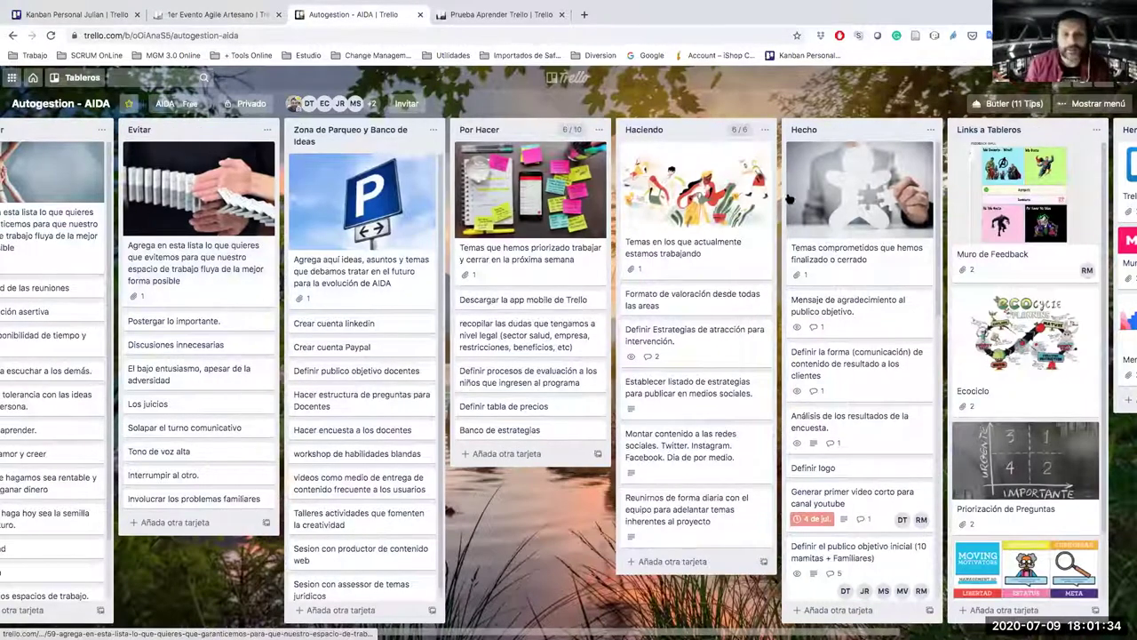
scroll(484, 46, right, 2)
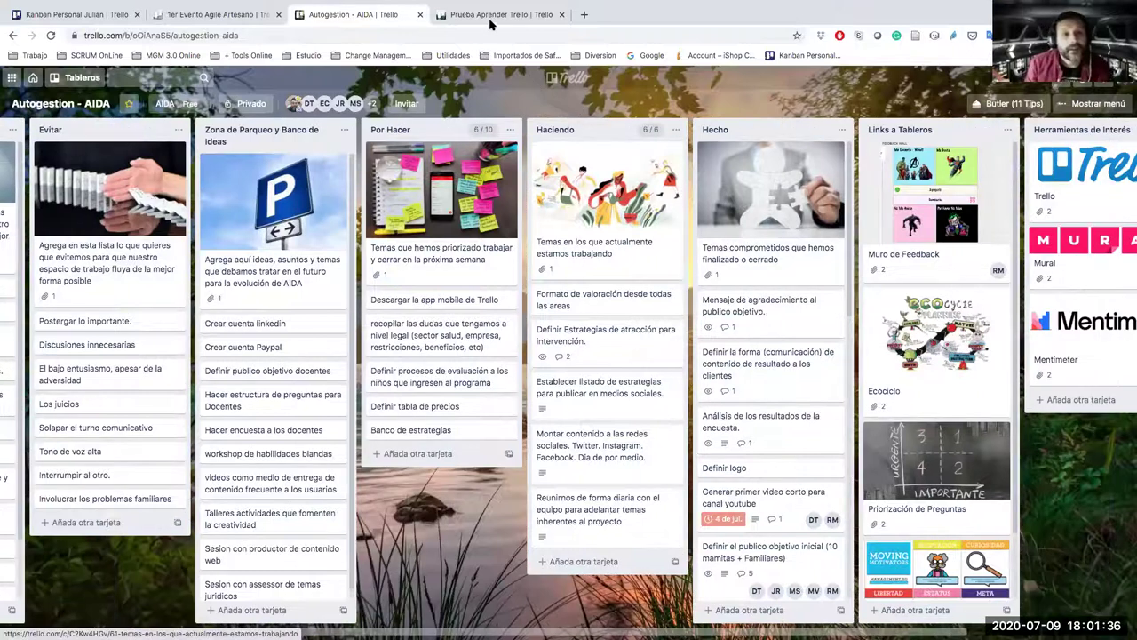
key(ctrl+Tab)
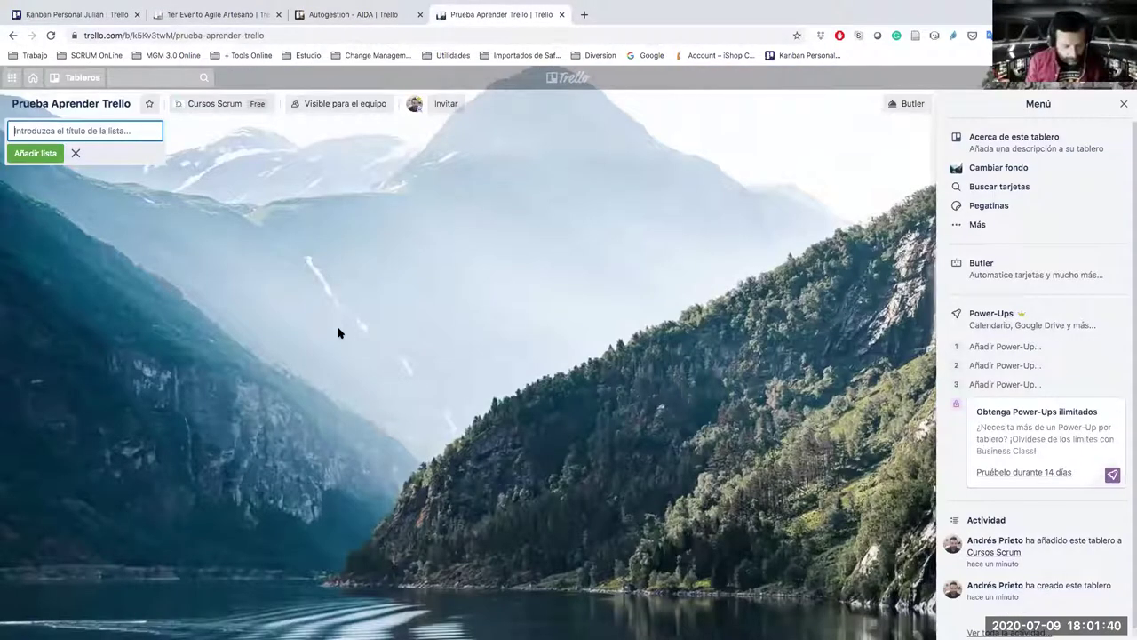
Add a first list titled "Acuerdos de equipo" to the Prueba Aprender Trello board.
text(Acuerdos)
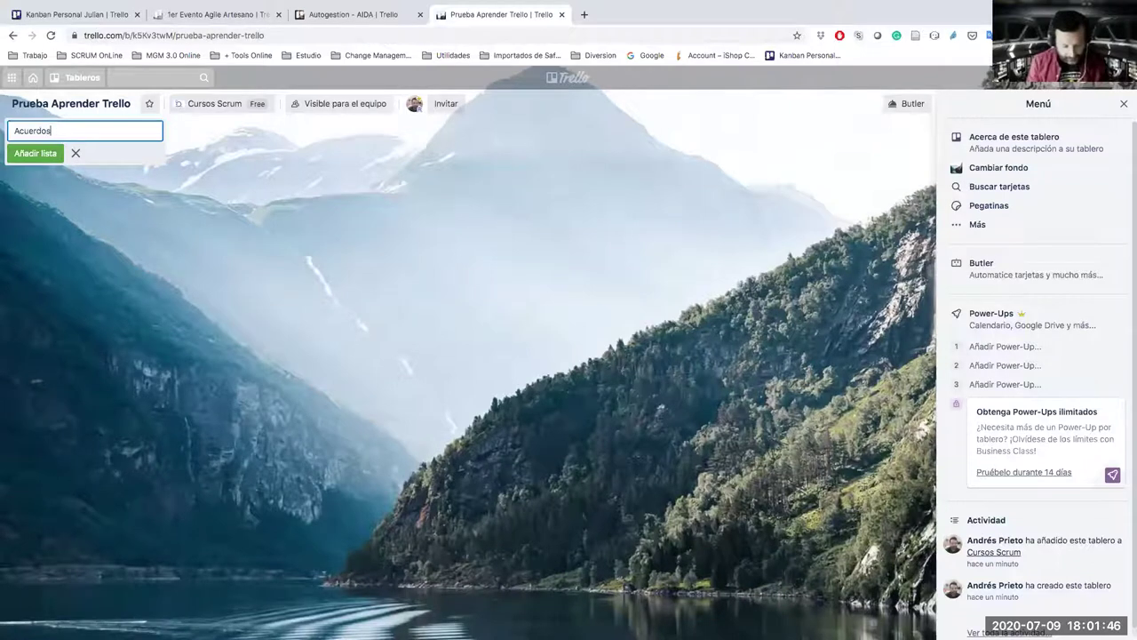
text( Equi)
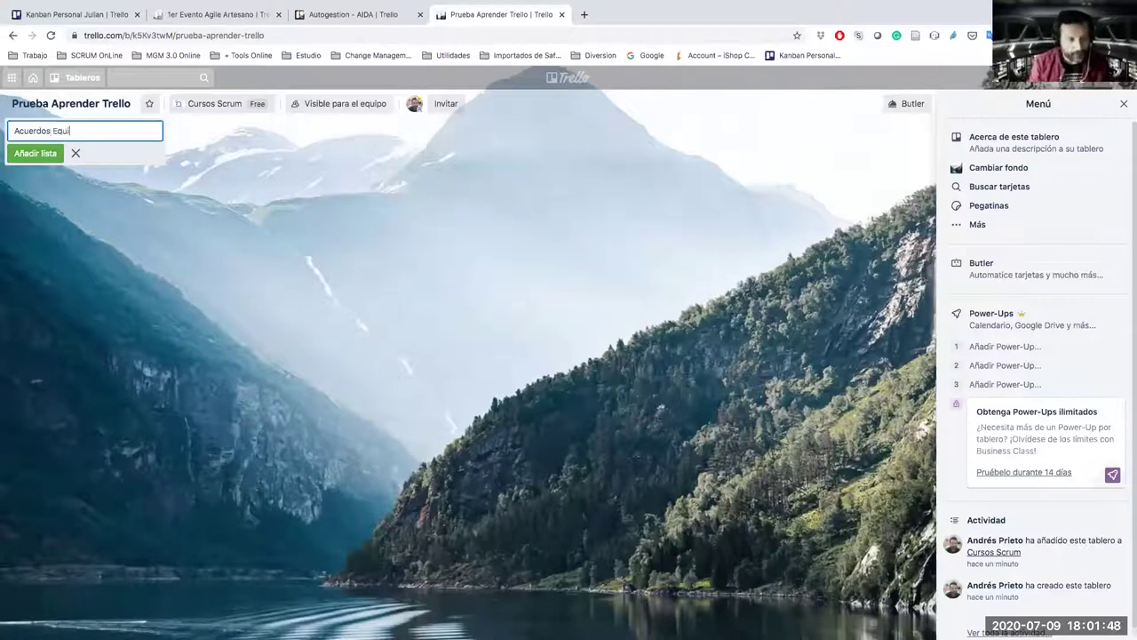
key(BackSpace)
key(BackSpace)
key(BackSpace)
key(BackSpace)
text(de eq)
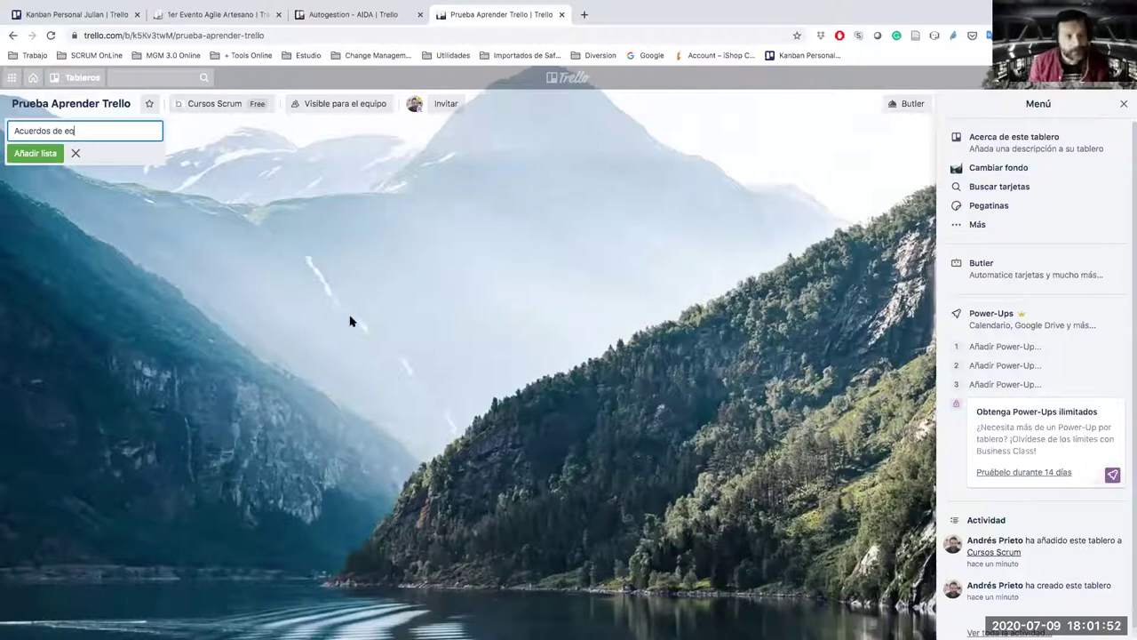
text(uipo)
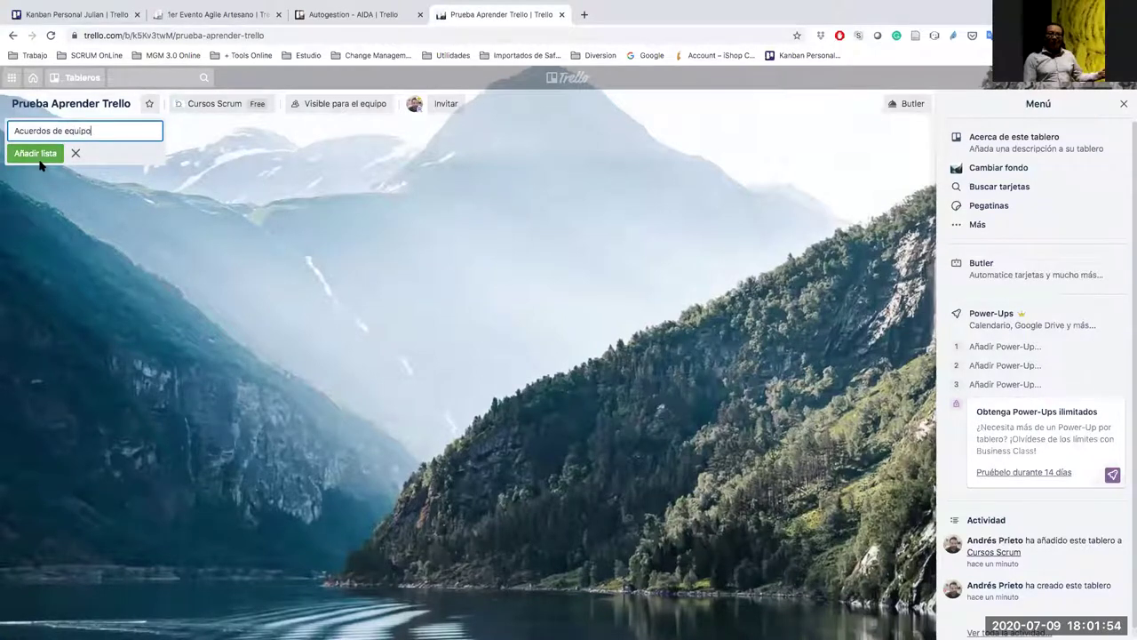
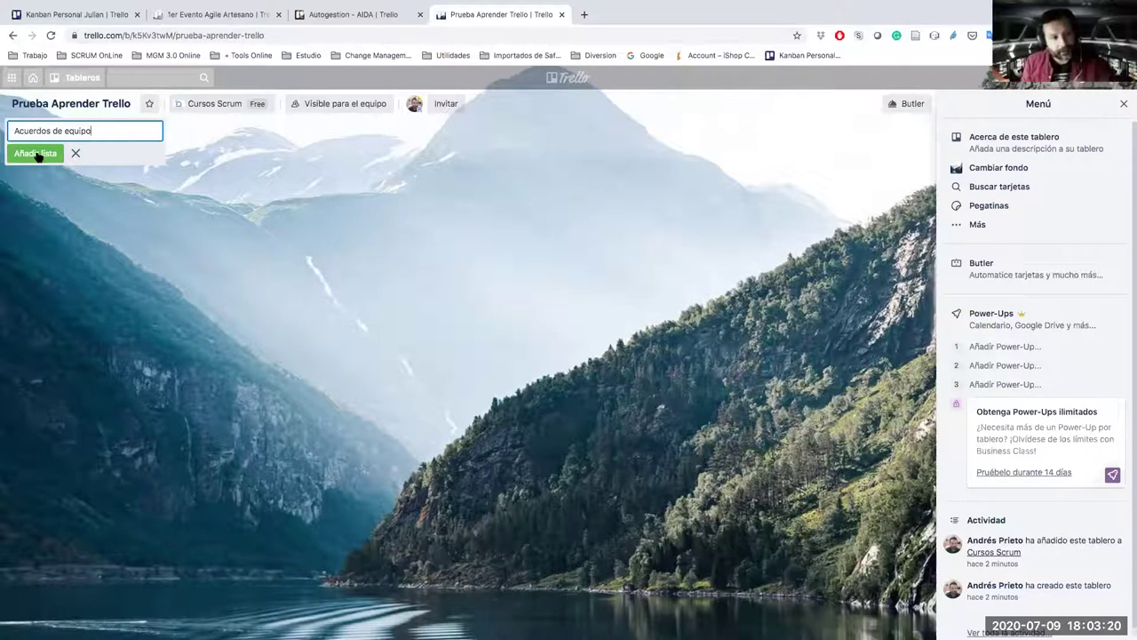
click(37, 155)
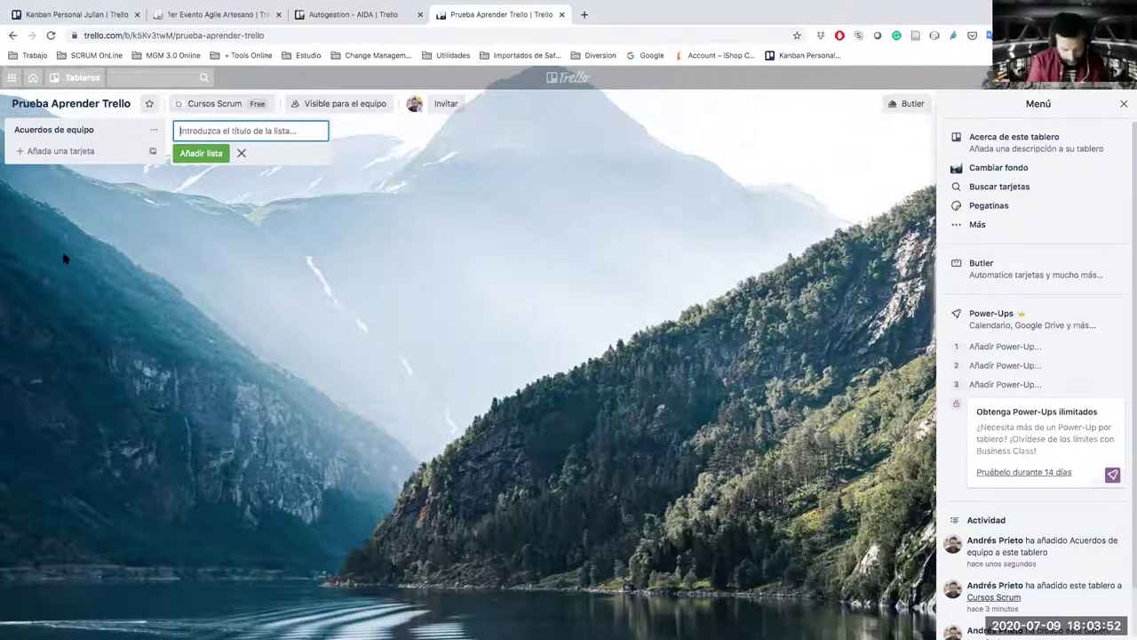
Add a second list titled "Cosas por hacer" beside the team agreements list.
text(Por)
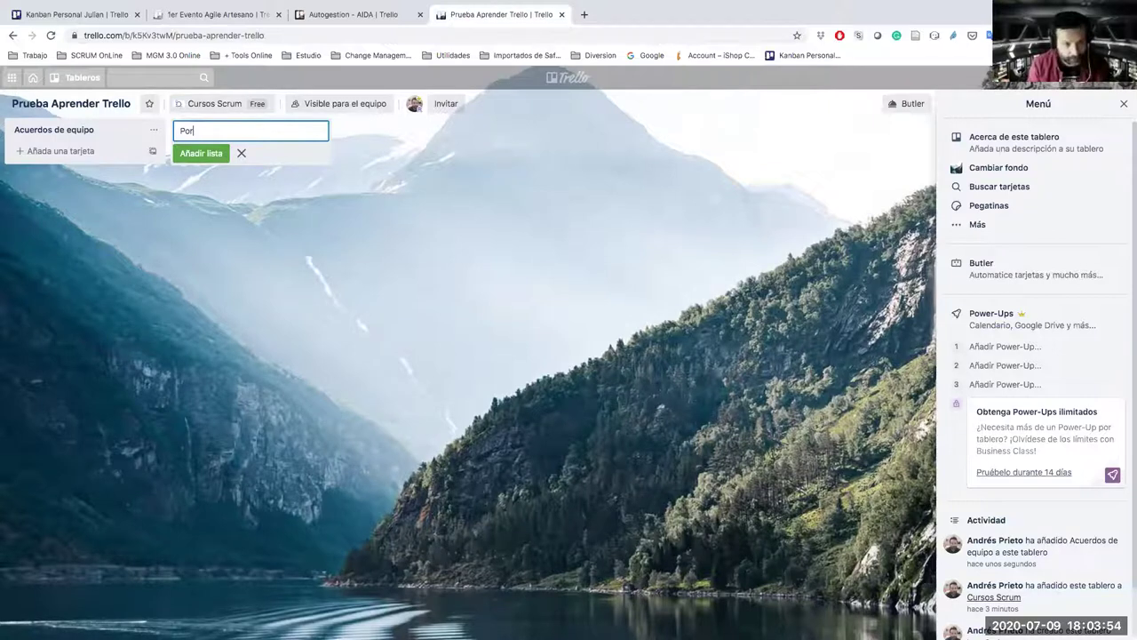
key(BackSpace)
key(BackSpace)
key(BackSpace)
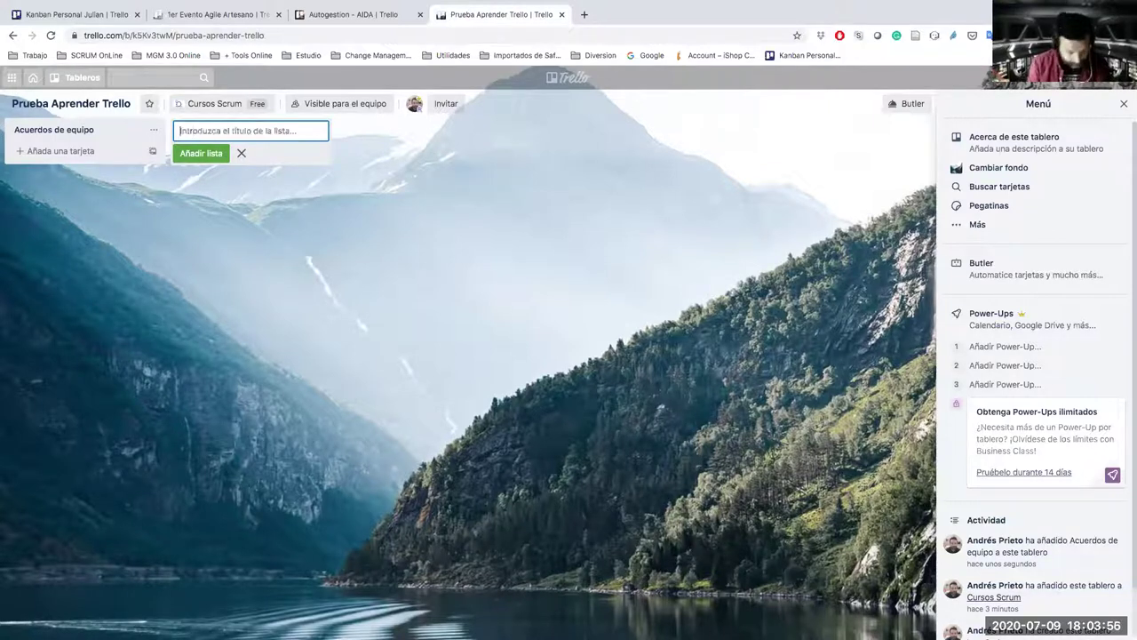
text(Cosas por)
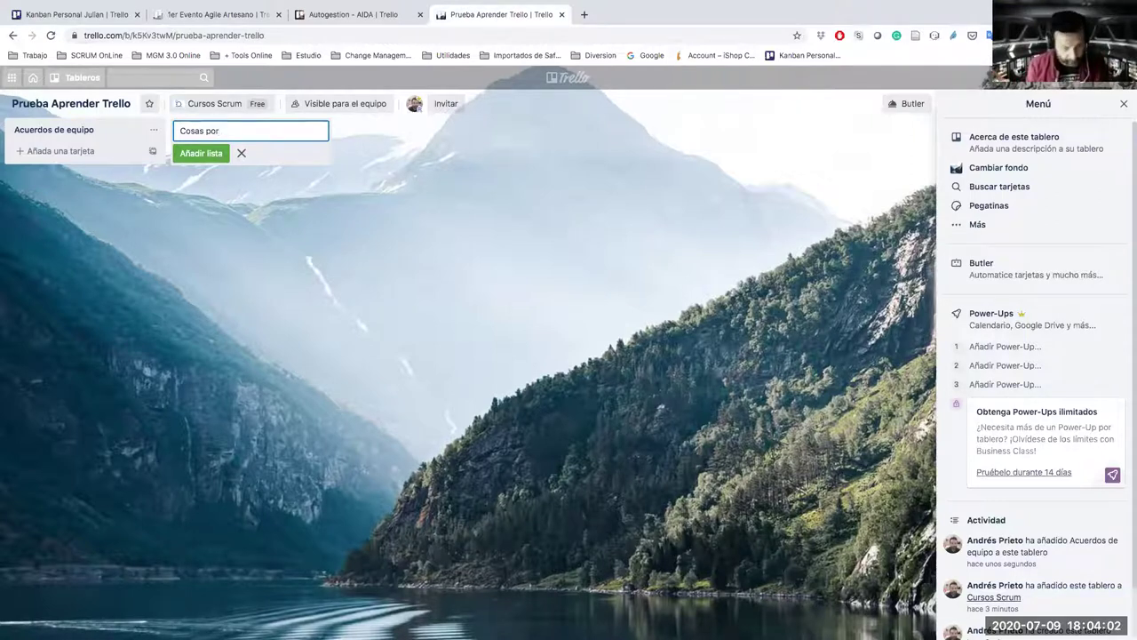
text(hacer)
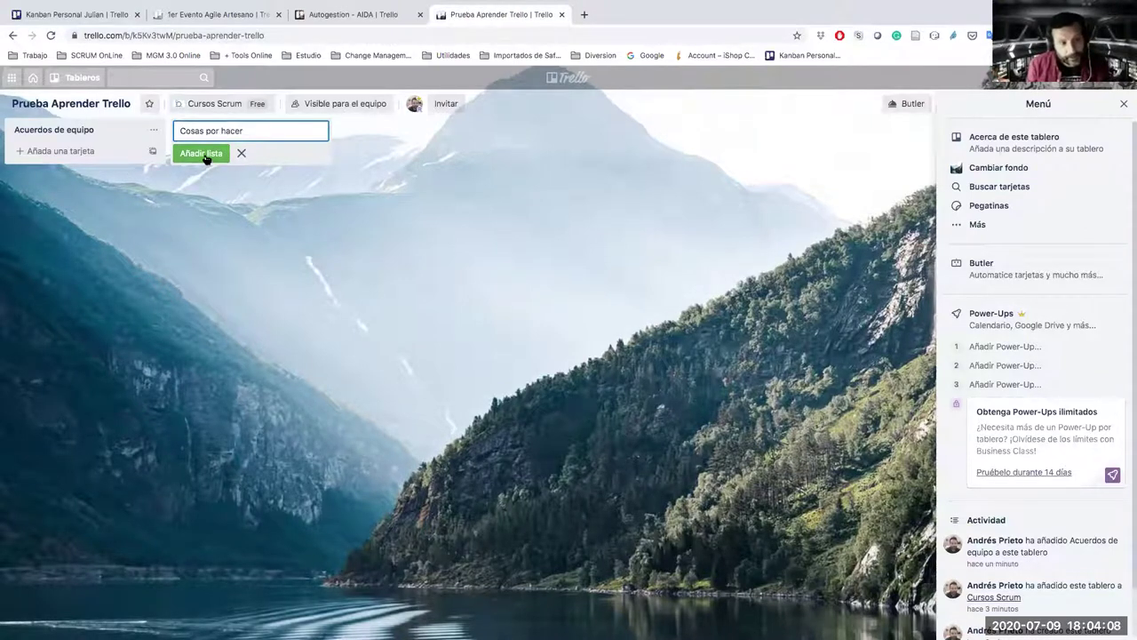
key(Return)
Add a third list titled "Cosas que estamos haciendo" for the work in progress.
text(Cosas que esta)
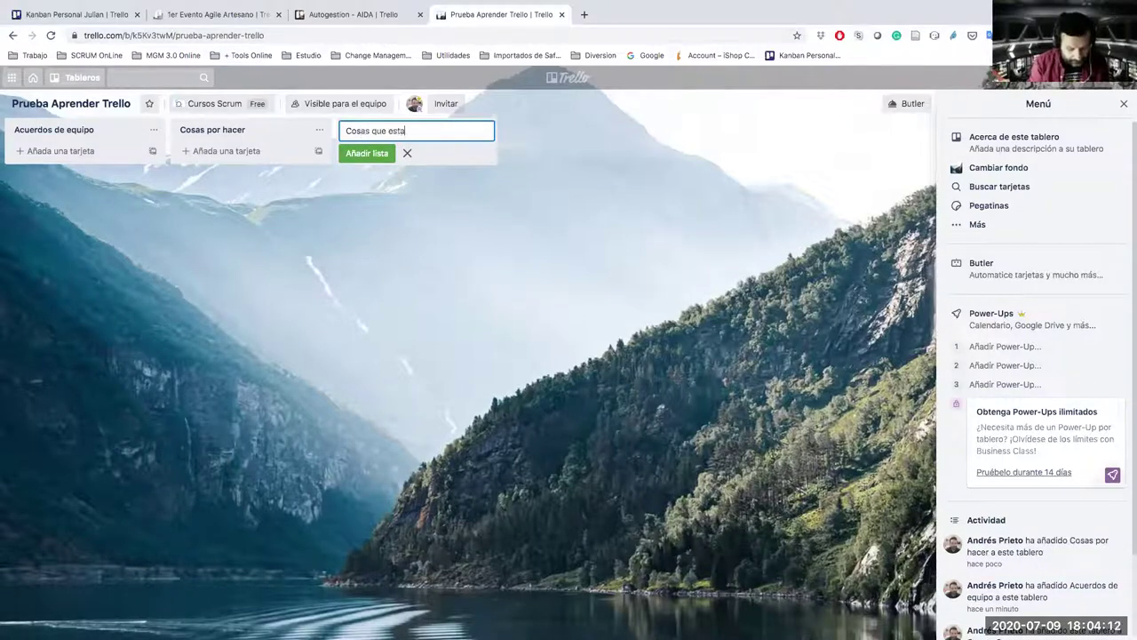
text(mos hacien)
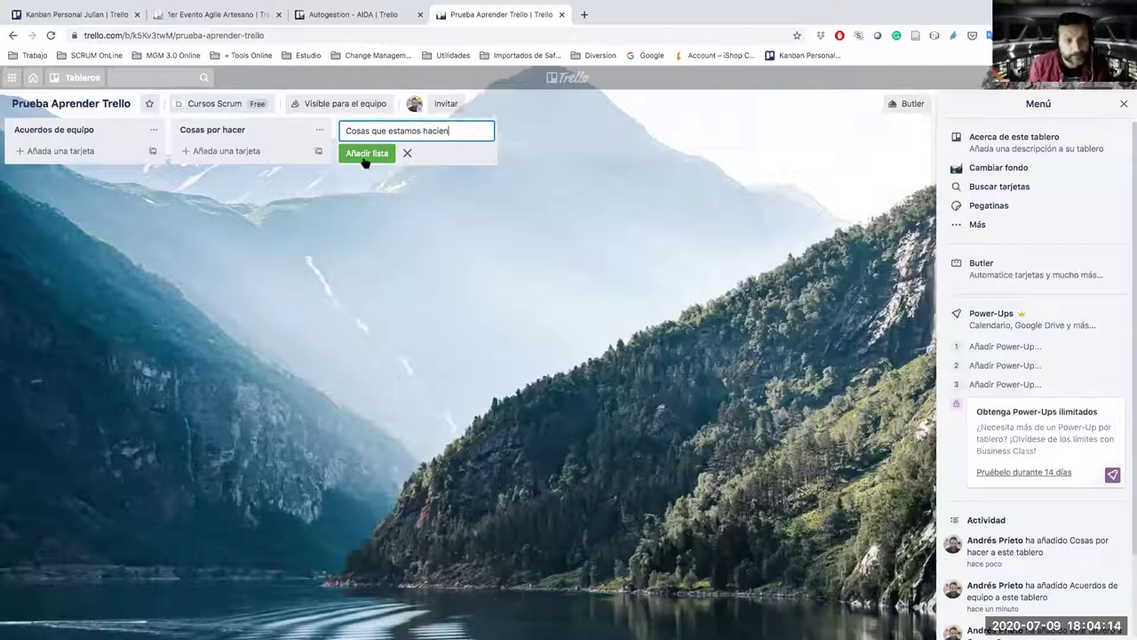
text(do)
key(Return)
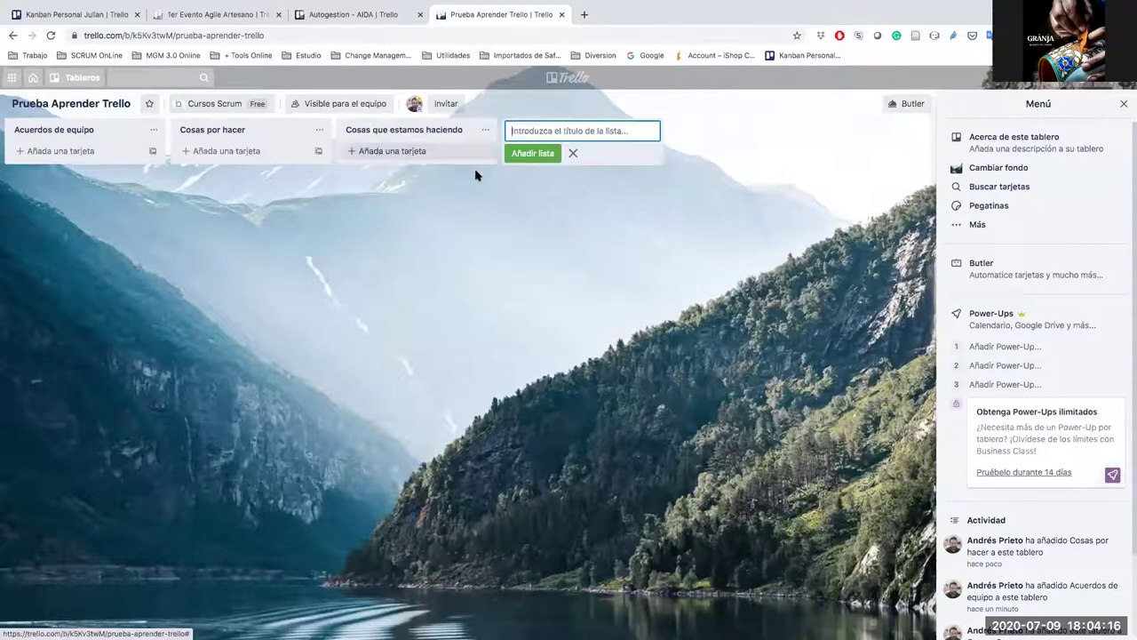
Add a fourth list titled "Cosas que ya terminamos" and finish adding lists.
text(Cosas)
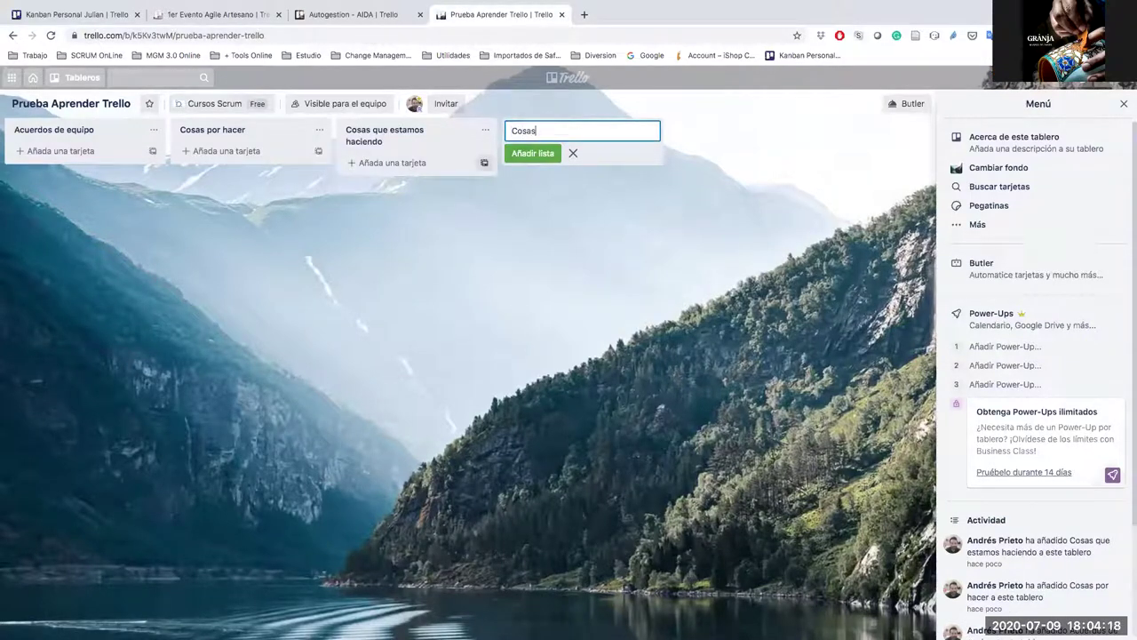
text( que ya terminam)
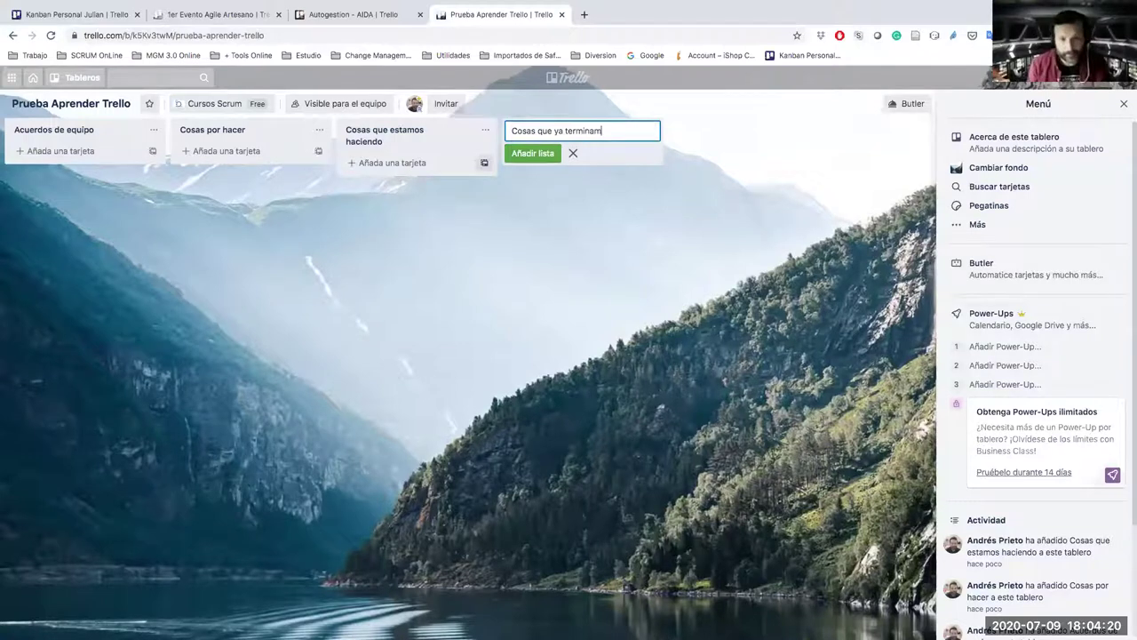
text(os)
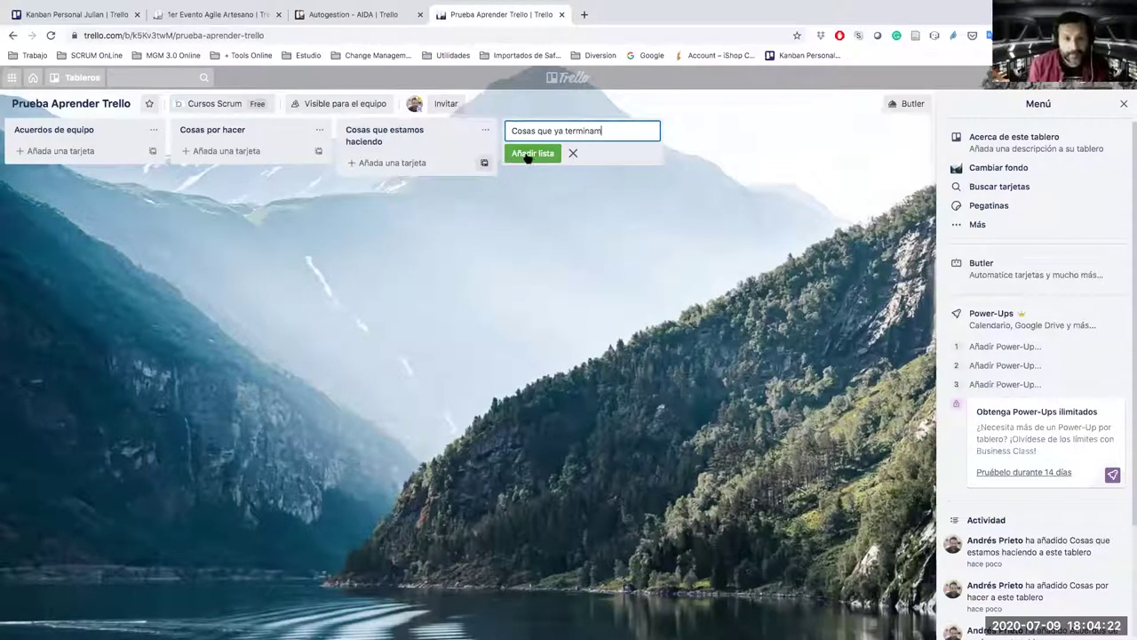
click(531, 153)
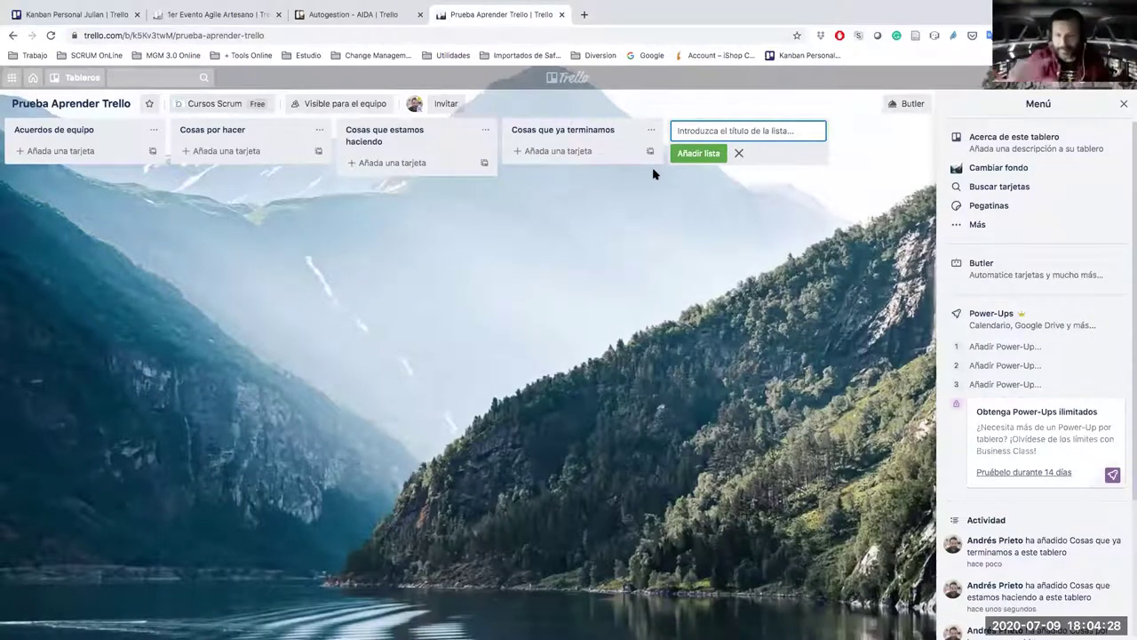
click(740, 155)
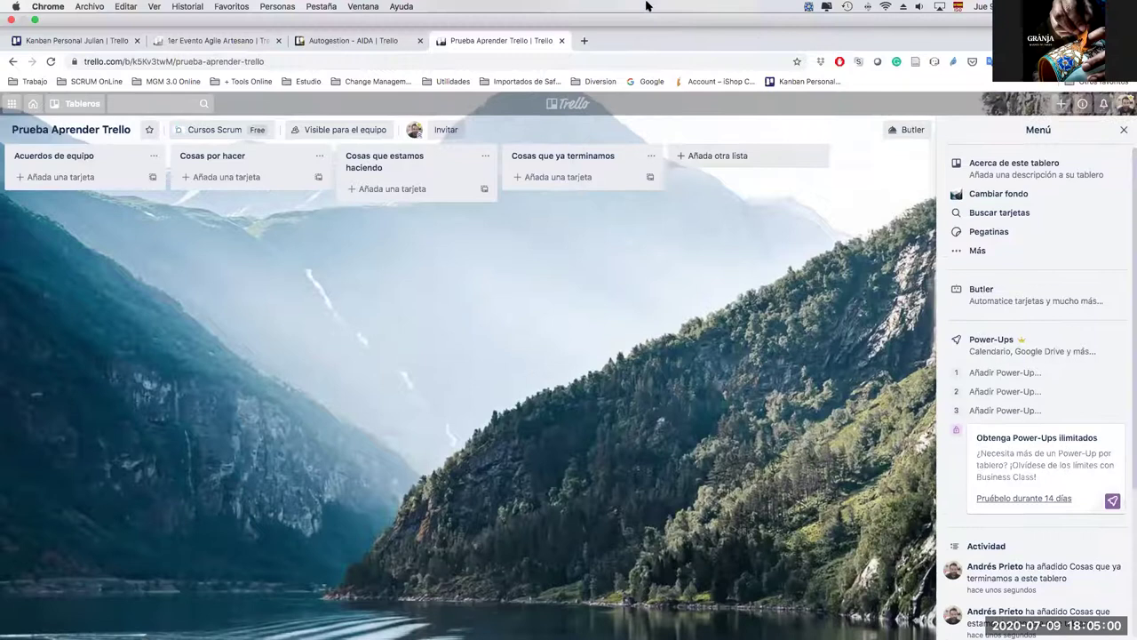
Compare the new board's structure with the lists and cards on the Autogestion - AIDA board, ending on the new board.
mouse_move(633, 2)
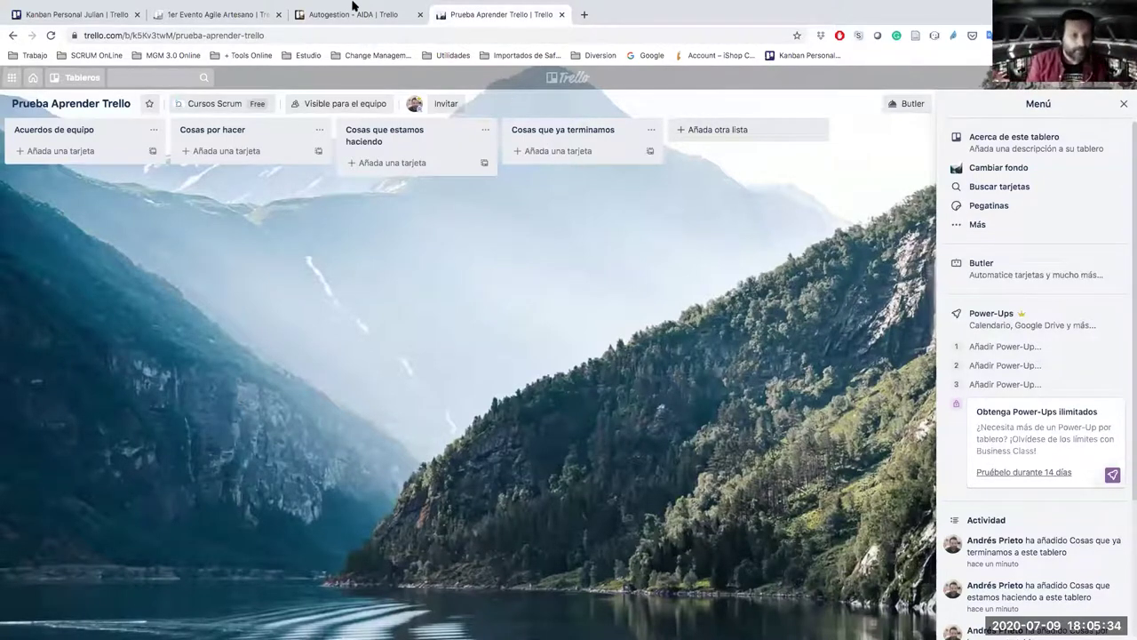
key(ctrl+shift+Tab)
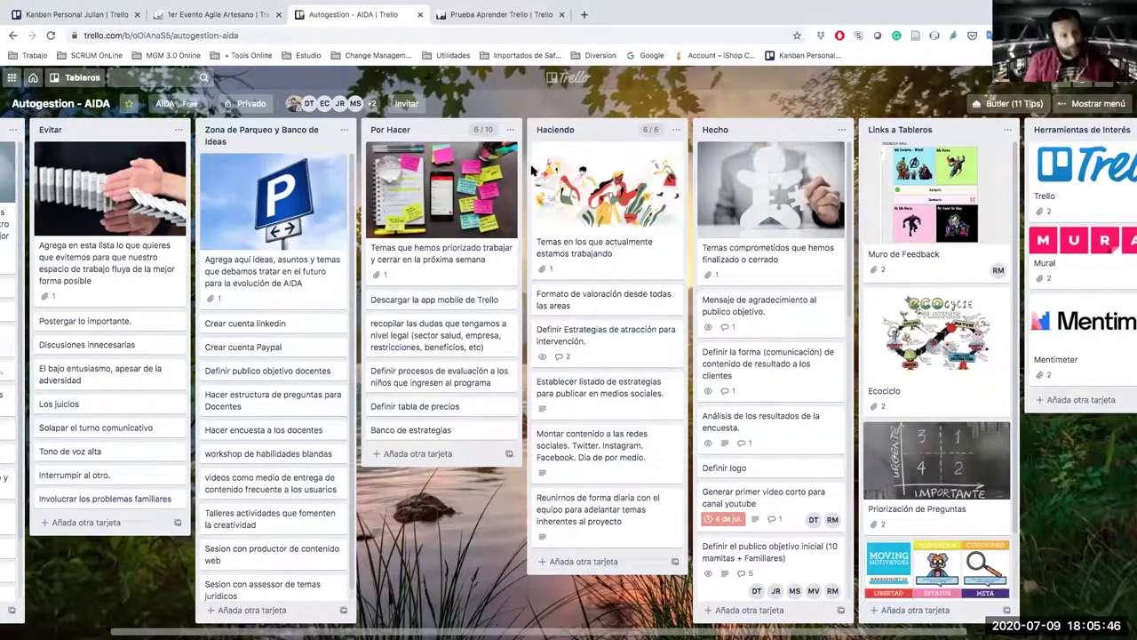
key(ctrl+Tab)
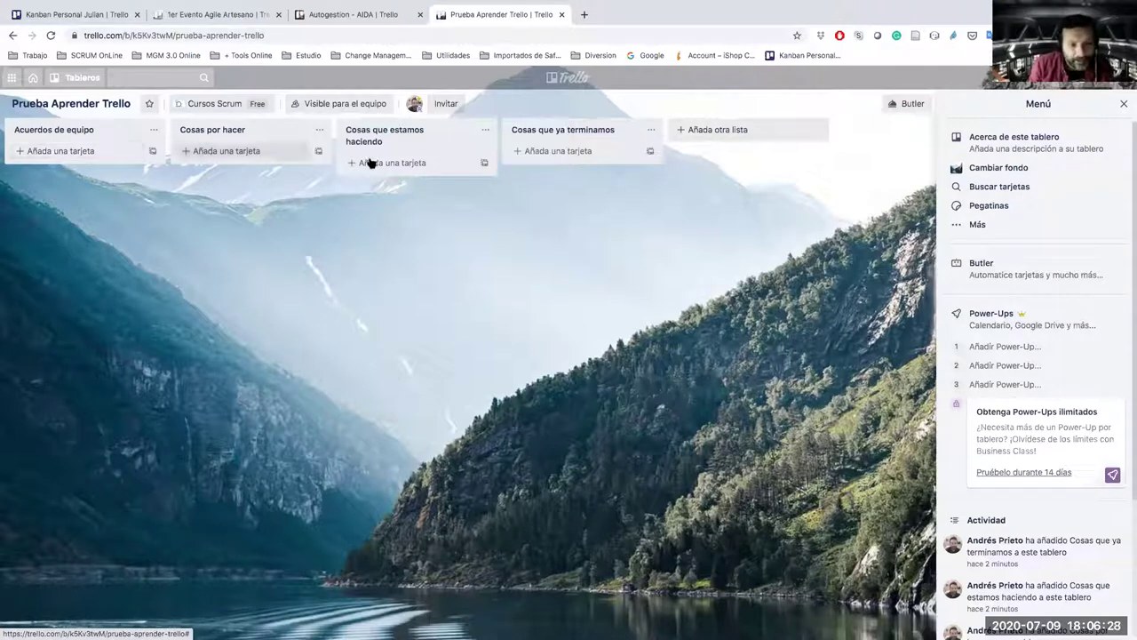
Add a card titled "Acuerdo 1" to the Acuerdos de equipo list.
click(69, 174)
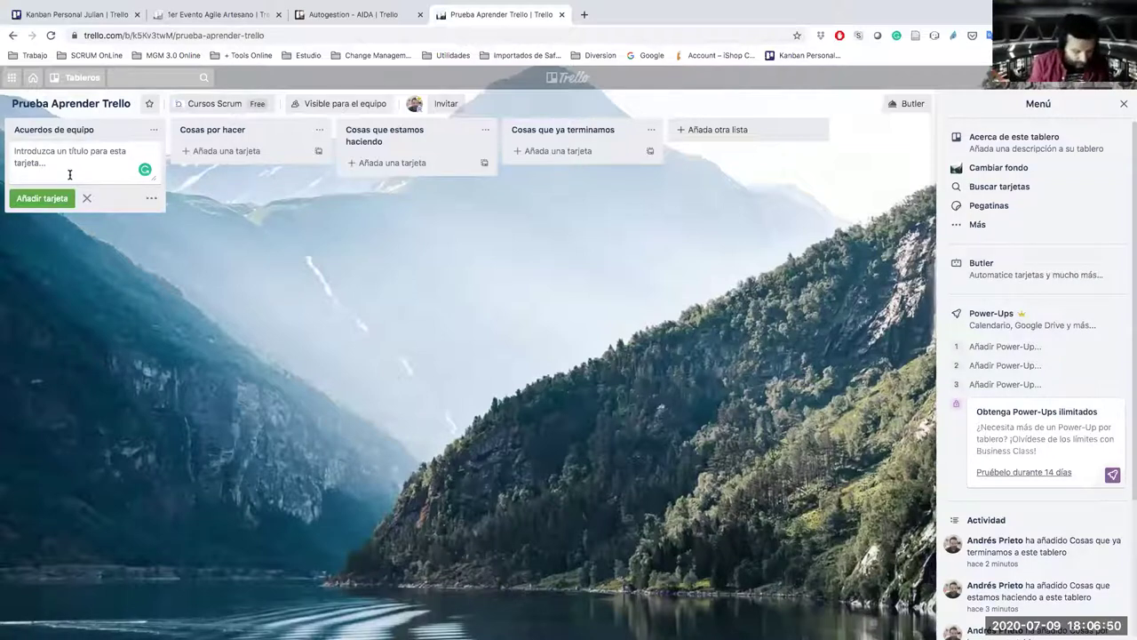
text(Acuerdo)
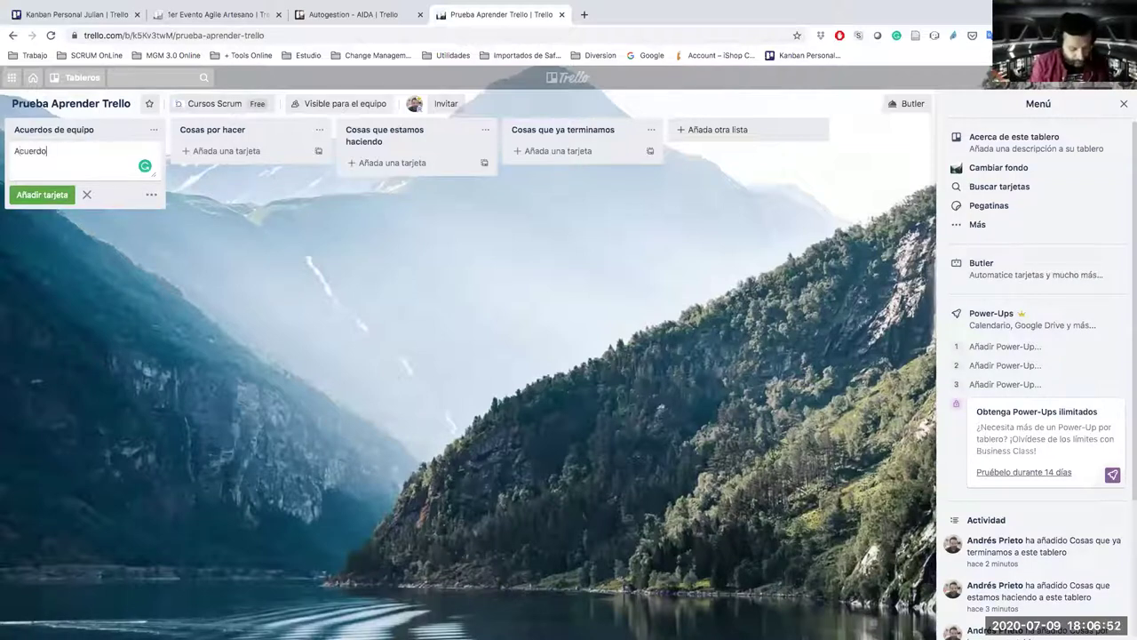
text( 1)
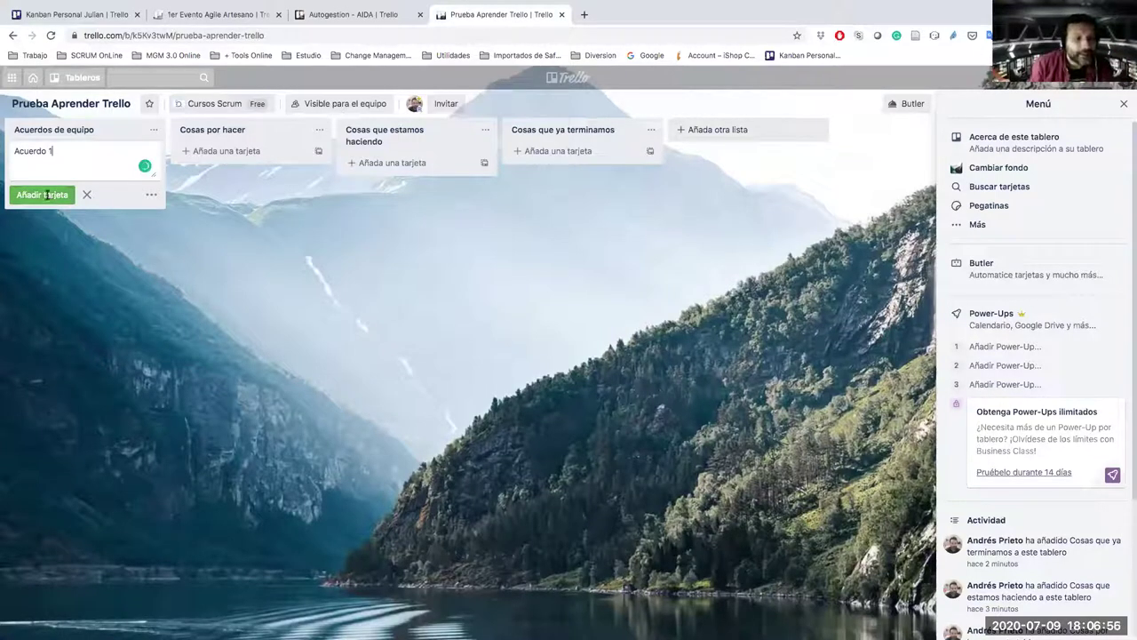
key(Return)
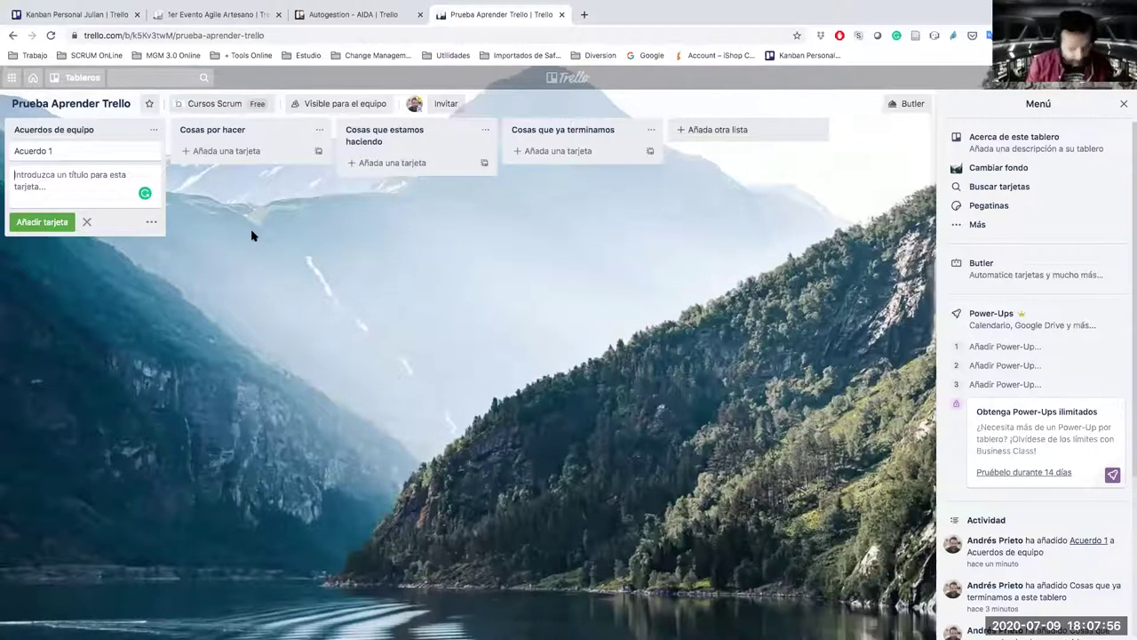
Add two more cards, "Acuerdo 2" and "Acuerdo 3", below Acuerdo 1 in the Acuerdos de equipo list.
text(Acuer)
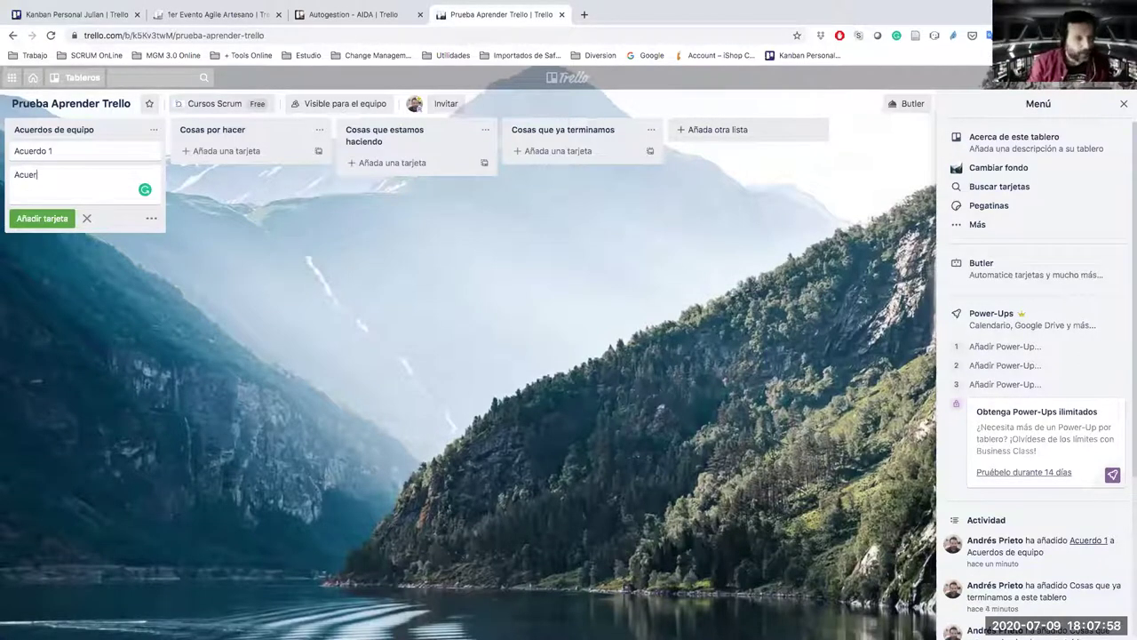
text(do 2)
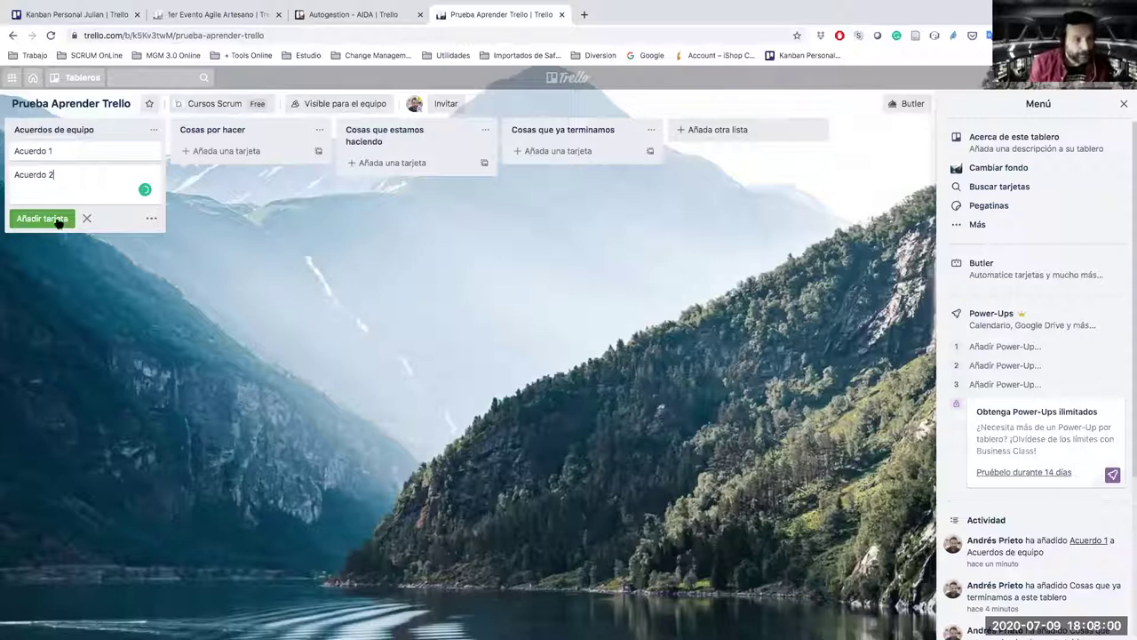
key(Return)
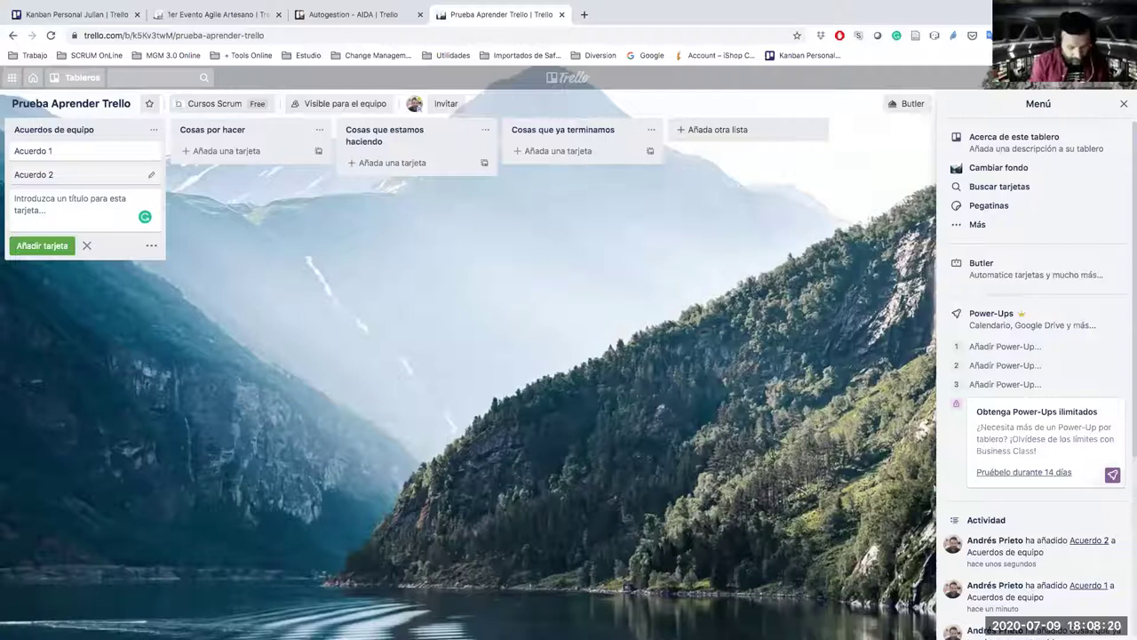
text(Acuerdo)
text( 3)
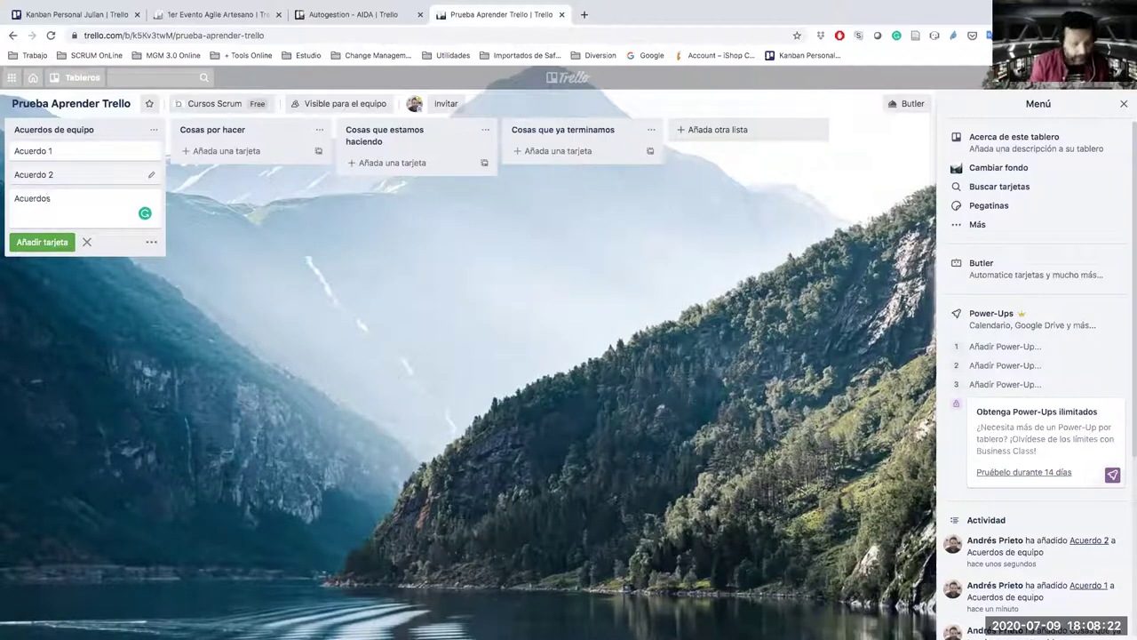
click(46, 244)
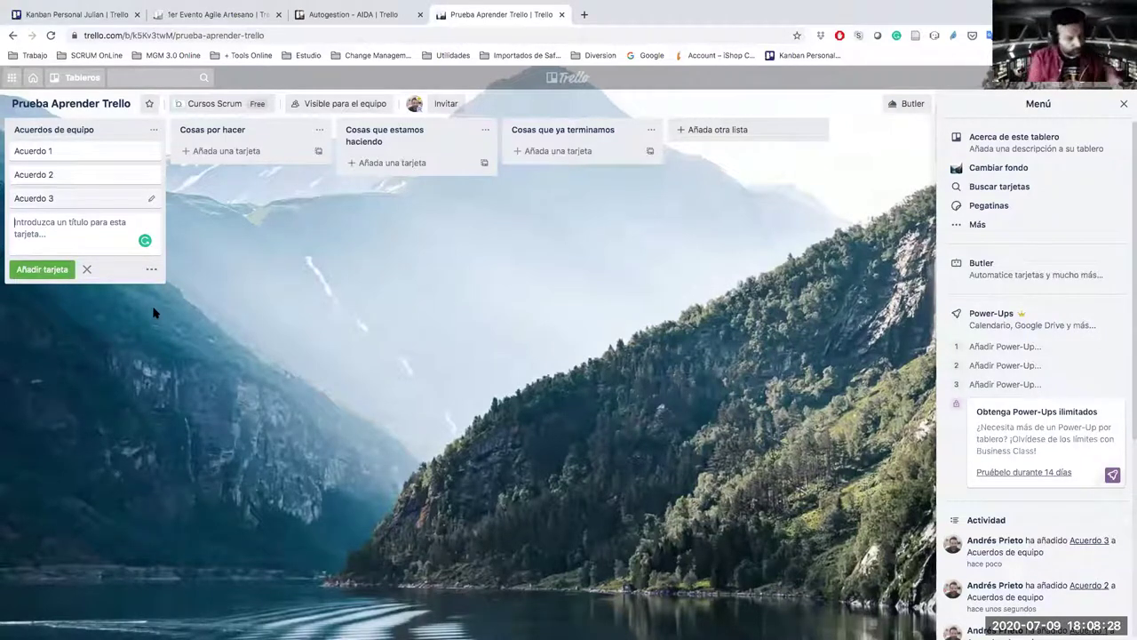
Finish adding cards to the Acuerdos de equipo list, leaving no empty card entry open.
click(87, 270)
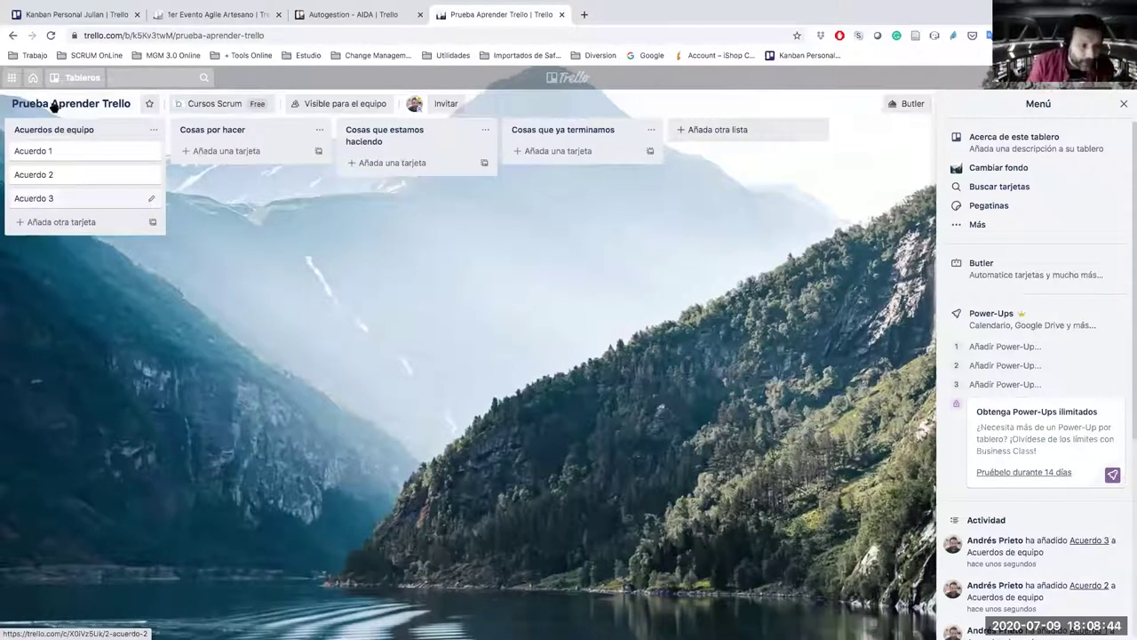
click(46, 223)
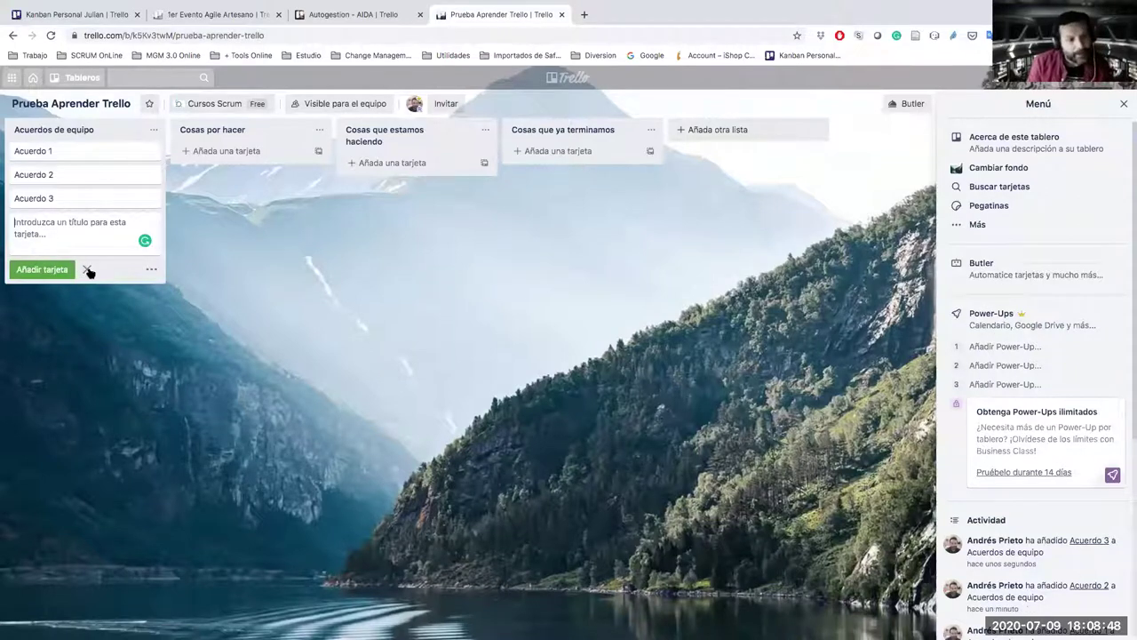
click(87, 270)
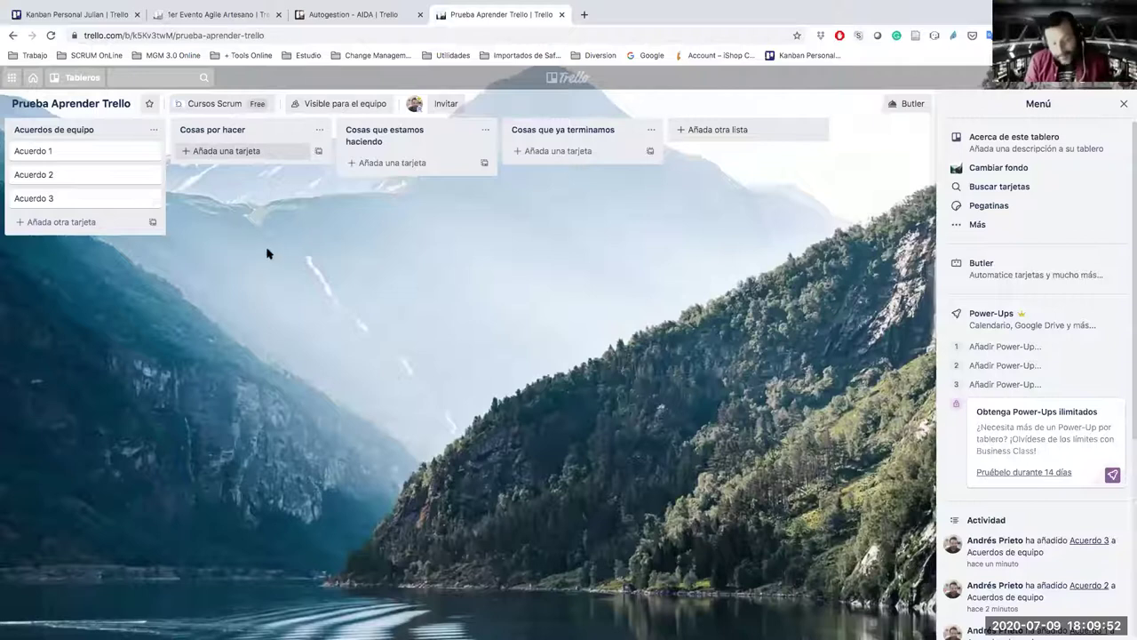
Add a card titled "Crear mi tablero trello personal" to the Cosas por hacer list.
key(n)
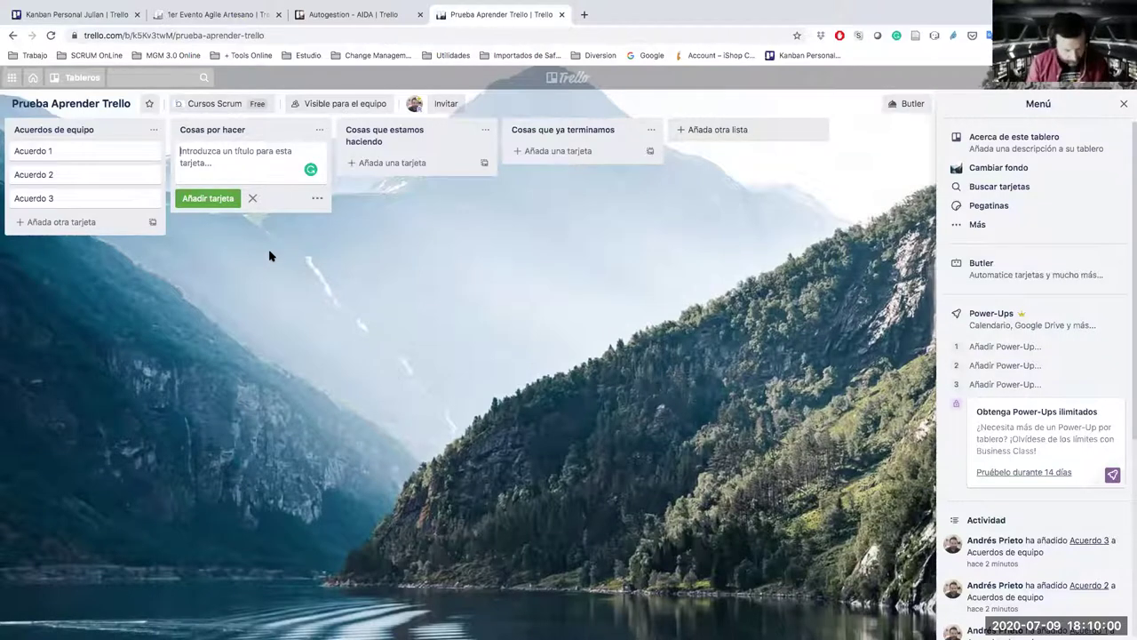
text(Crear m)
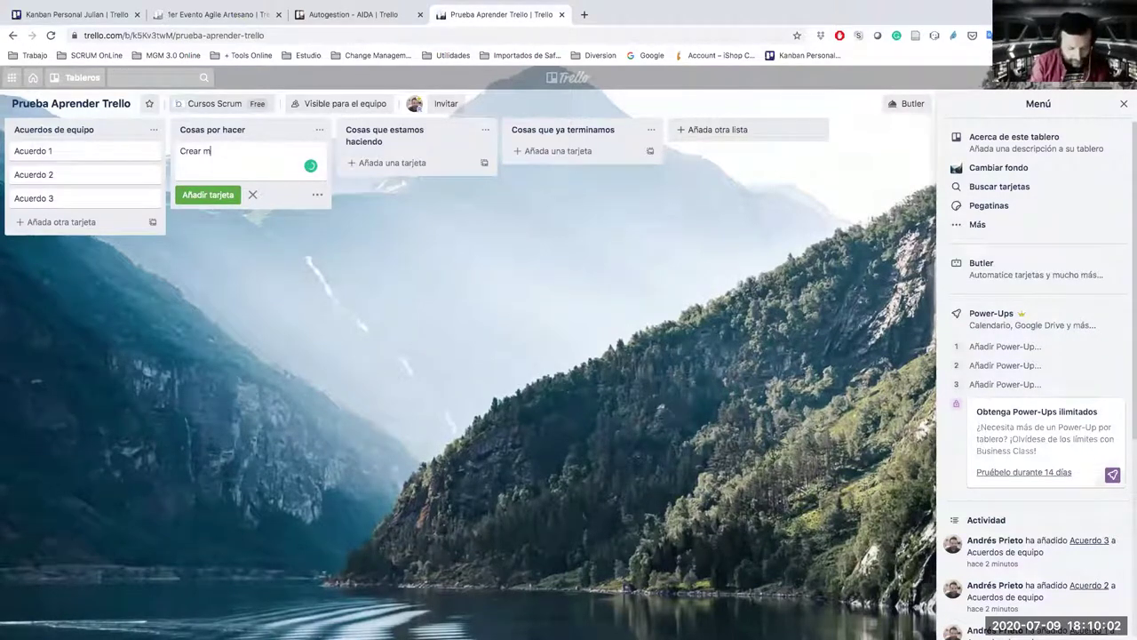
text(i tab)
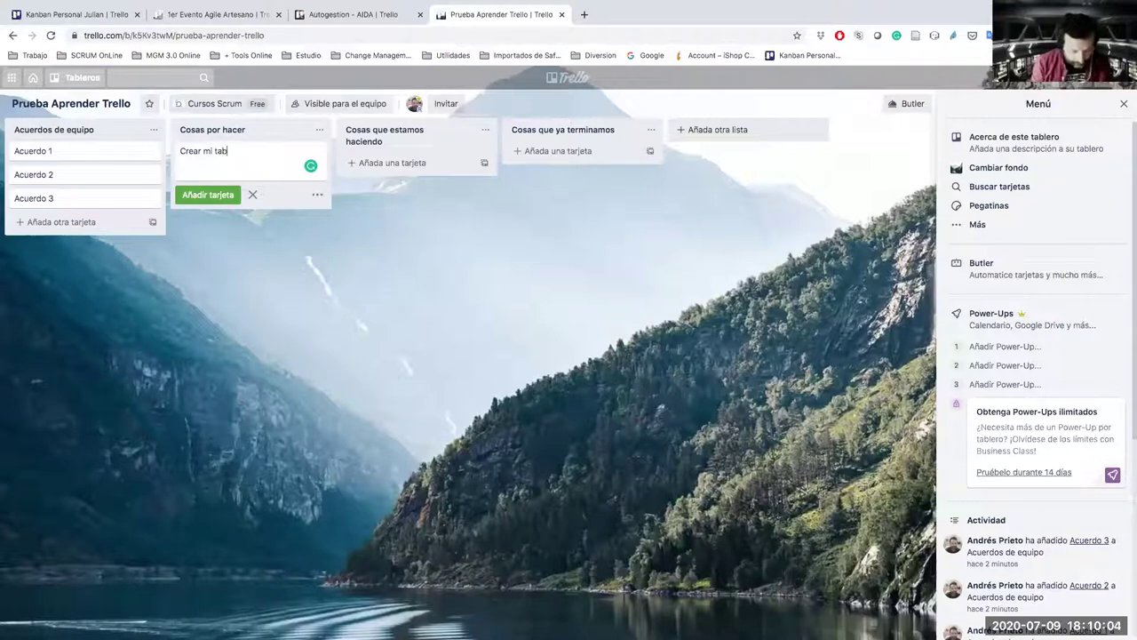
text(lero trello per)
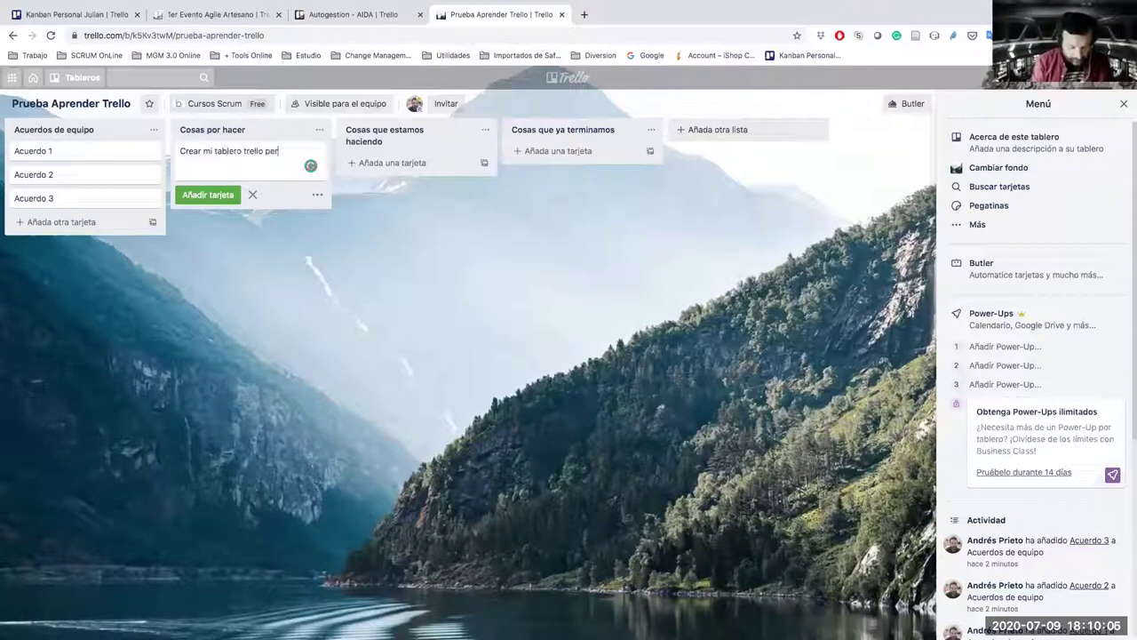
text(sonal)
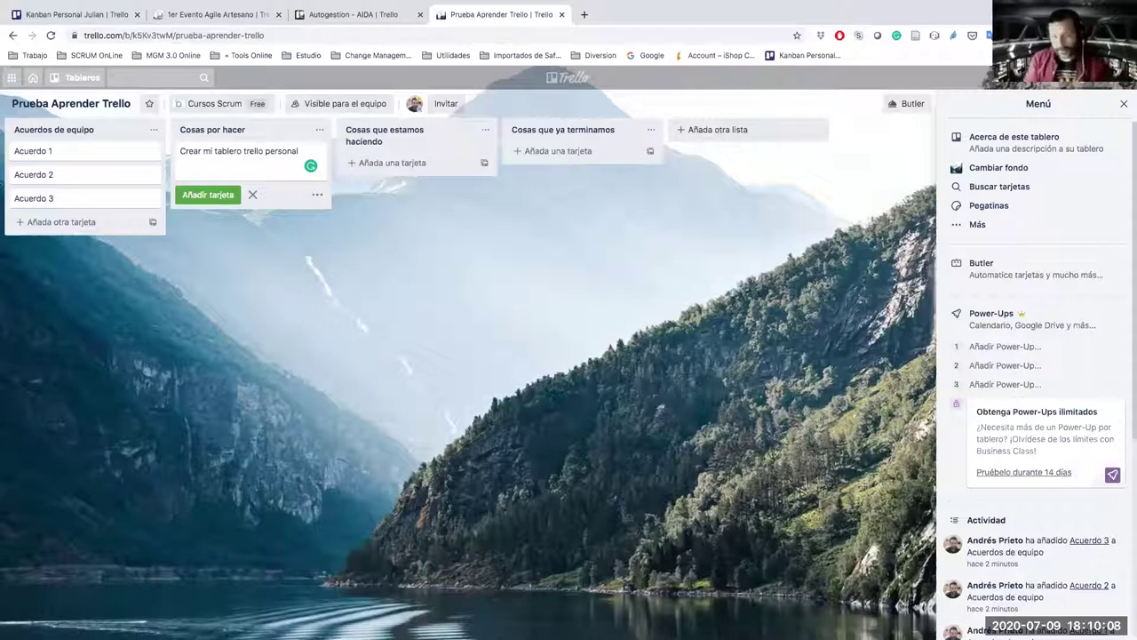
click(211, 199)
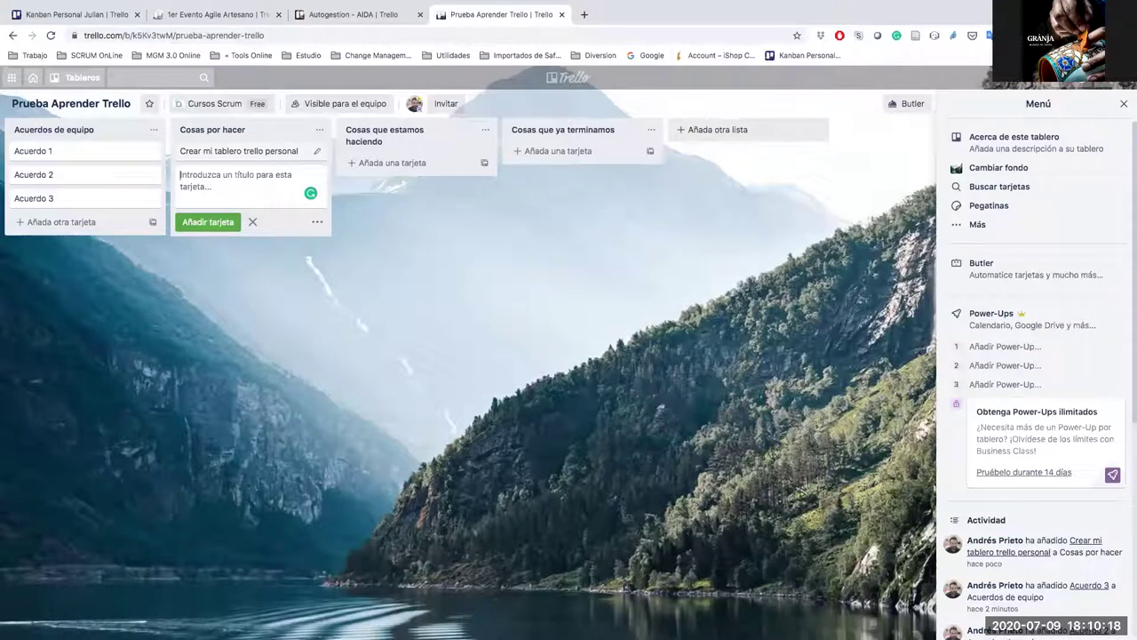
Add a second card titled "Leer el documento resumen de la sesión" to the Cosas por hacer list.
text(Leer el do)
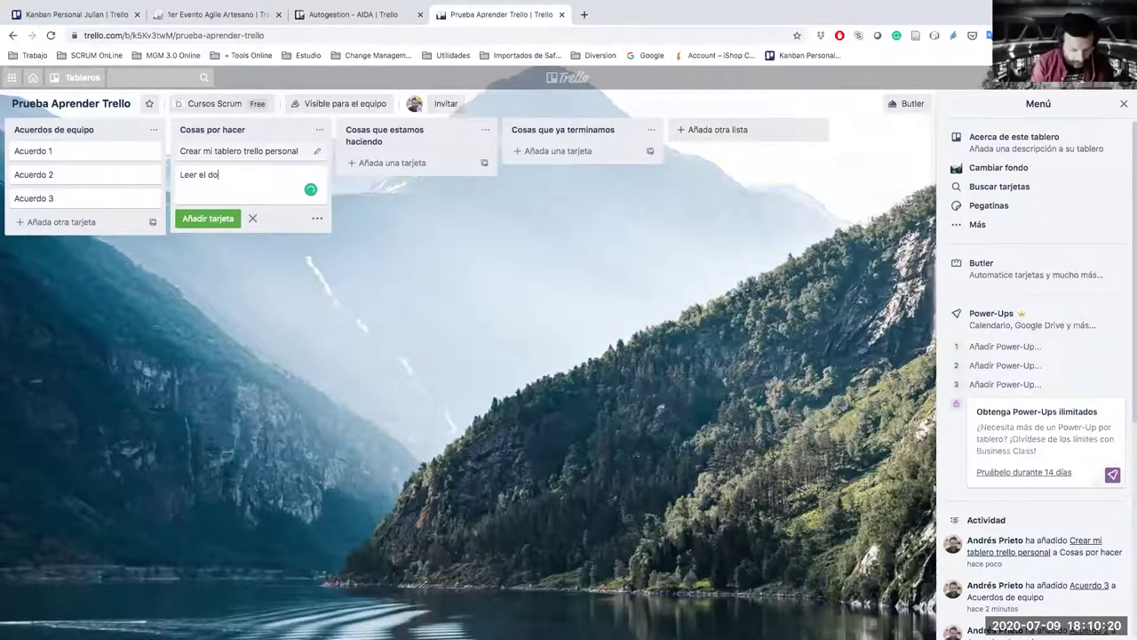
text(cumento re)
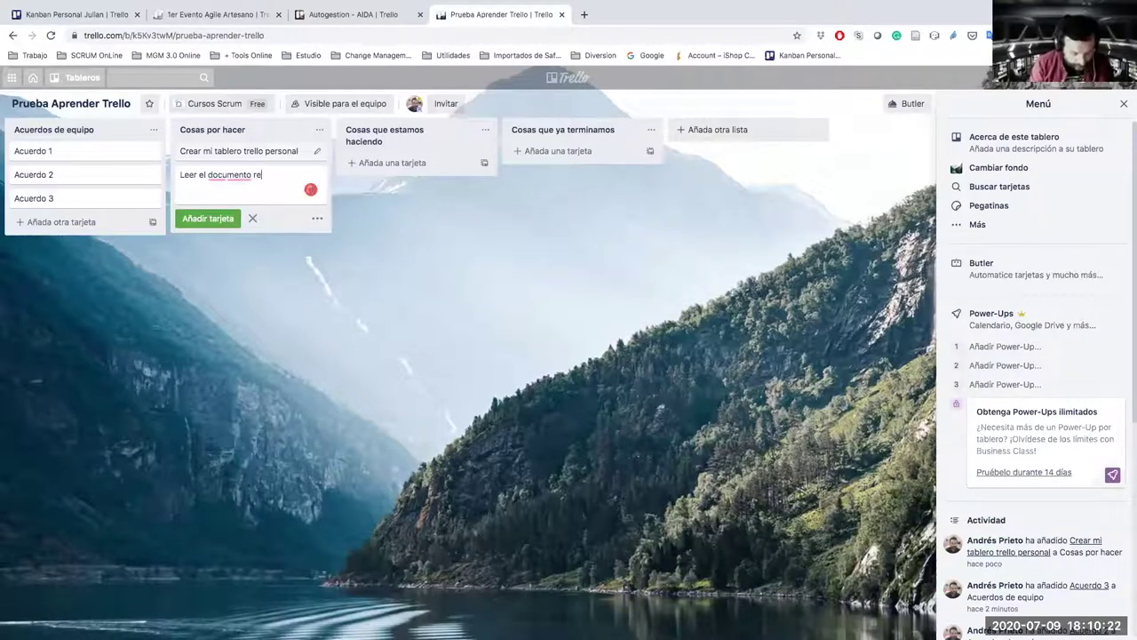
text(sumen de la sesión)
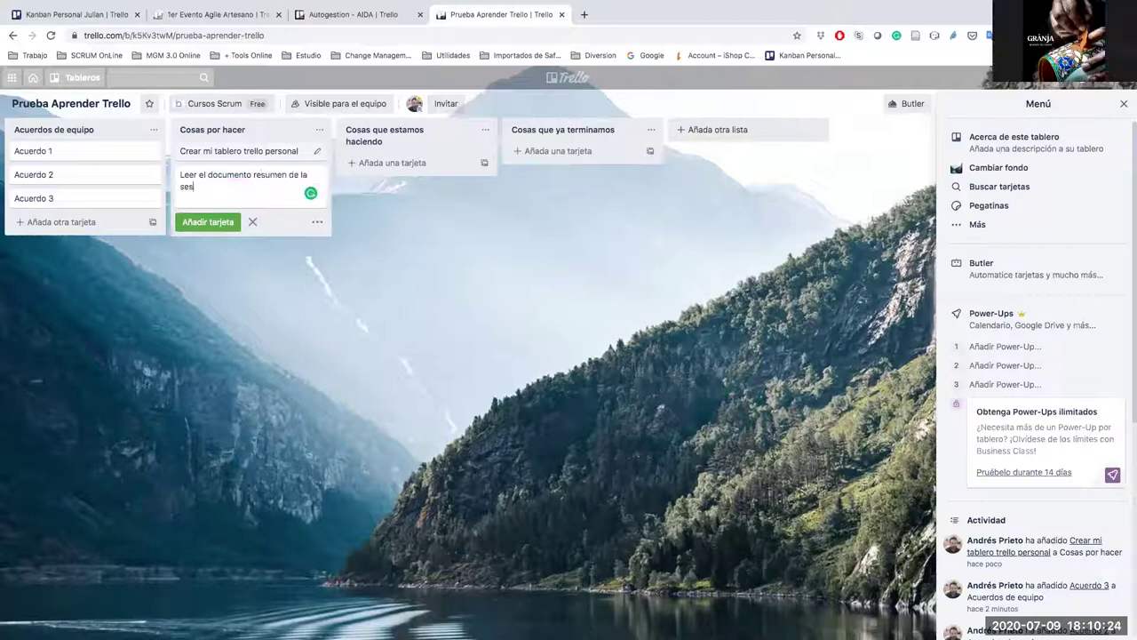
click(226, 223)
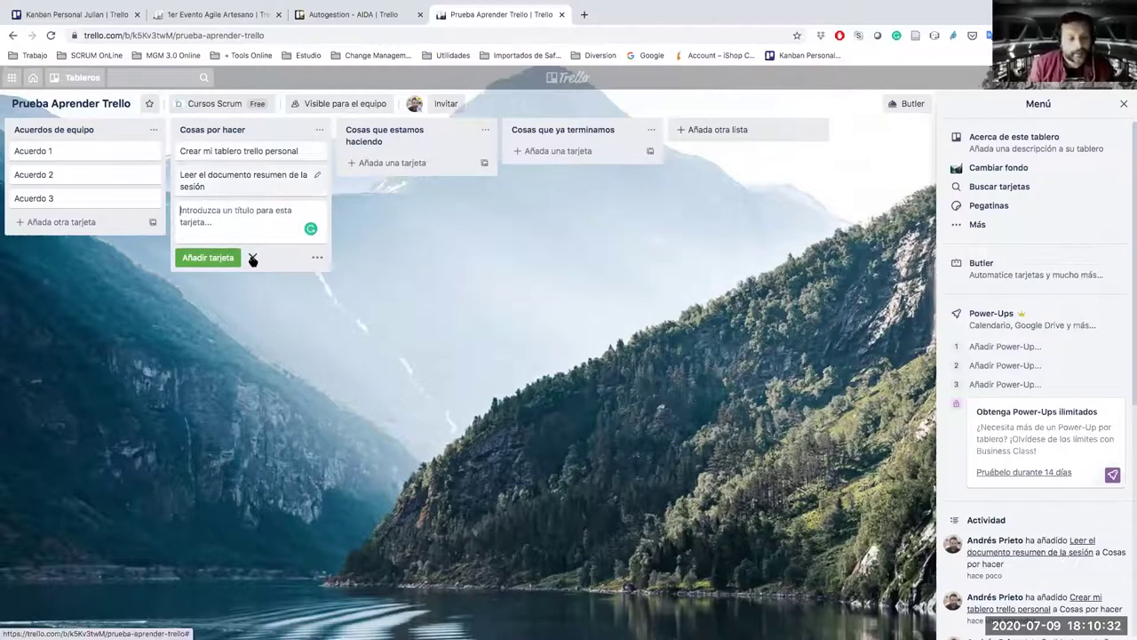
Add a third card titled "Compromiso XY" to the Cosas por hacer list and finish adding cards.
text(Compormis)
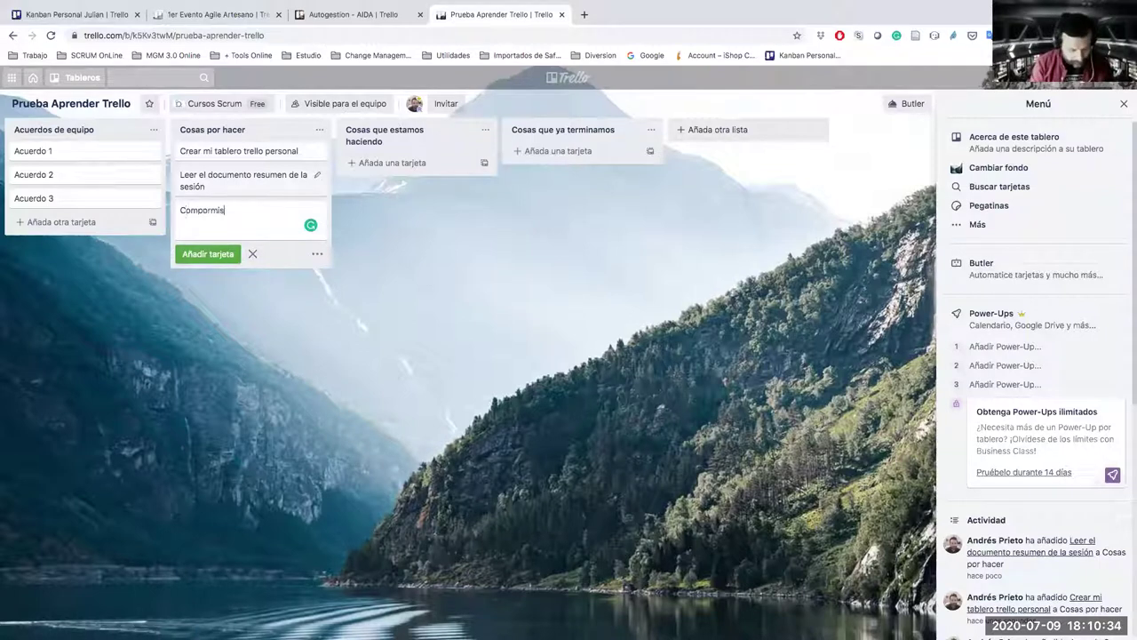
text(o X)
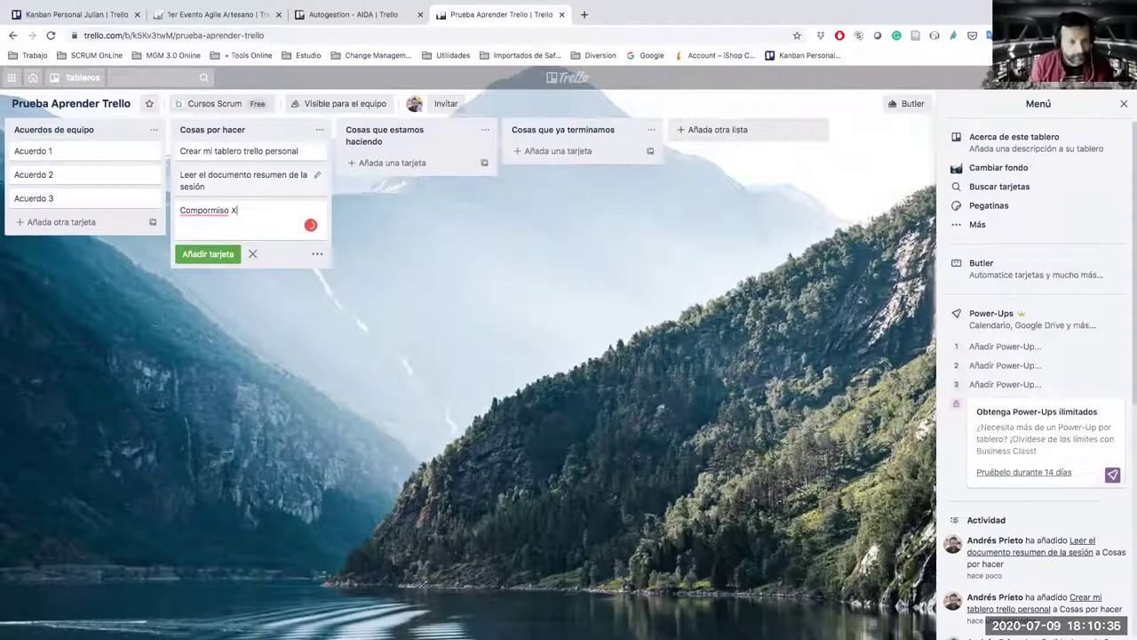
text(Y)
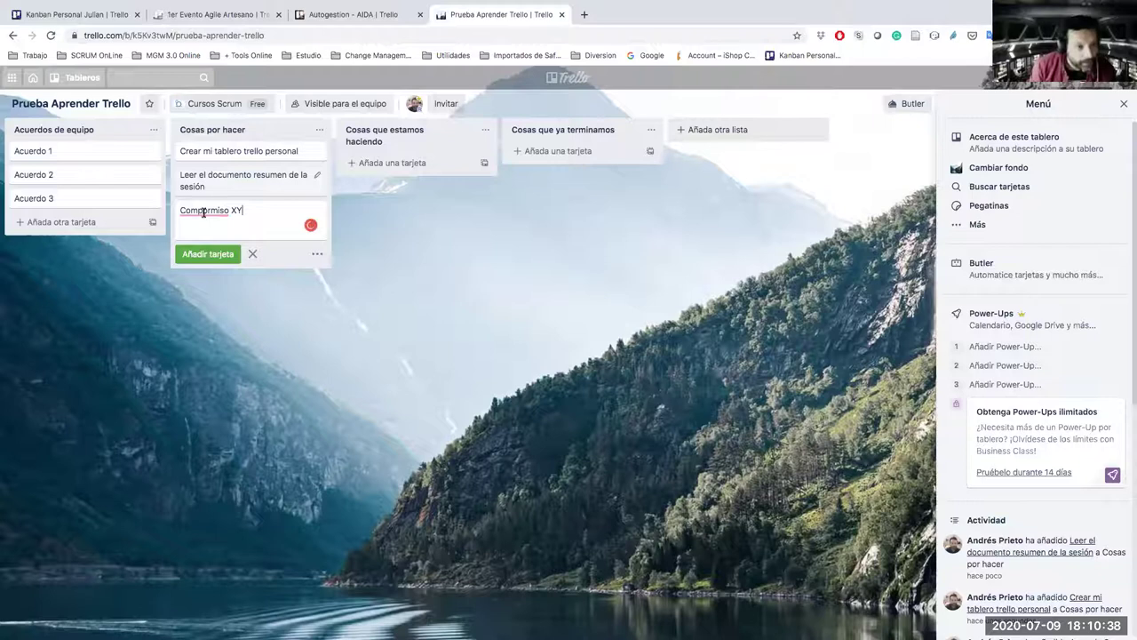
right_click(204, 213)
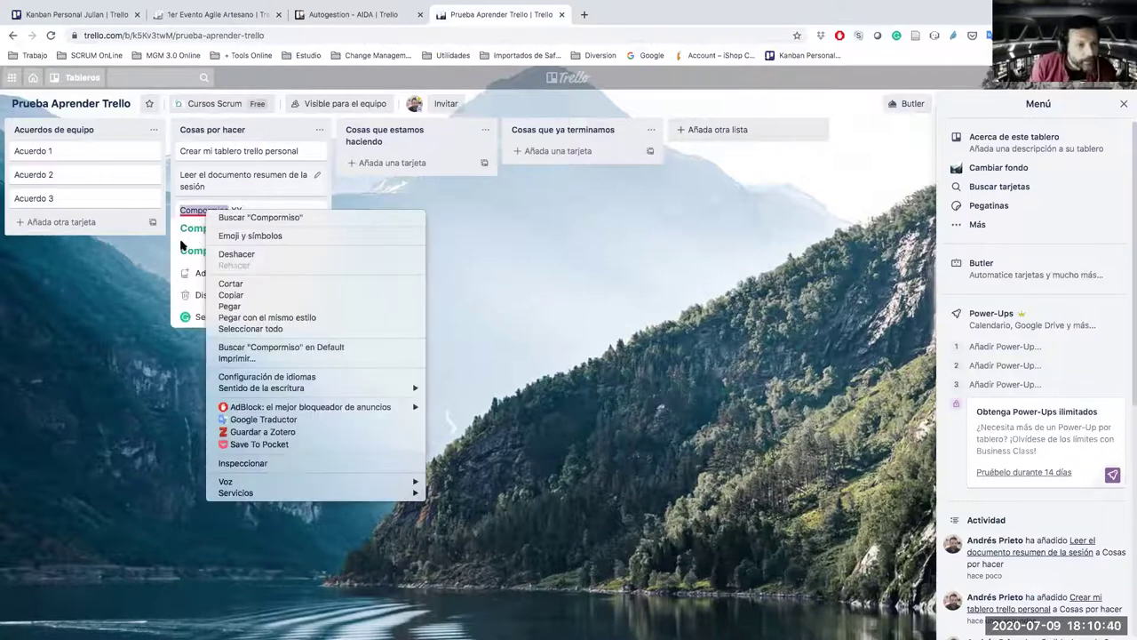
click(229, 208)
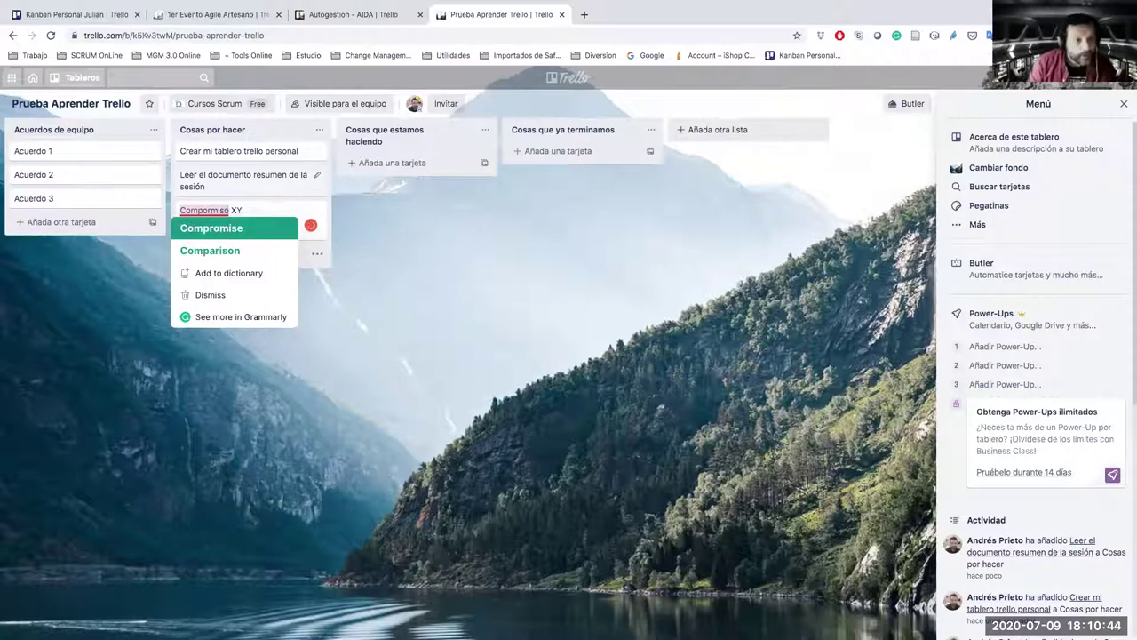
key(Delete)
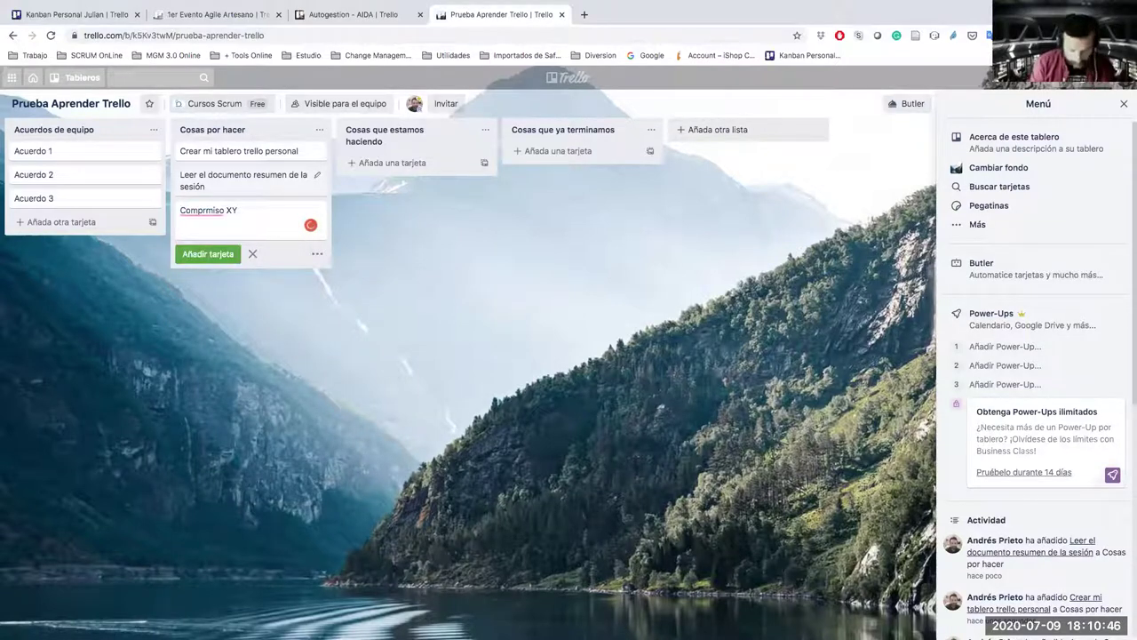
key(Right)
text(o)
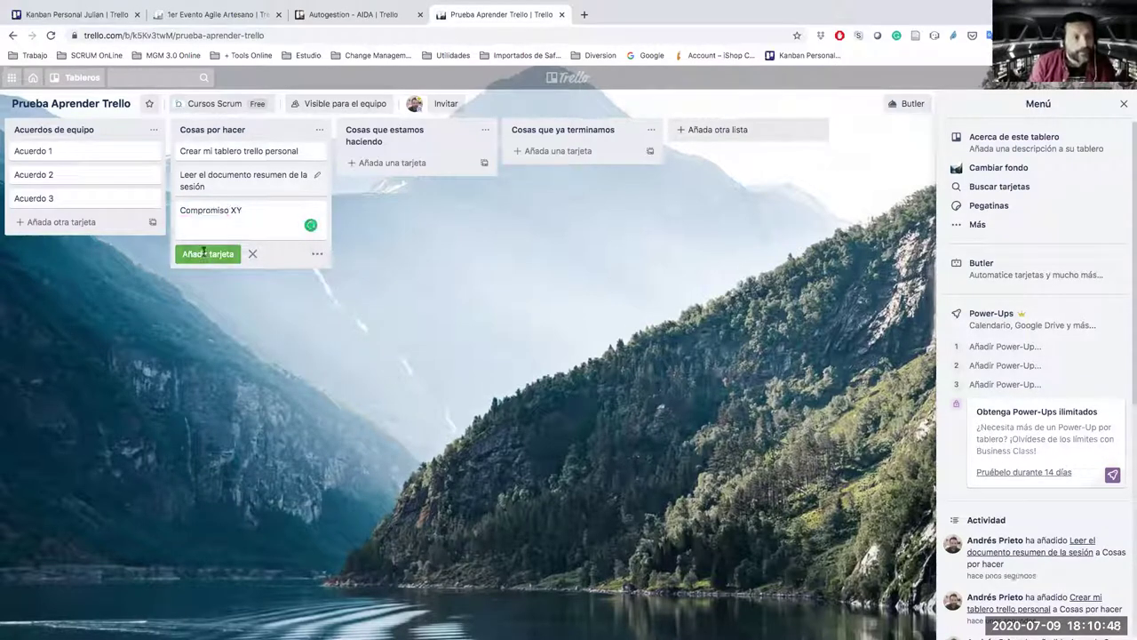
click(249, 290)
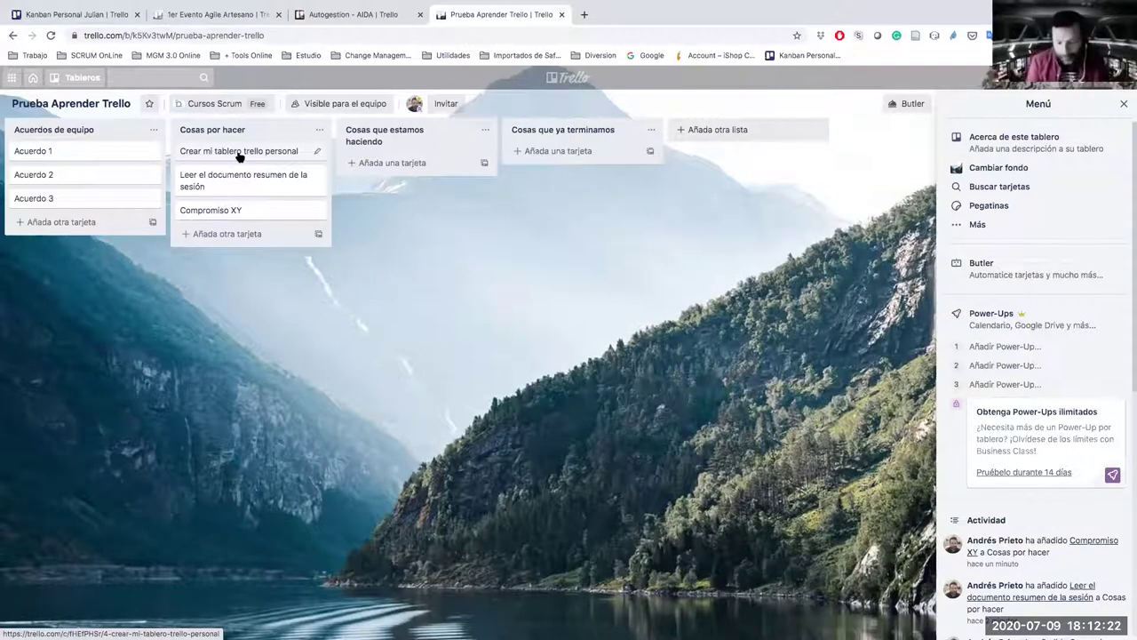
Move the card "Crear mi tablero trello personal" to Cosas que estamos haciendo and back to the head of Cosas por hacer.
drag(237, 153, 426, 135)
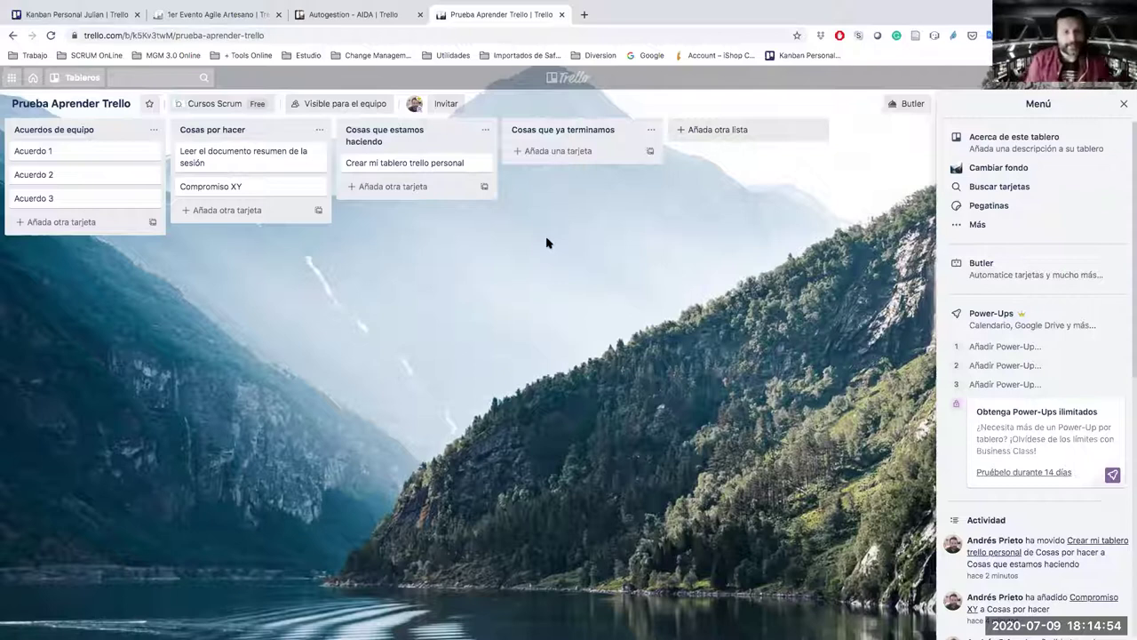
drag(395, 164, 306, 224)
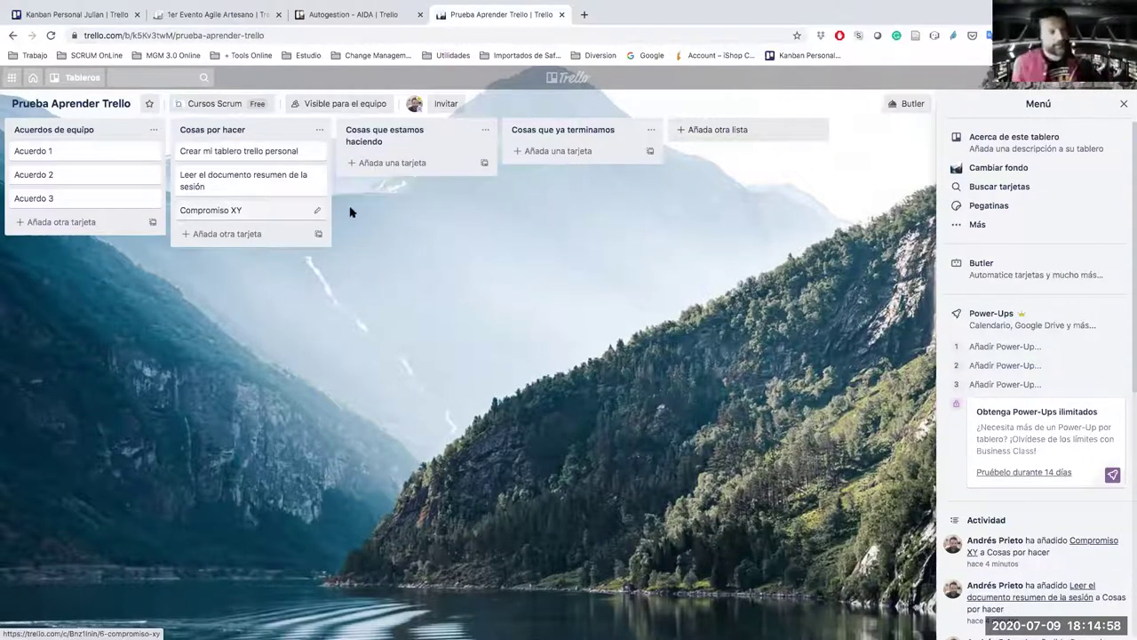
Save the description "Este ejercicio servirá para practicar el aprendizaje de trello" on the card "Crear mi tablero trello personal".
click(244, 155)
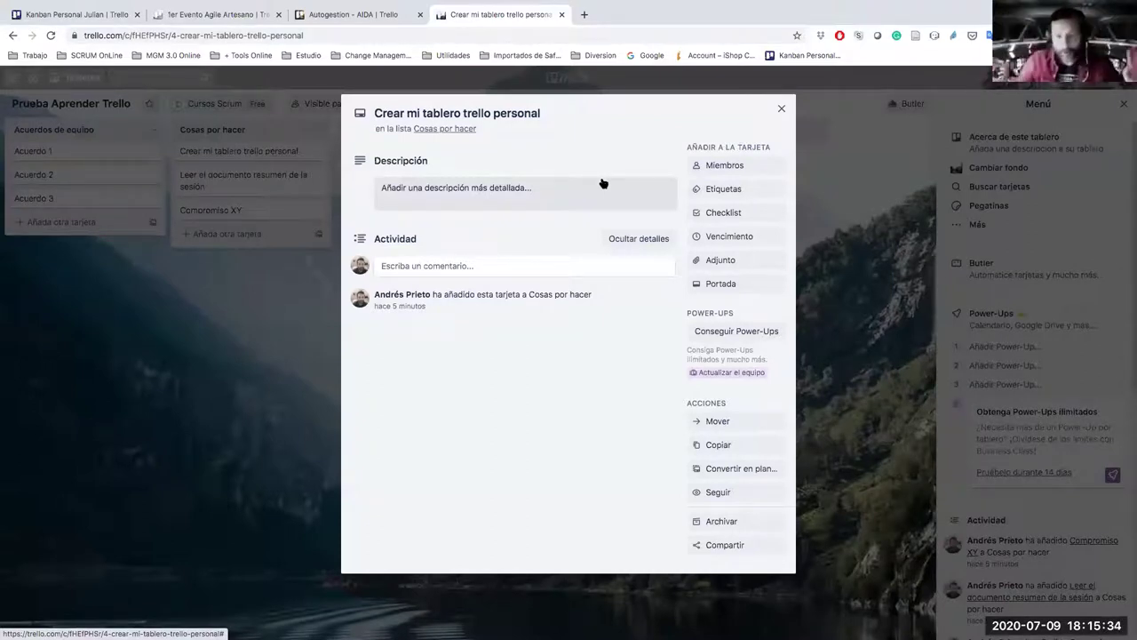
click(414, 195)
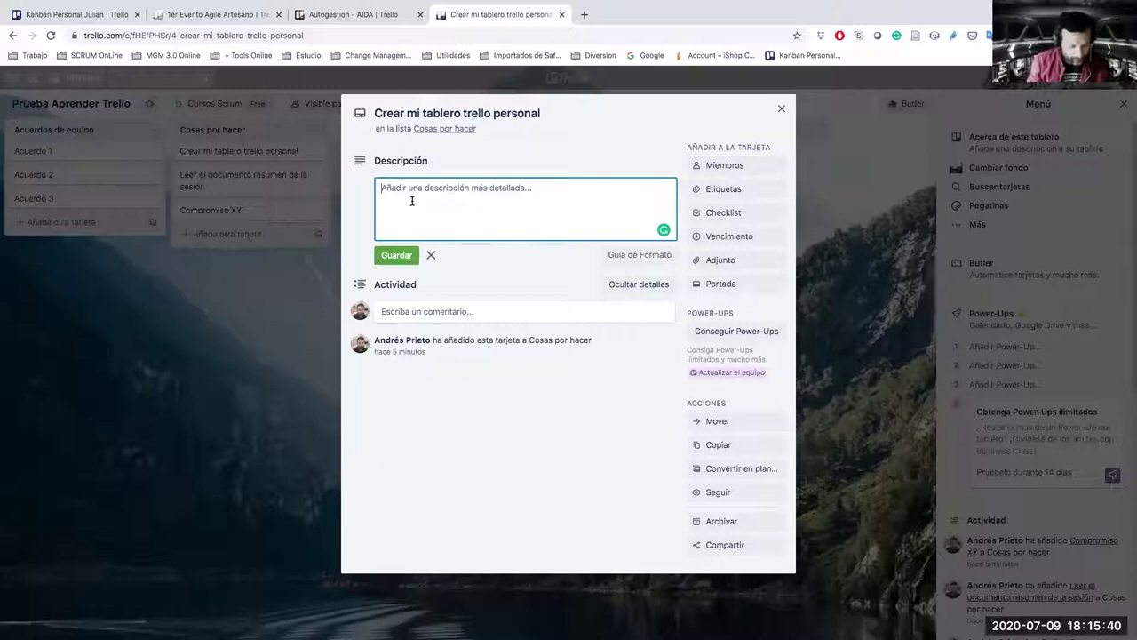
text(Este ejercicio servira para p)
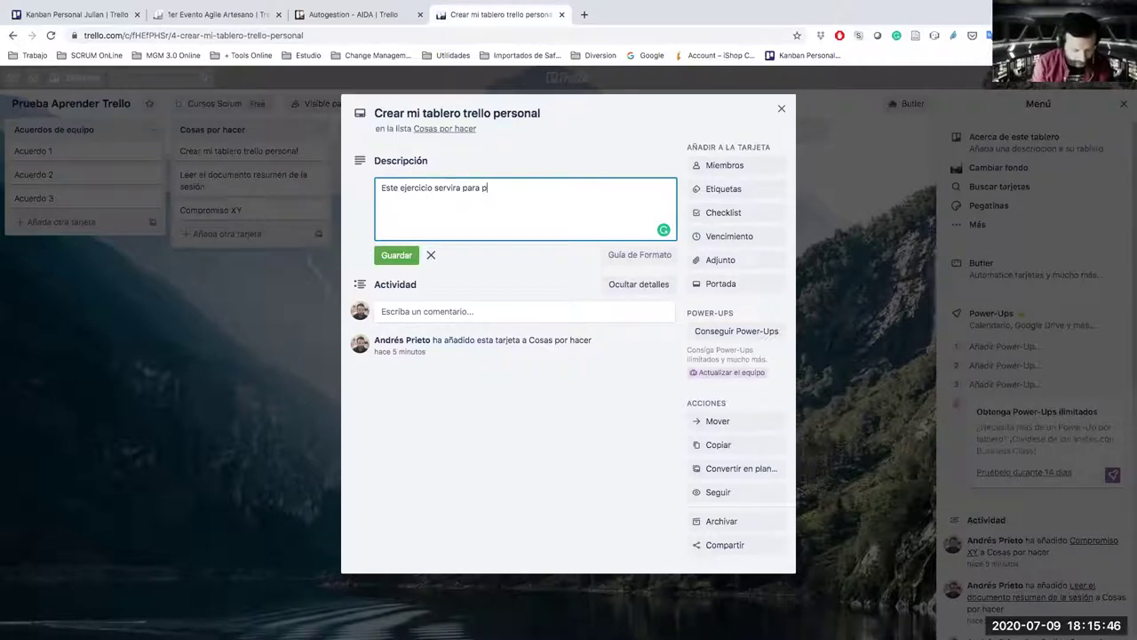
text(rac)
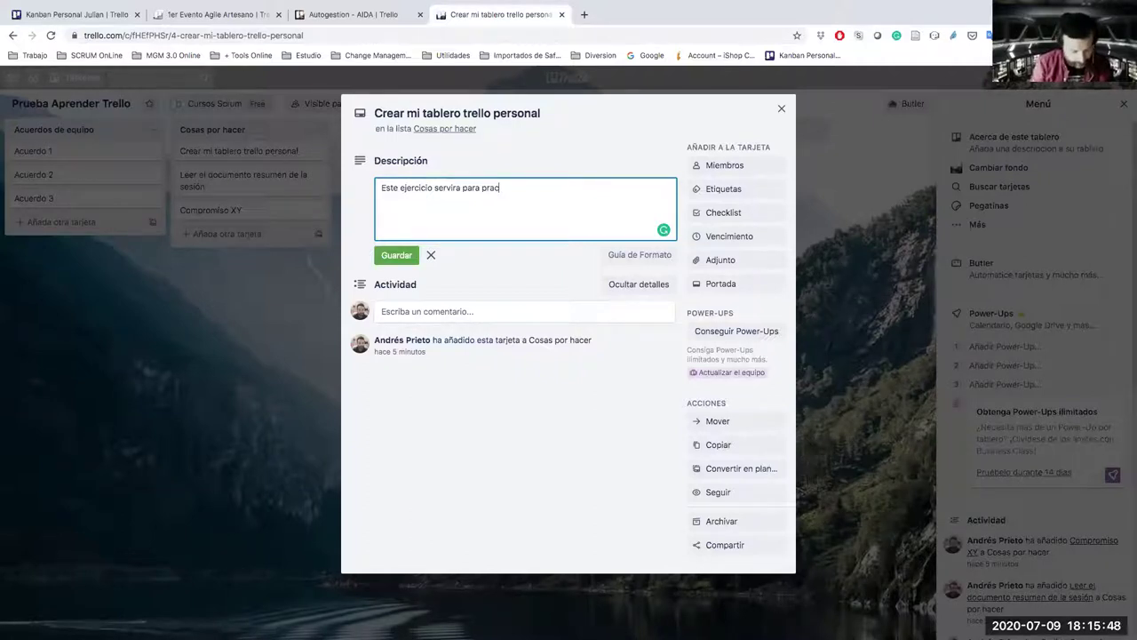
text(ticar el ap)
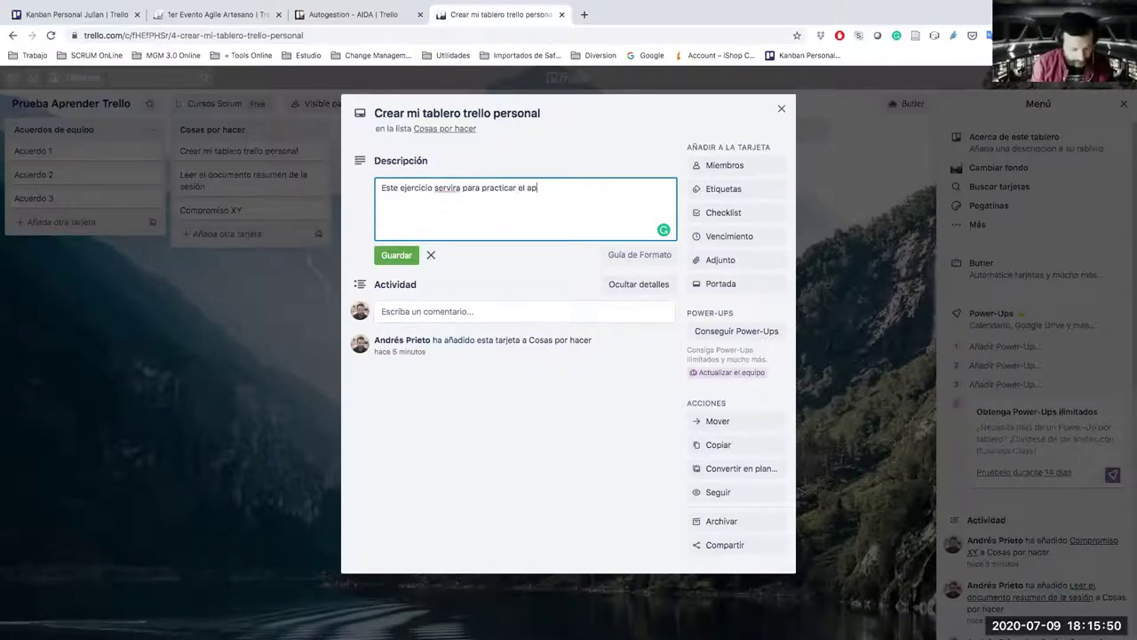
text(rendizaje de trello)
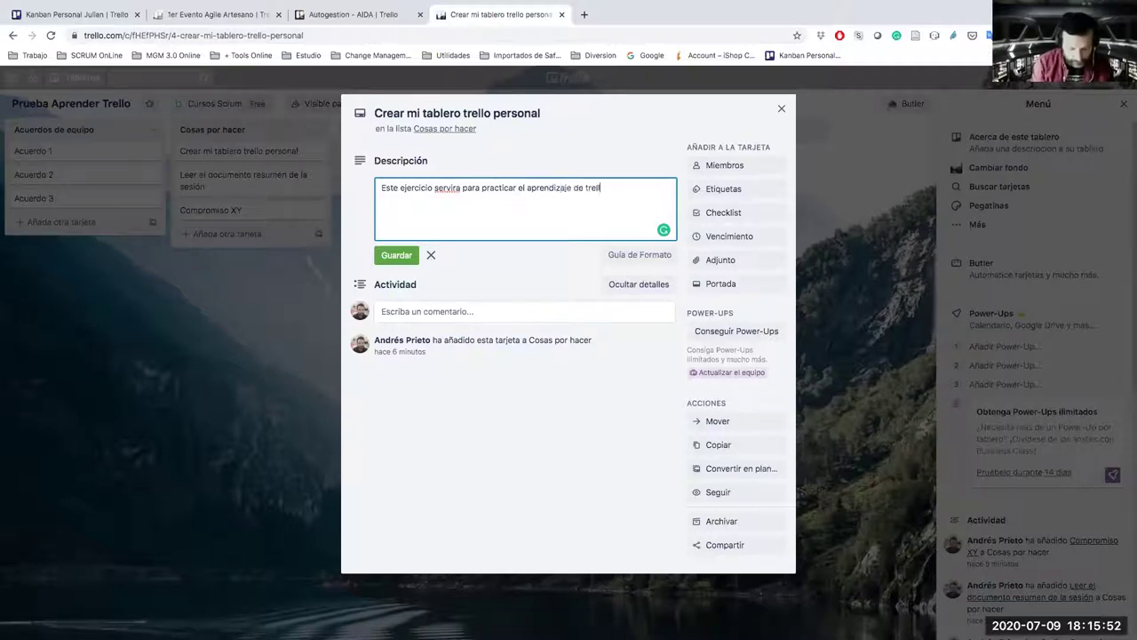
click(461, 187)
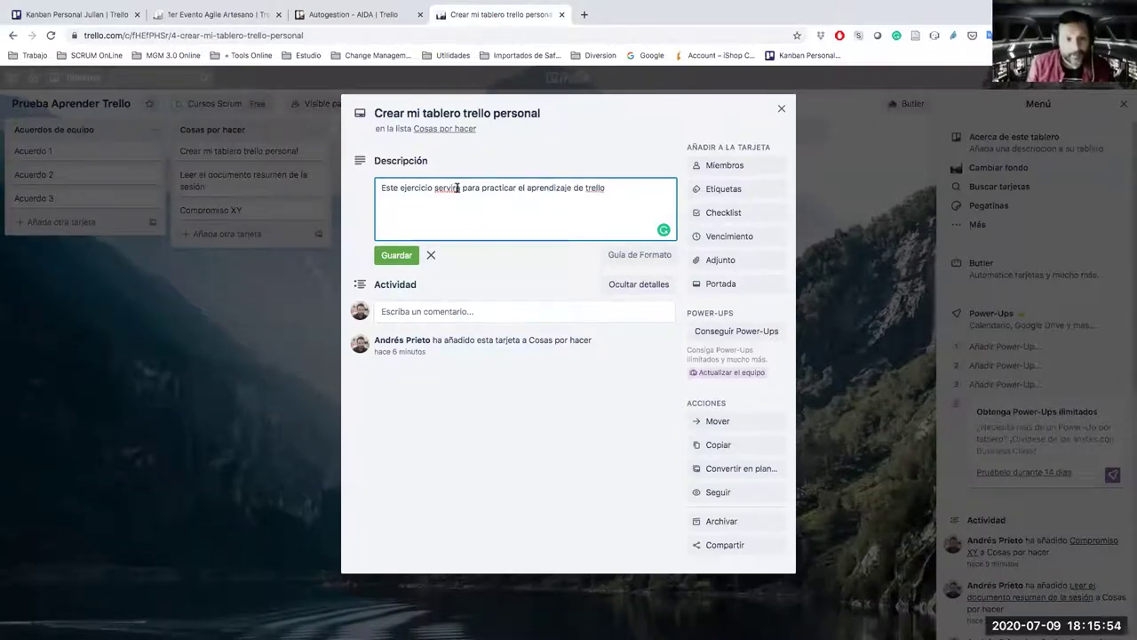
key(BackSpace)
text(á)
click(396, 257)
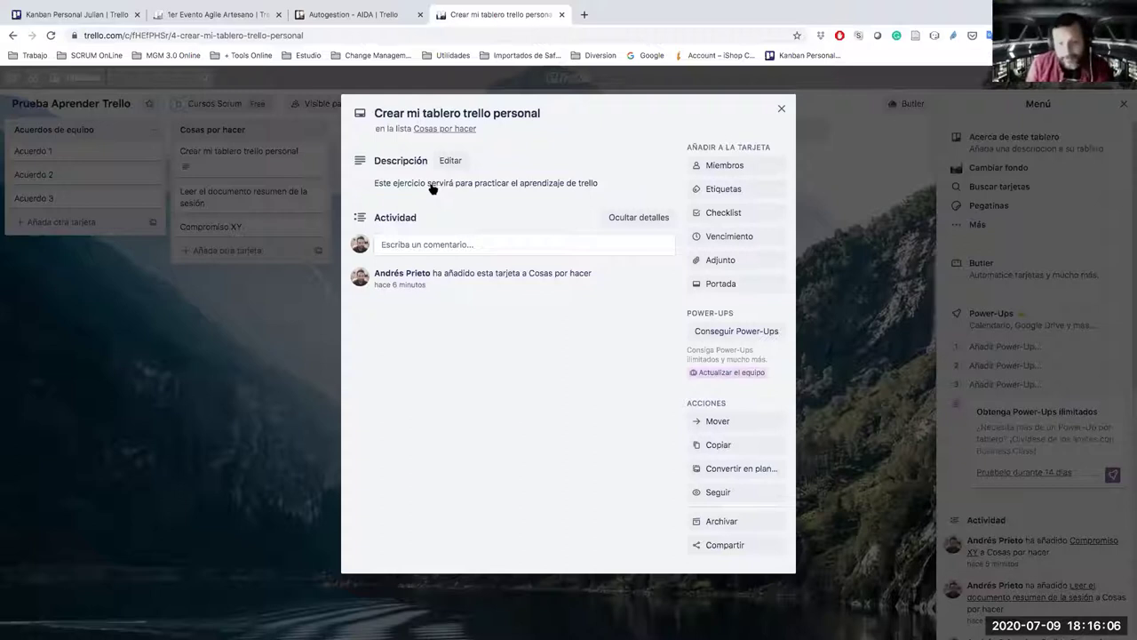
Assign the only listed board member to the card "Crear mi tablero trello personal" and return to the board.
click(725, 169)
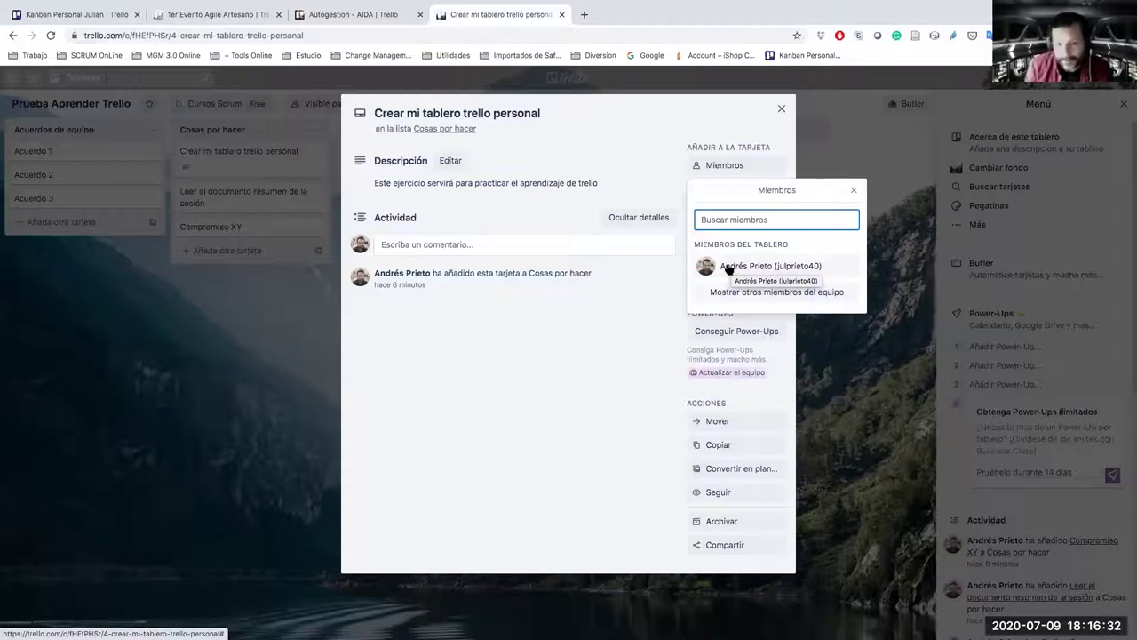
click(728, 266)
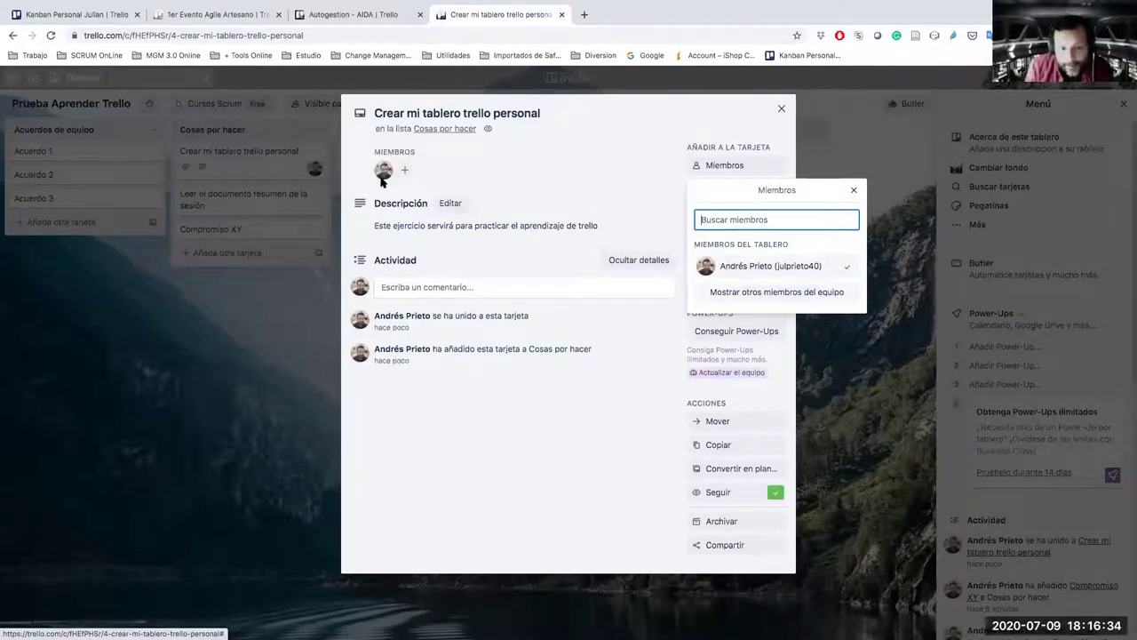
key(Escape)
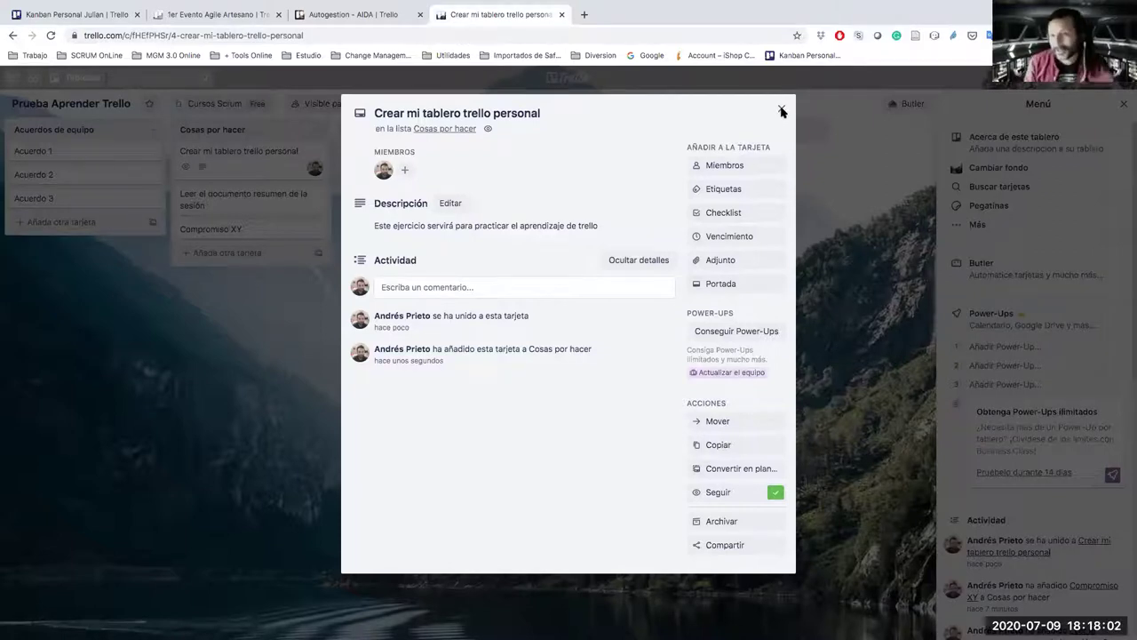
click(781, 109)
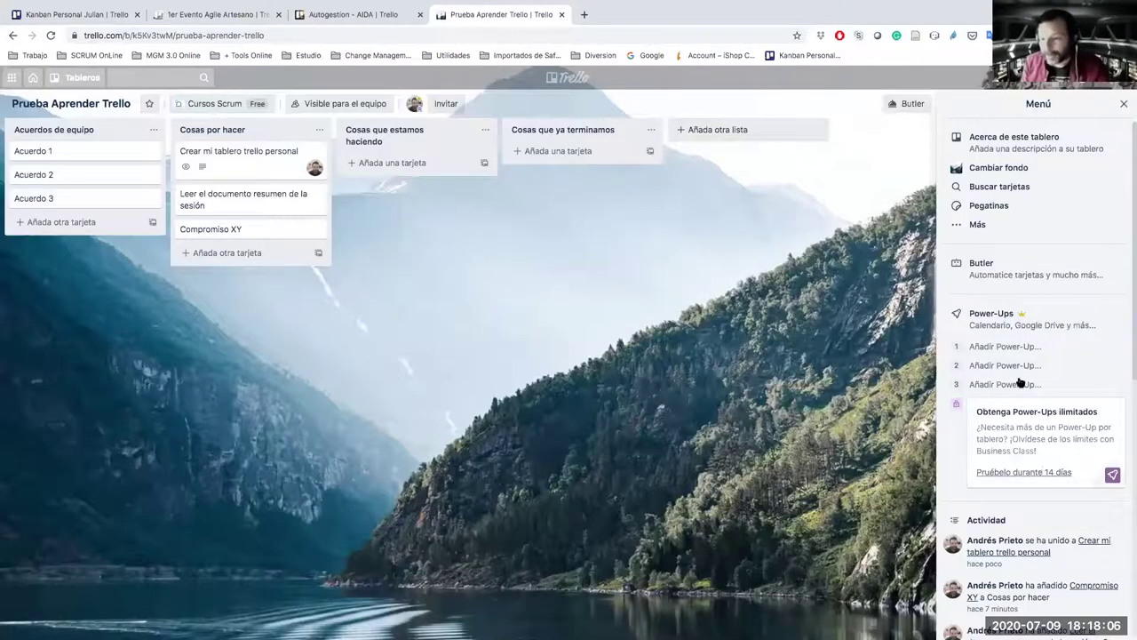
Review the board's activity history in the board menu.
scroll(1022, 383, down, 3)
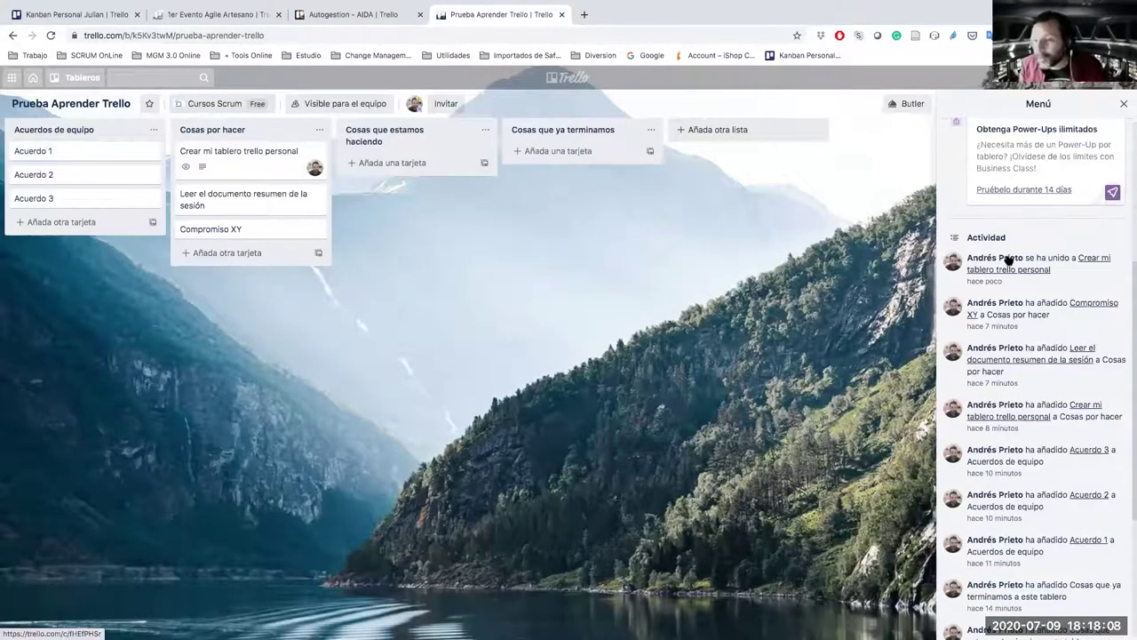
scroll(1057, 271, down, 1)
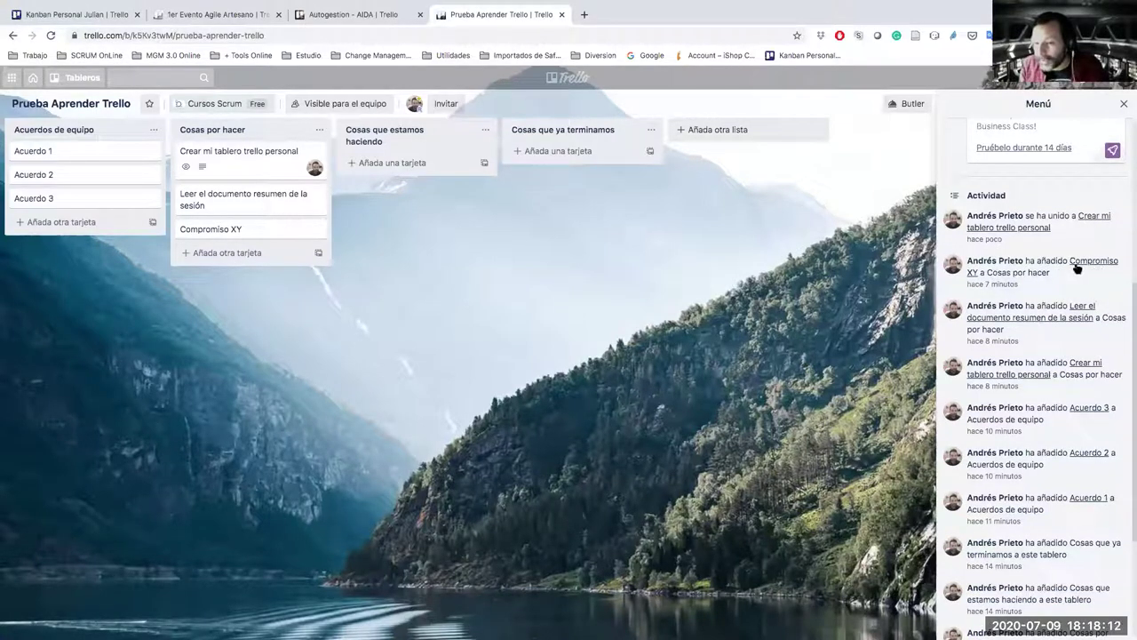
scroll(996, 293, down, 1)
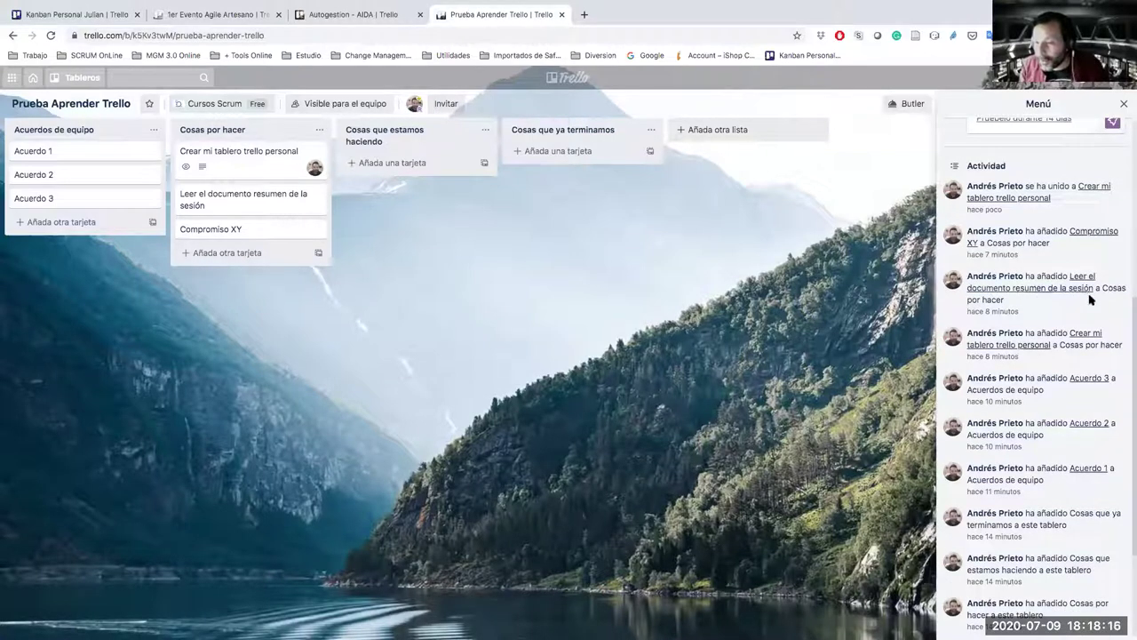
scroll(1079, 298, down, 1)
scroll(1048, 321, down, 3)
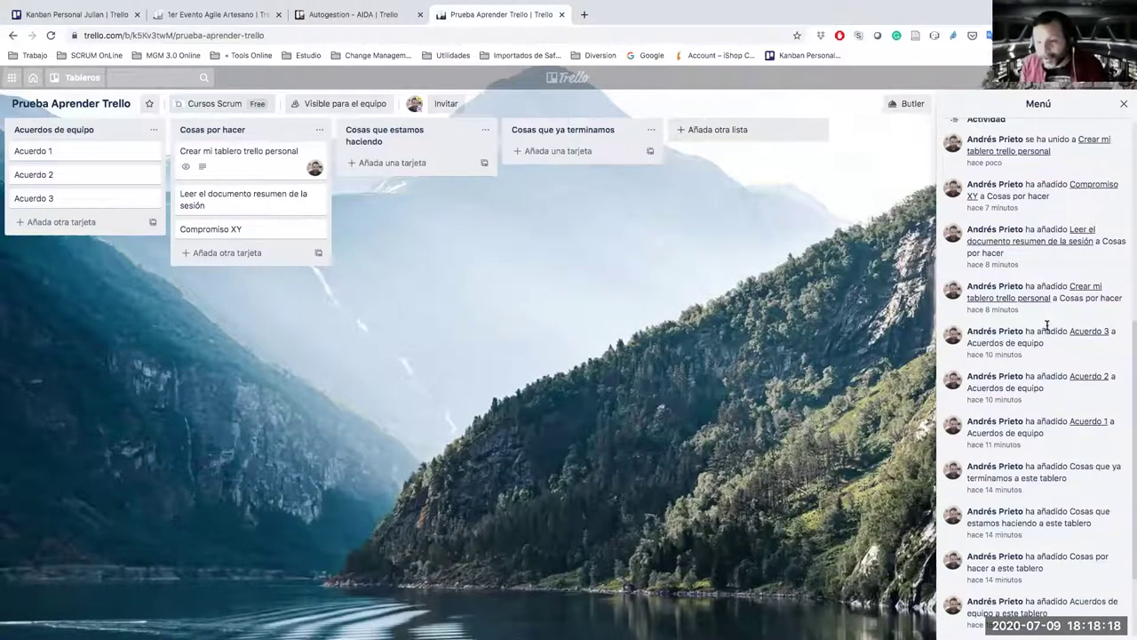
scroll(1048, 327, up, 10)
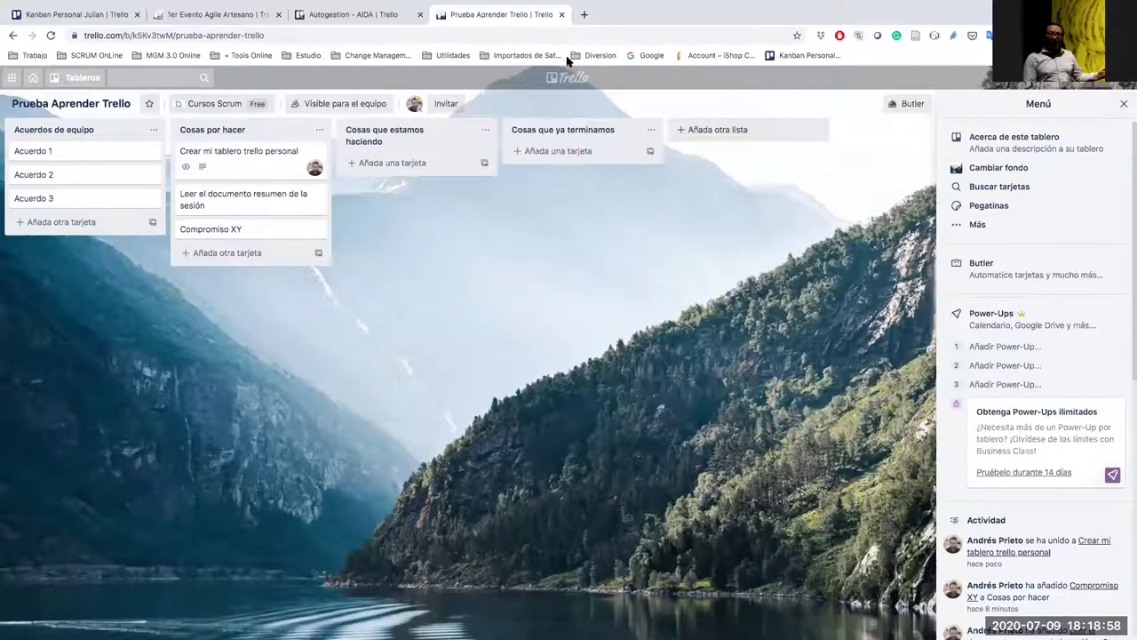
Apply the green label to the card "Crear mi tablero trello personal" and name that label "Legales".
click(236, 155)
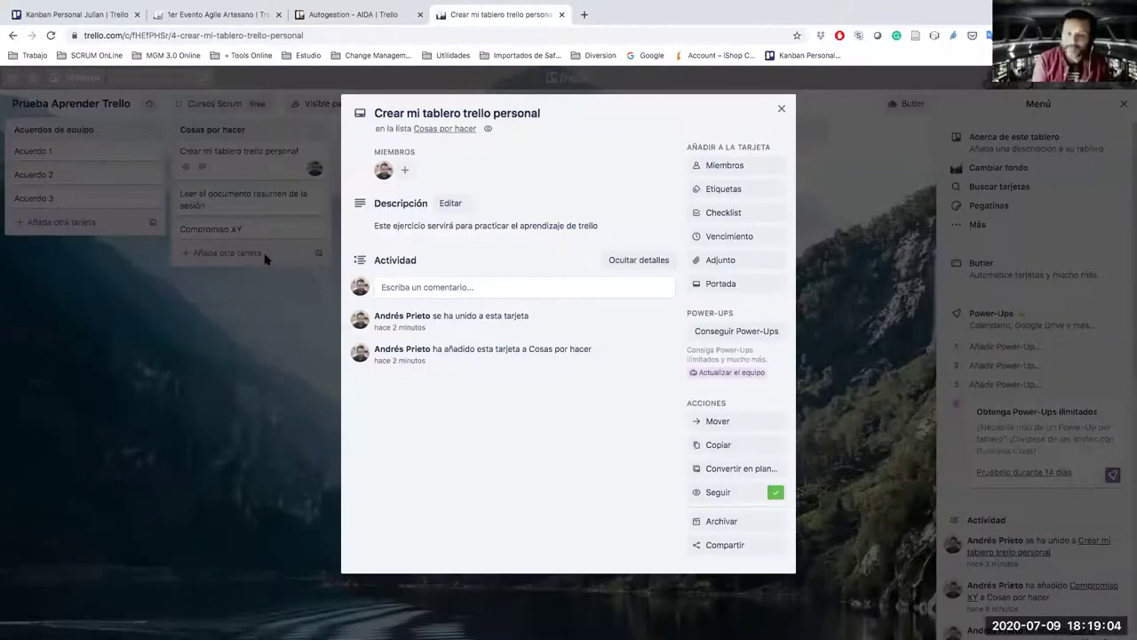
click(727, 190)
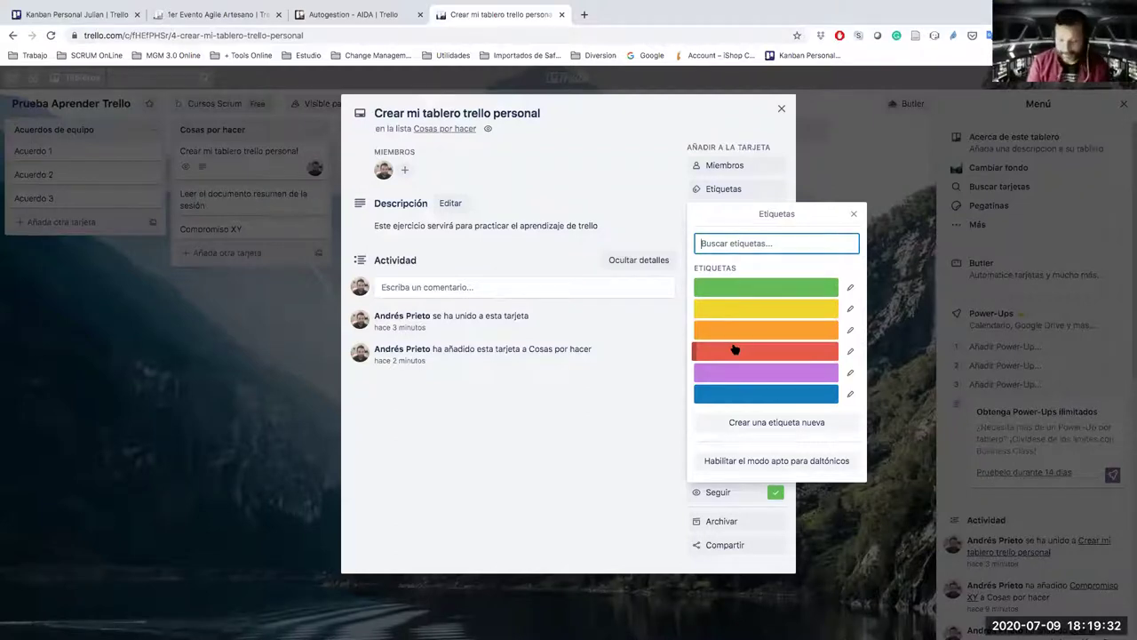
click(710, 298)
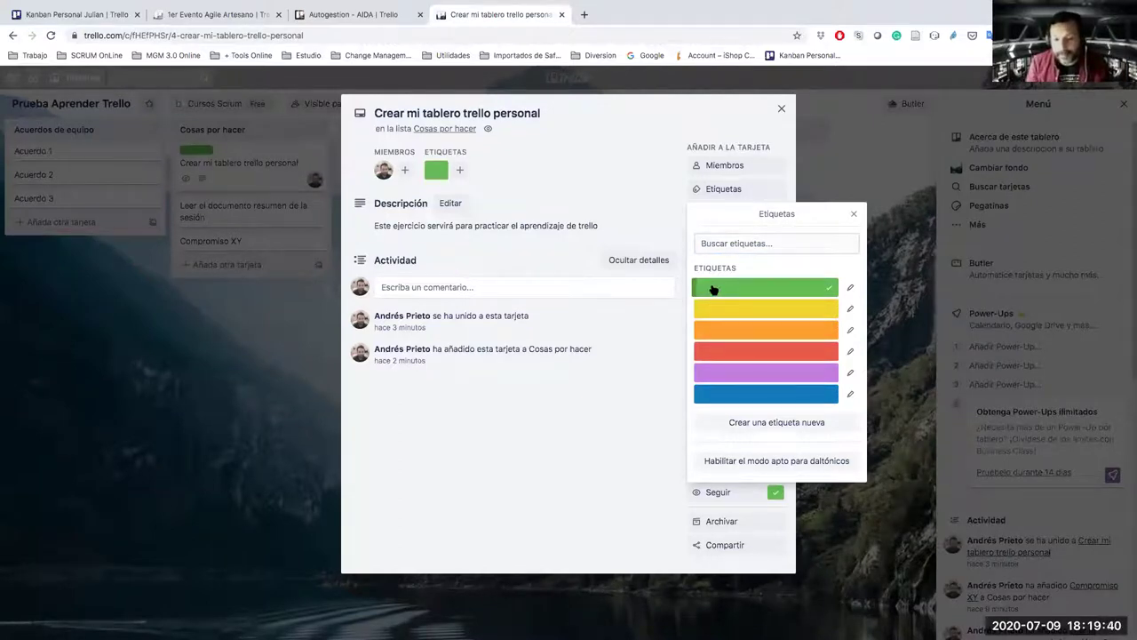
click(850, 288)
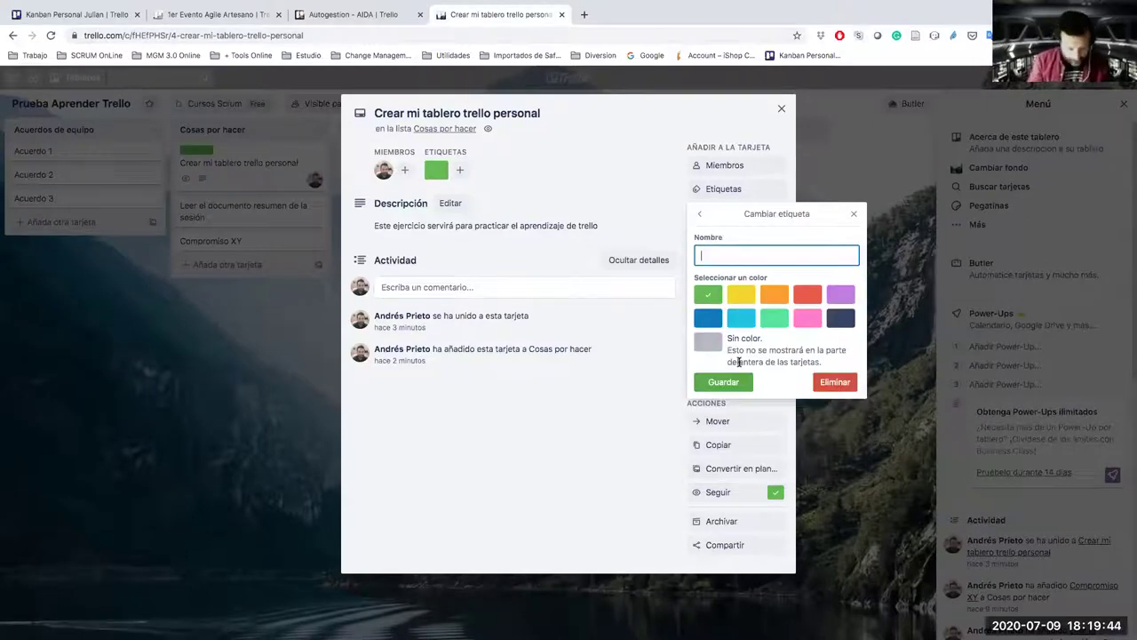
text(Legales)
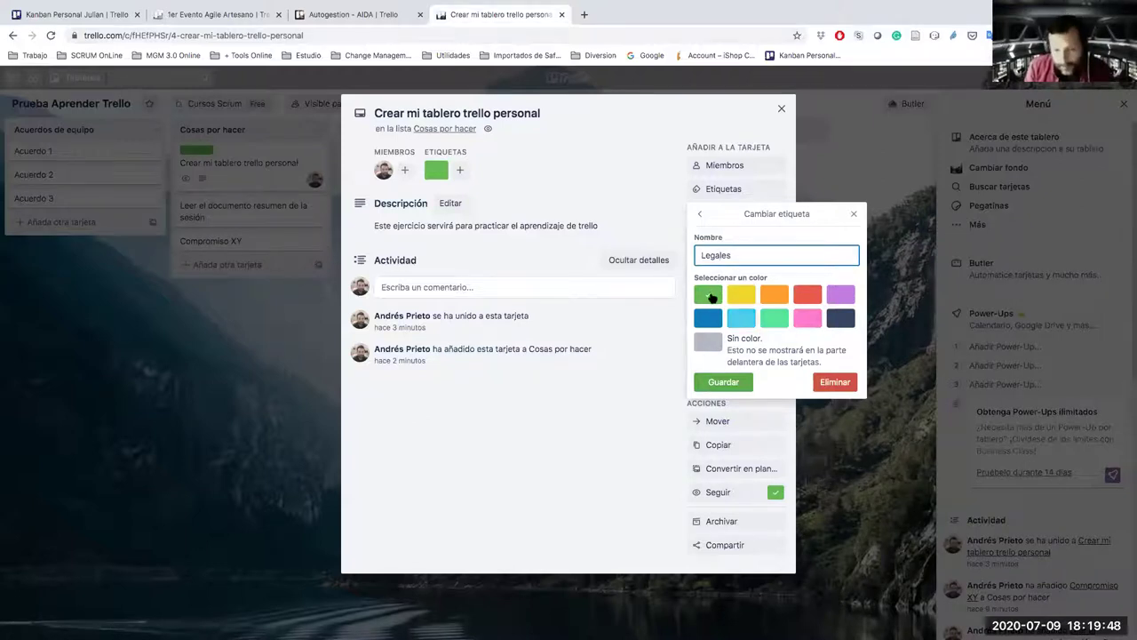
click(732, 382)
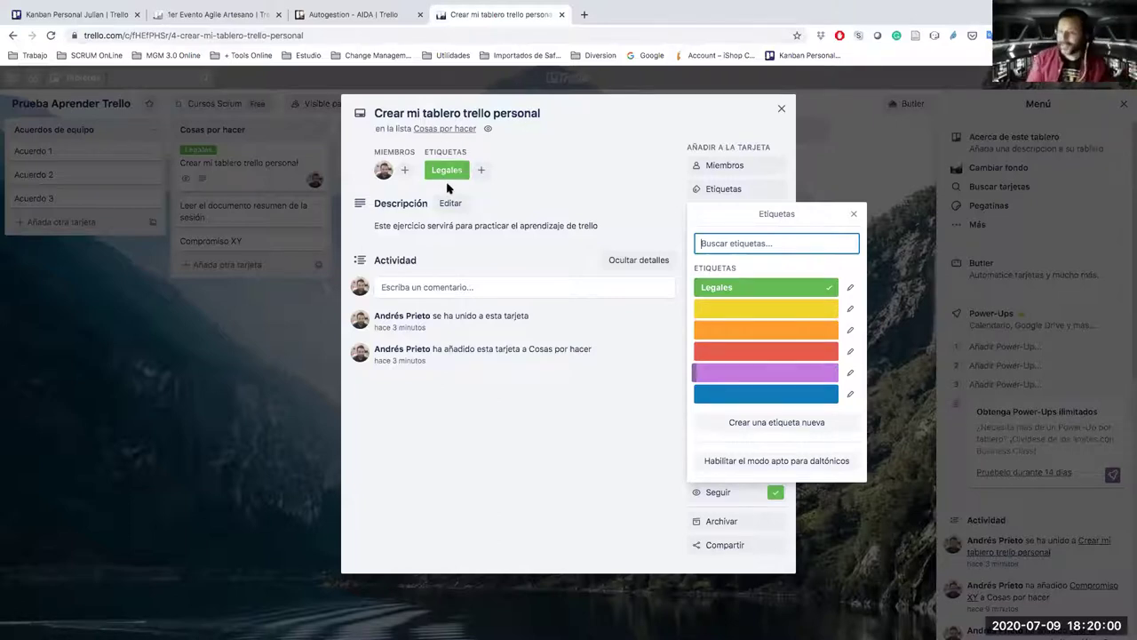
Name the yellow label "Comerciales" and return to the board.
click(851, 310)
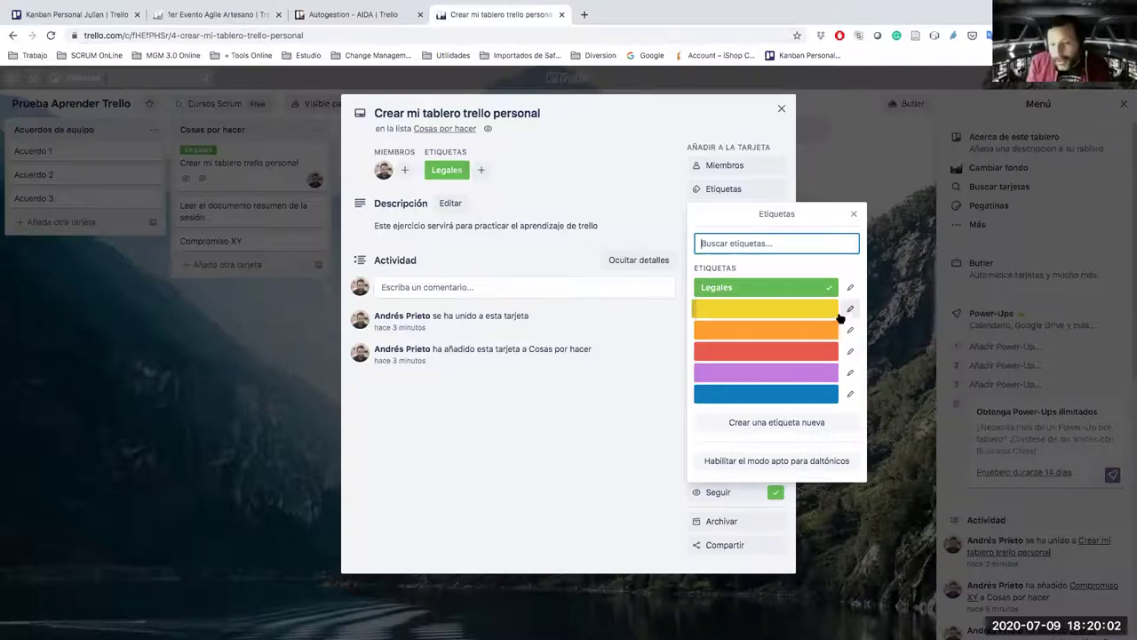
text(Comer)
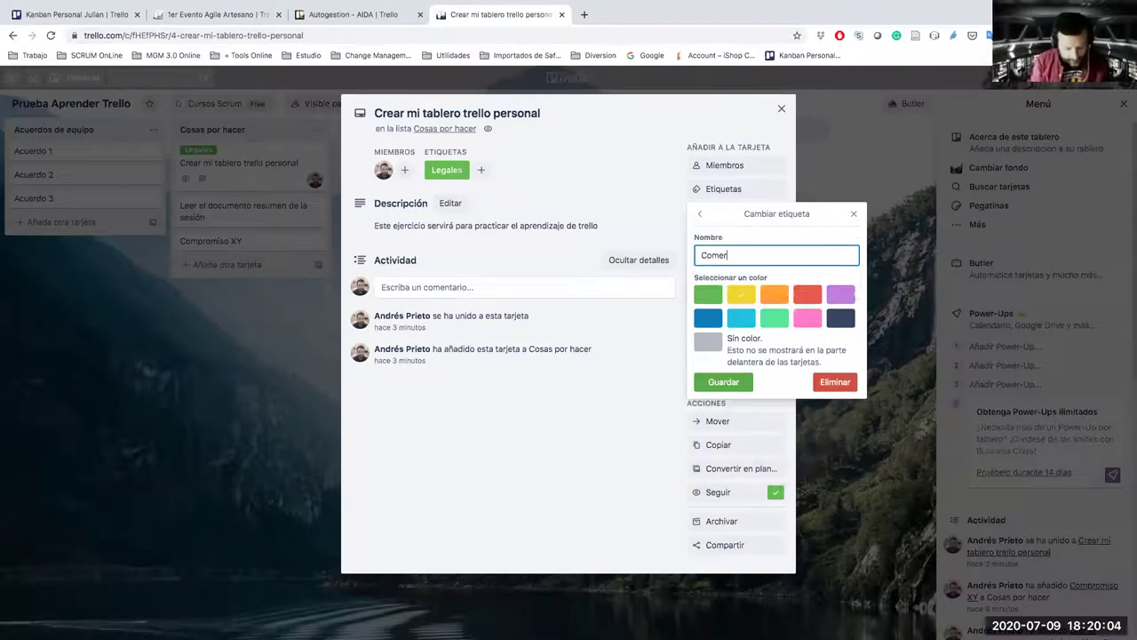
text(ciales)
click(722, 381)
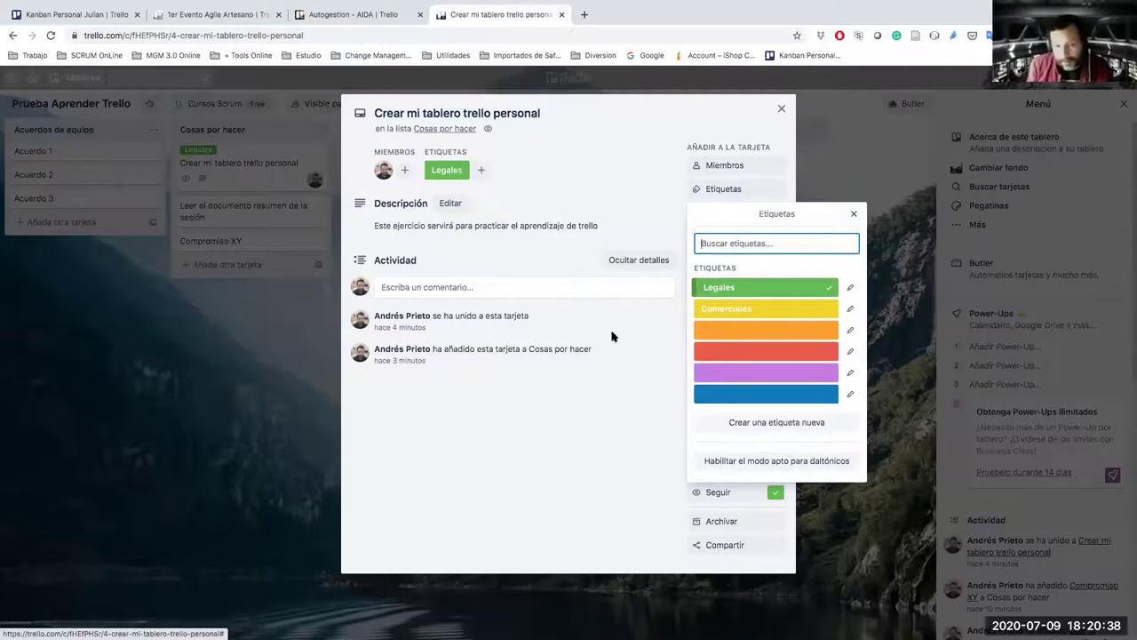
click(437, 177)
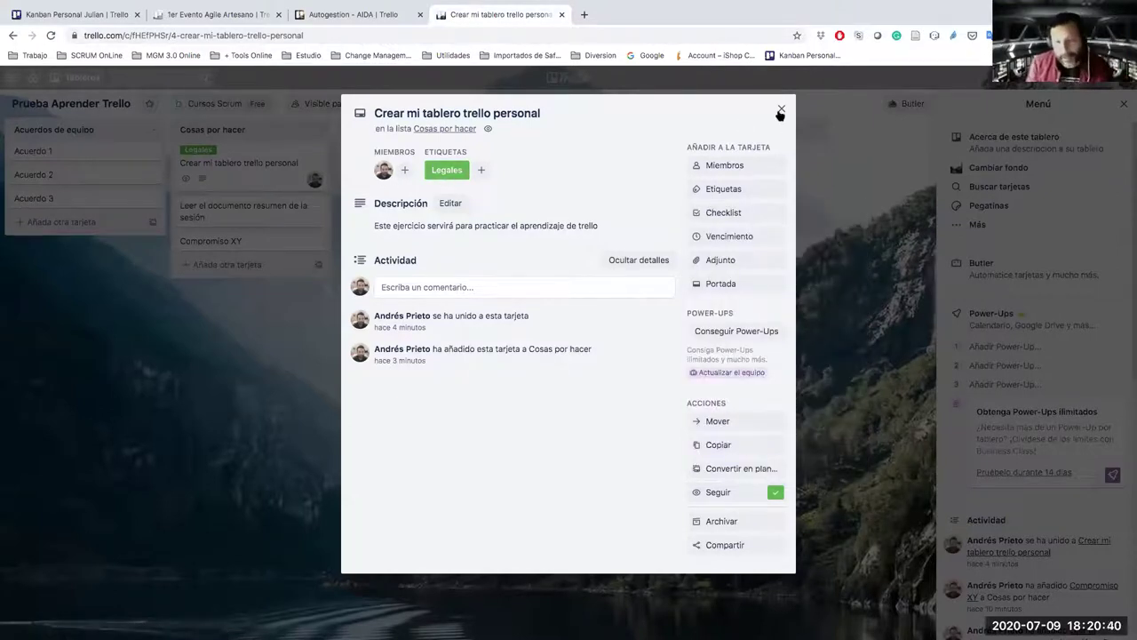
click(210, 285)
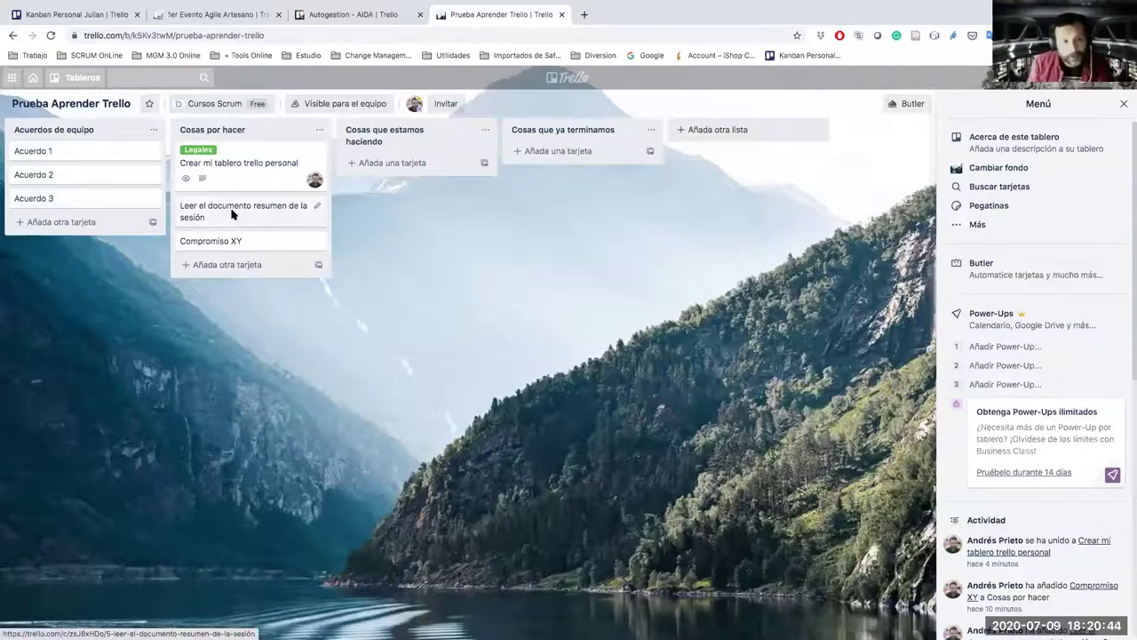
Apply the Comerciales label to the card "Leer el documento resumen de la sesión" and close the card.
click(232, 215)
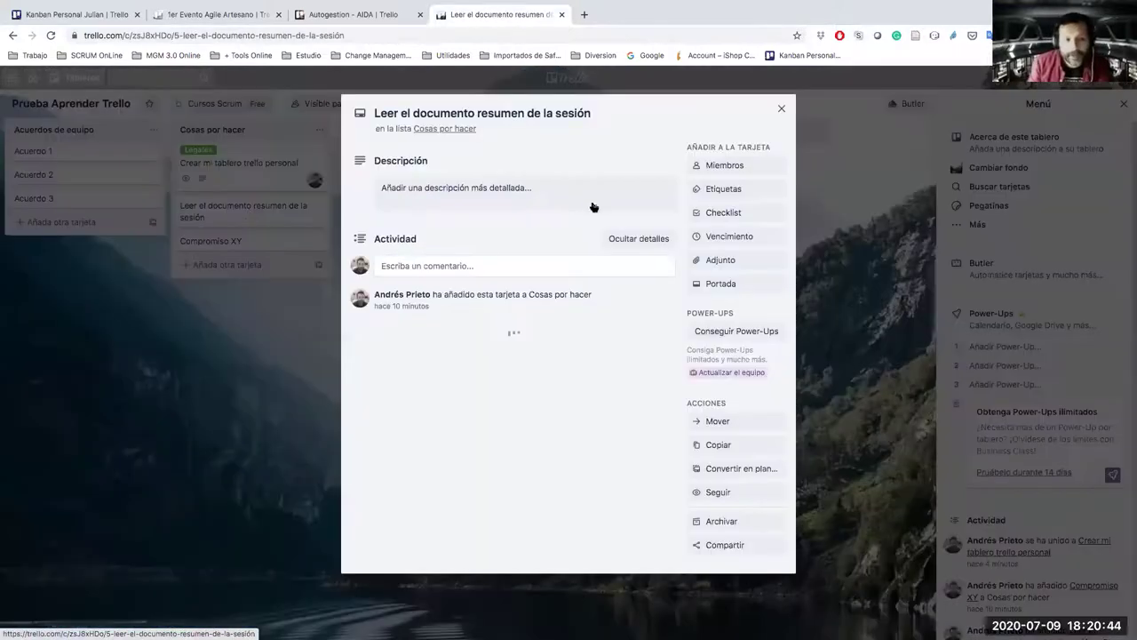
click(726, 190)
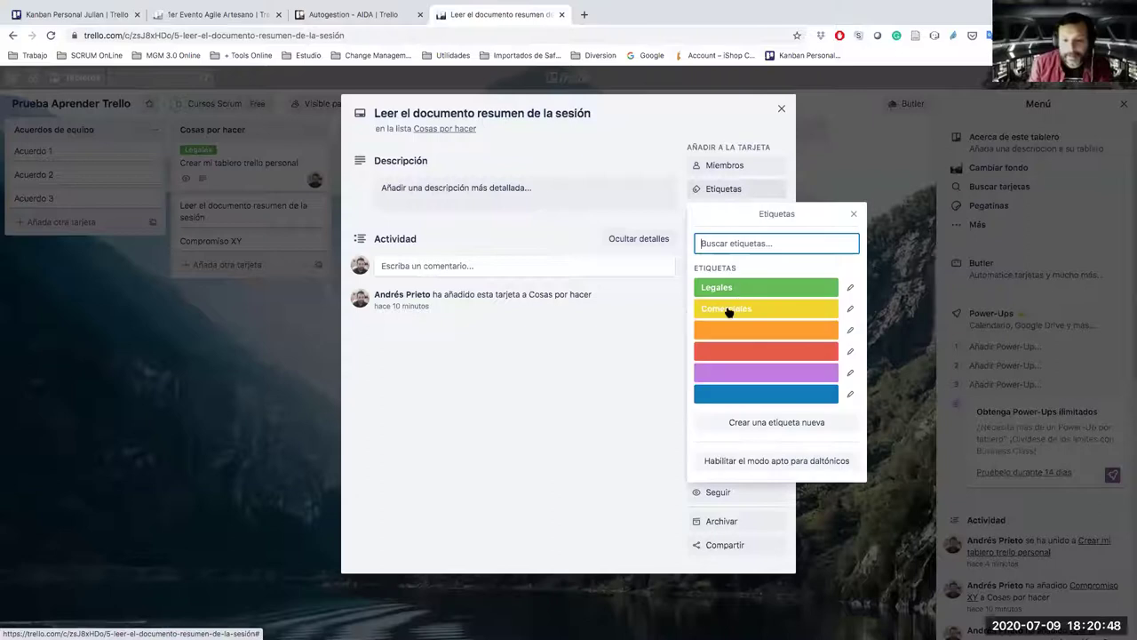
click(728, 310)
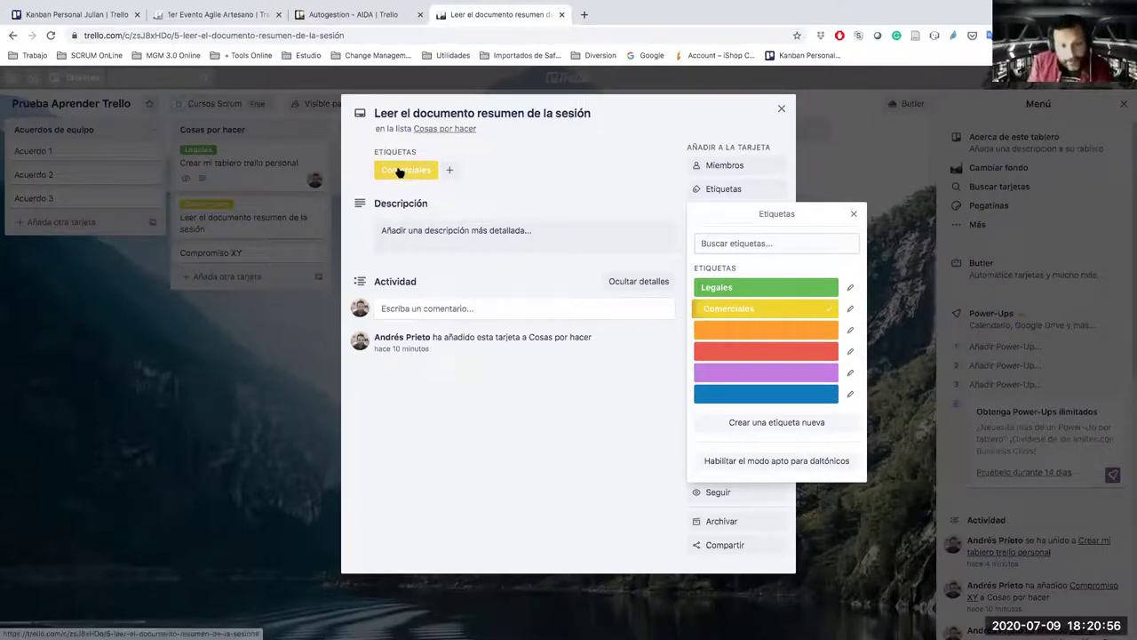
click(788, 124)
click(201, 182)
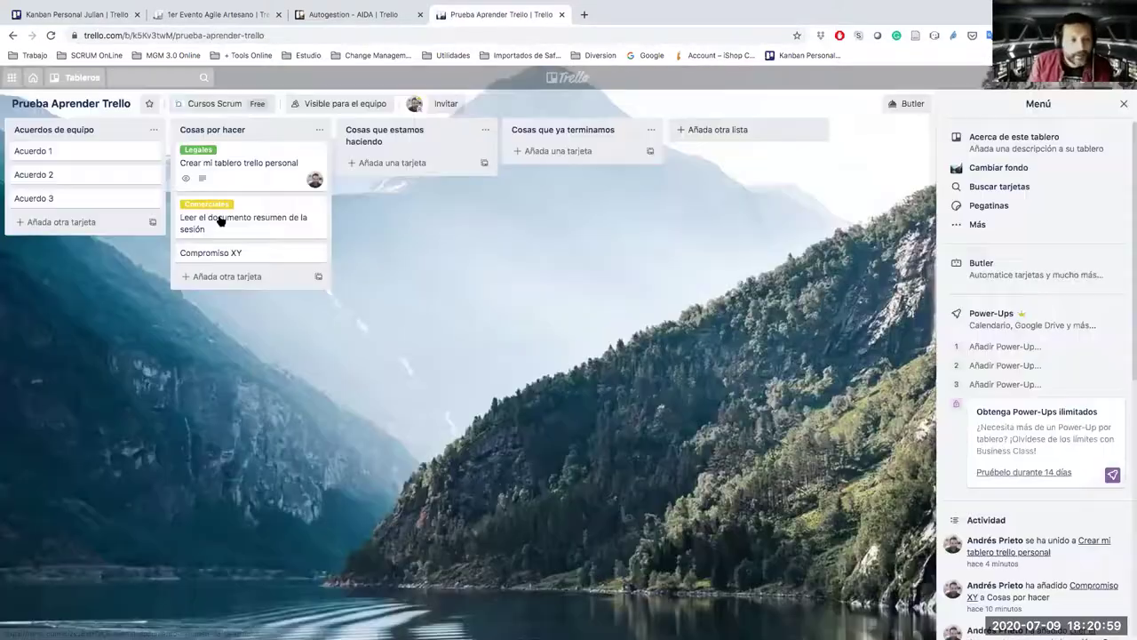
Apply the Legales label to the card "Compromiso XY" and return to the board.
click(259, 256)
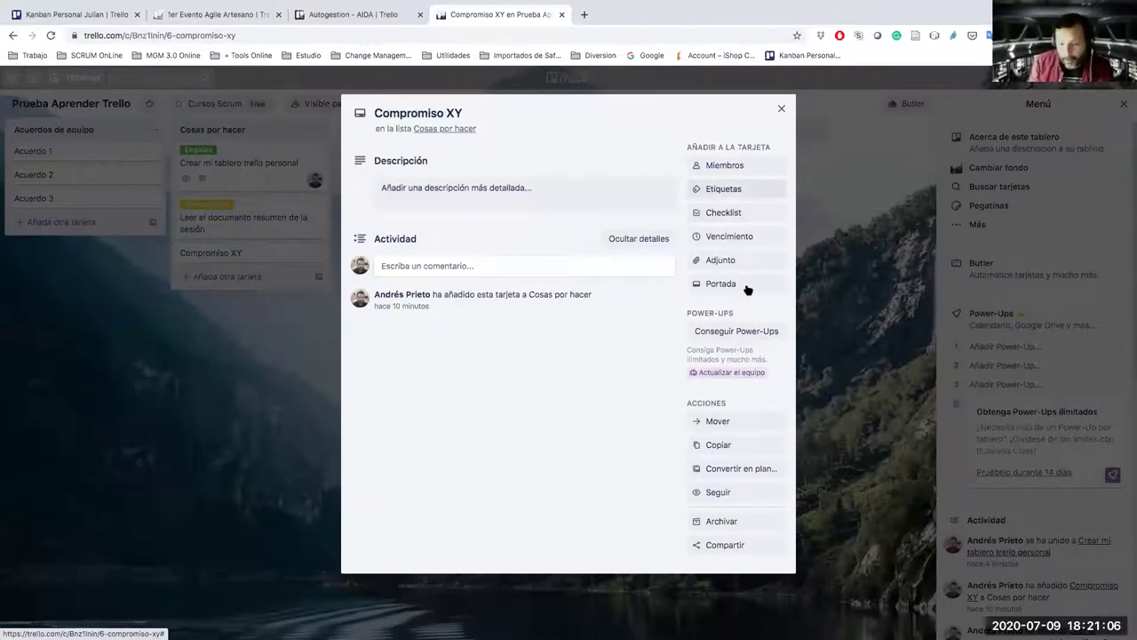
key(l)
key(Return)
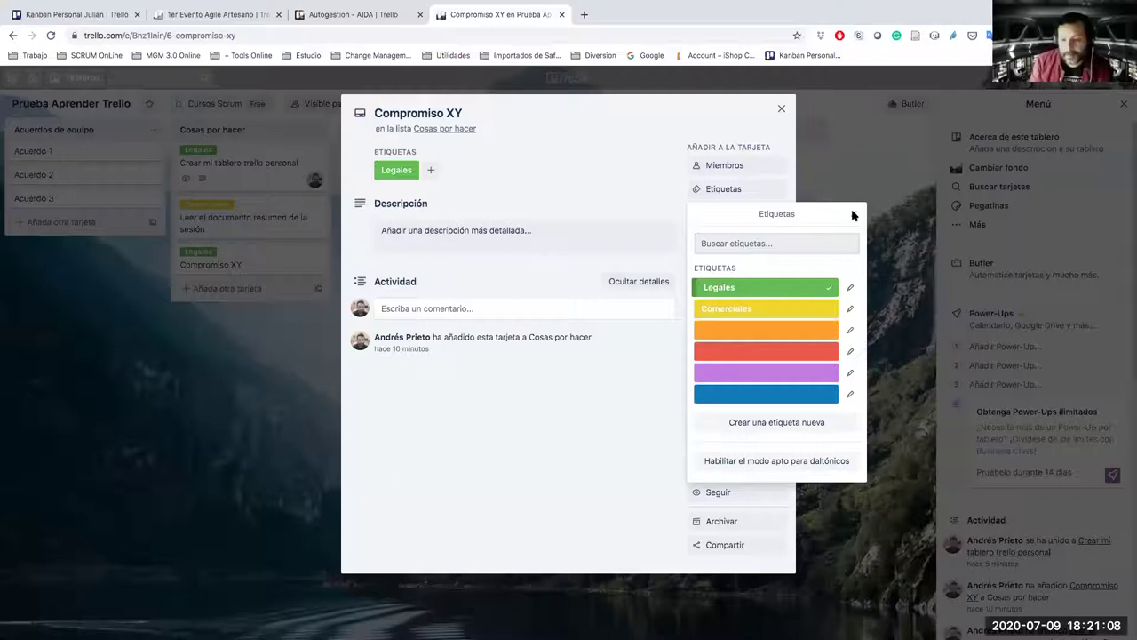
click(854, 215)
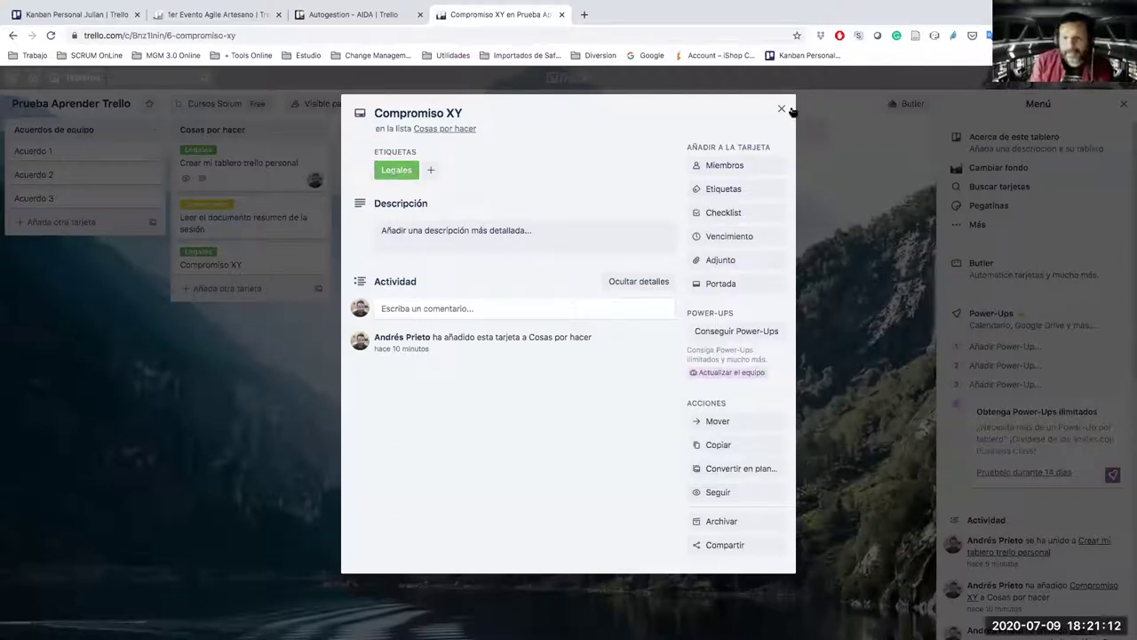
key(Escape)
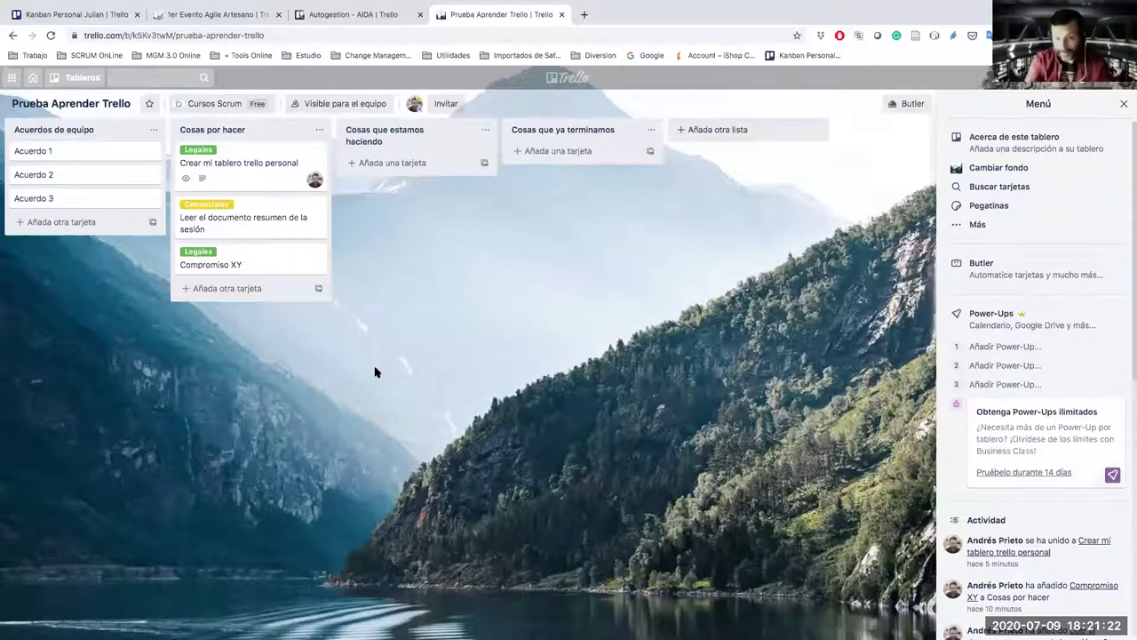
Move the card "Crear mi tablero trello personal" from Cosas por hacer to Cosas que estamos haciendo.
drag(256, 155, 415, 150)
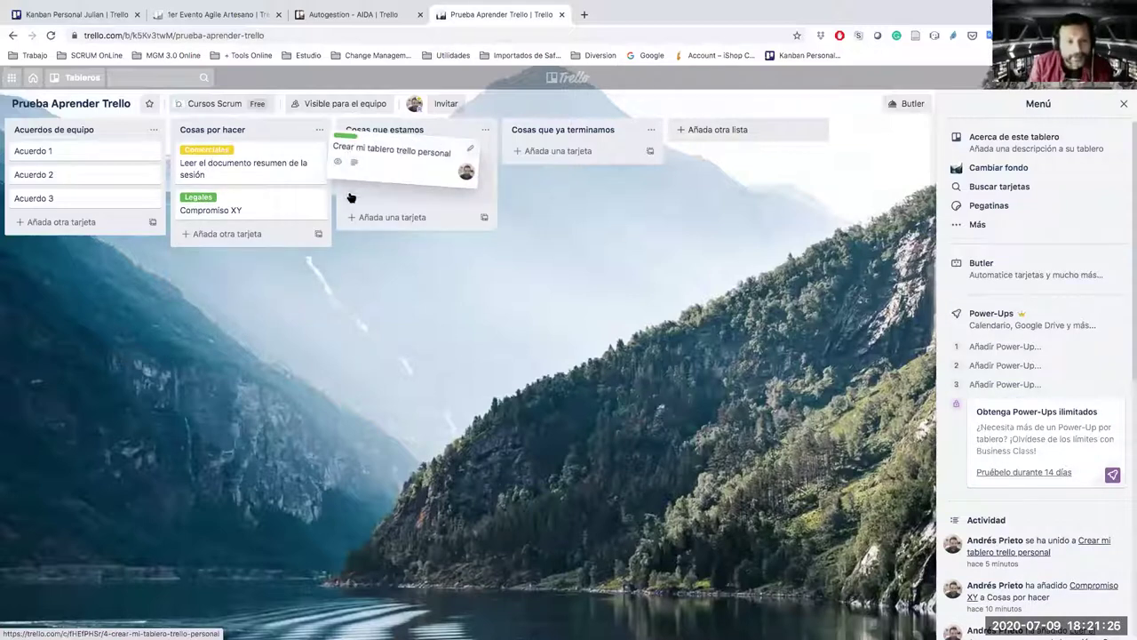
drag(441, 230, 442, 227)
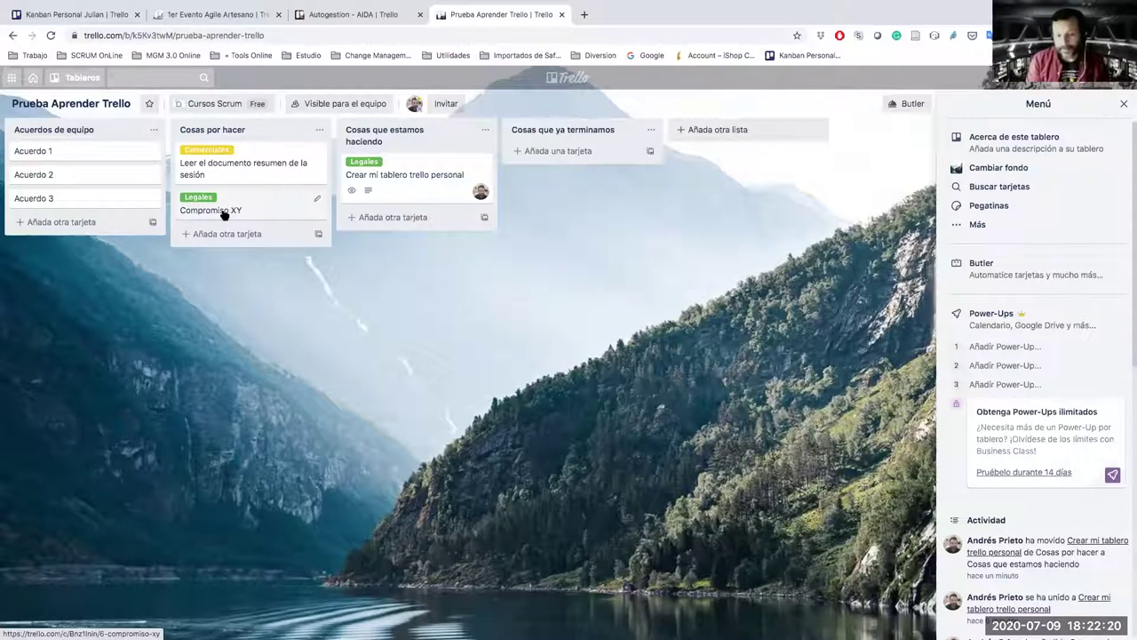
Open the card "Crear mi tablero trello personal" and look at its due date options without setting a date.
click(445, 167)
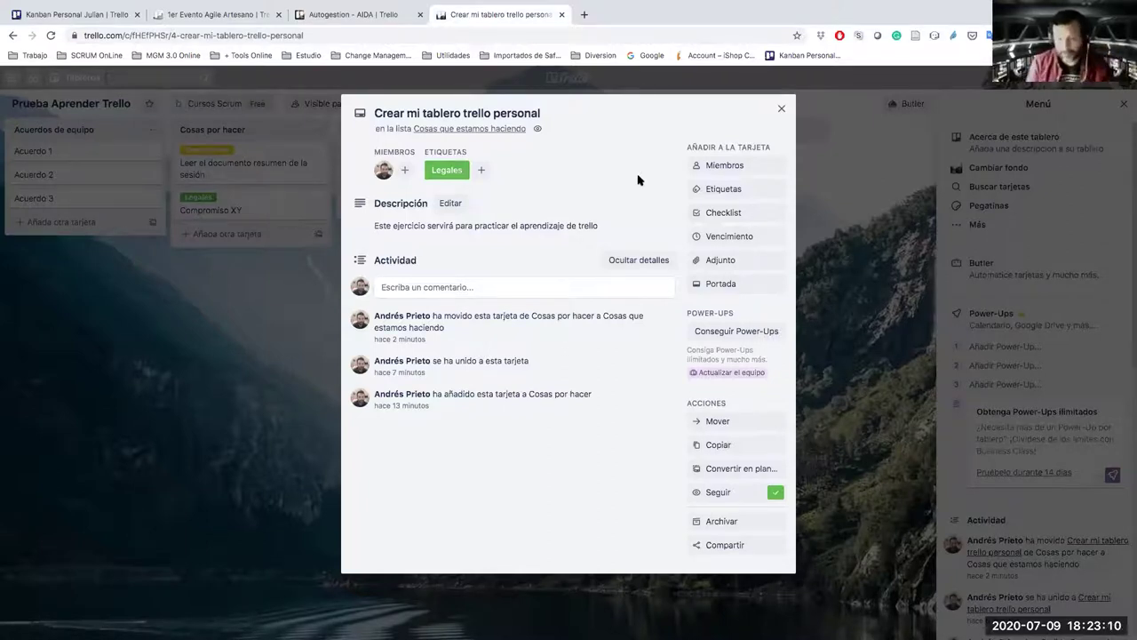
click(731, 238)
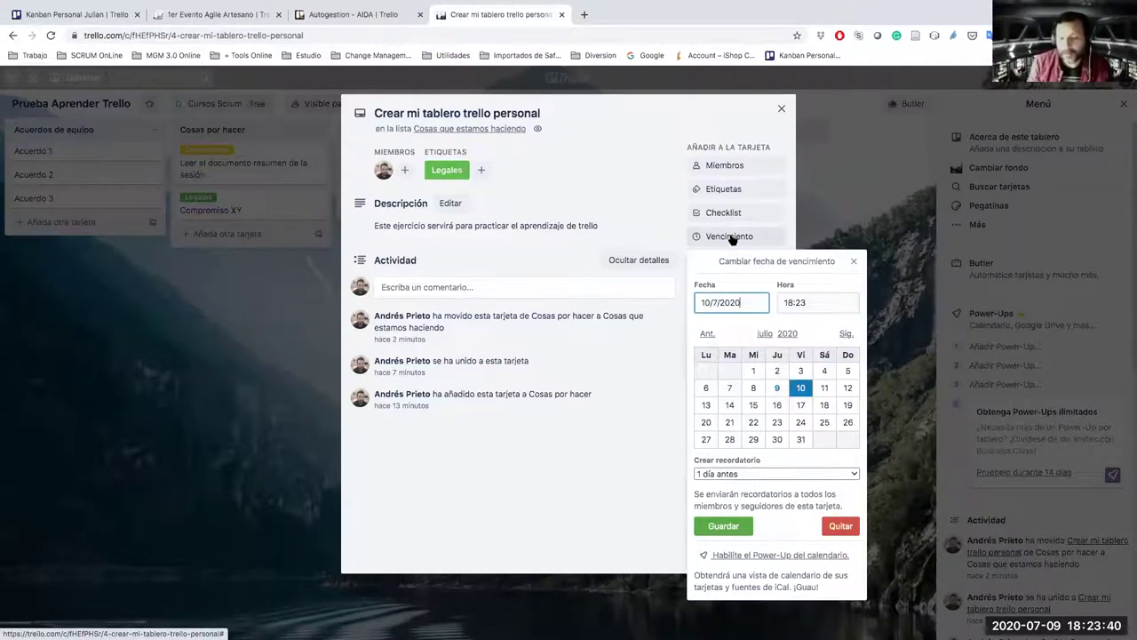
click(854, 262)
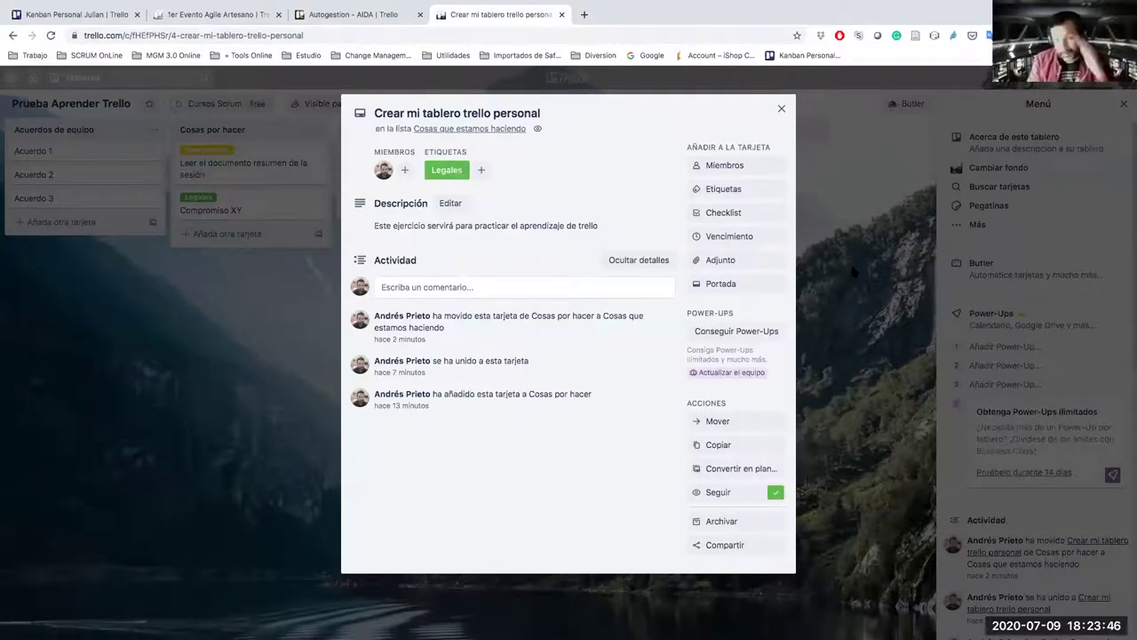
Attach the file Zen-To-Done.pdf from the computer's Descargas folder to the card "Crear mi tablero trello personal".
click(724, 263)
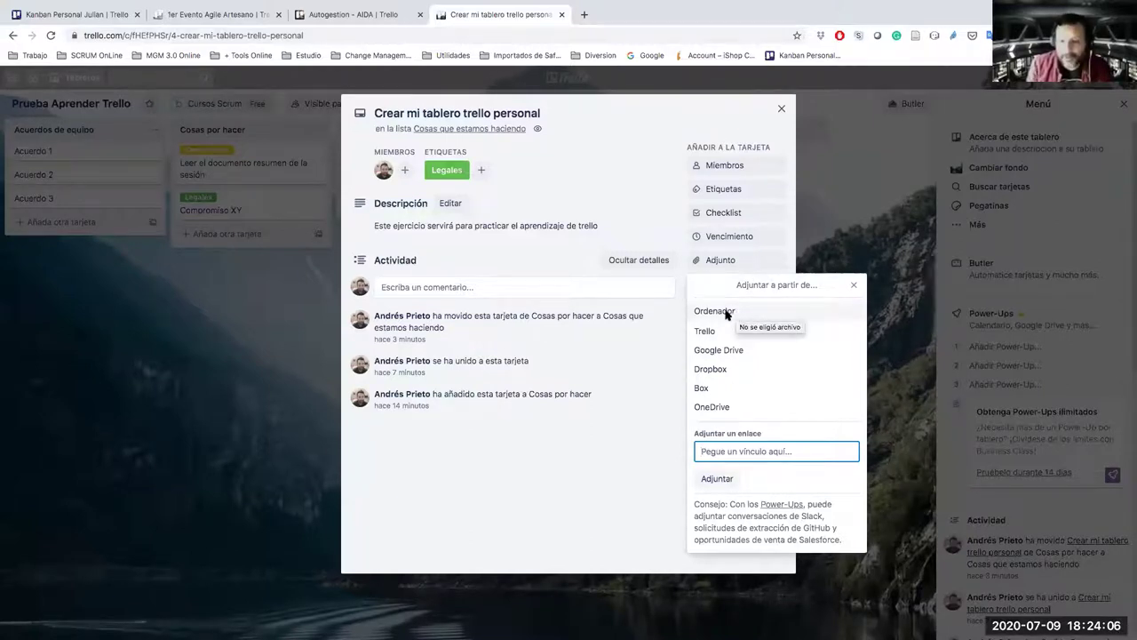
click(725, 312)
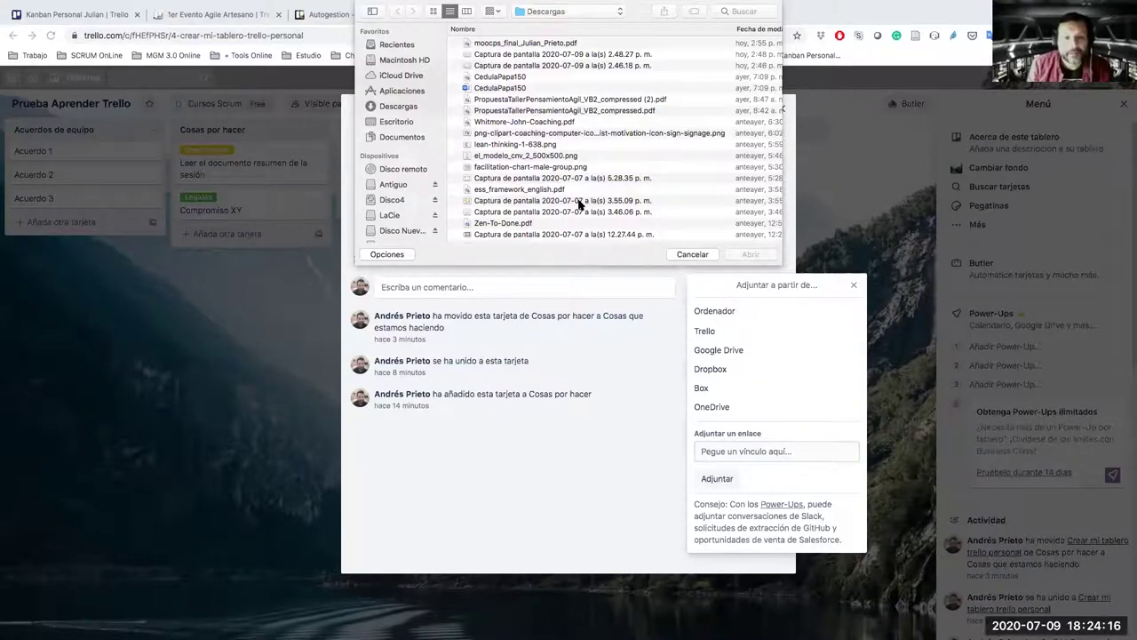
scroll(578, 203, down, 5)
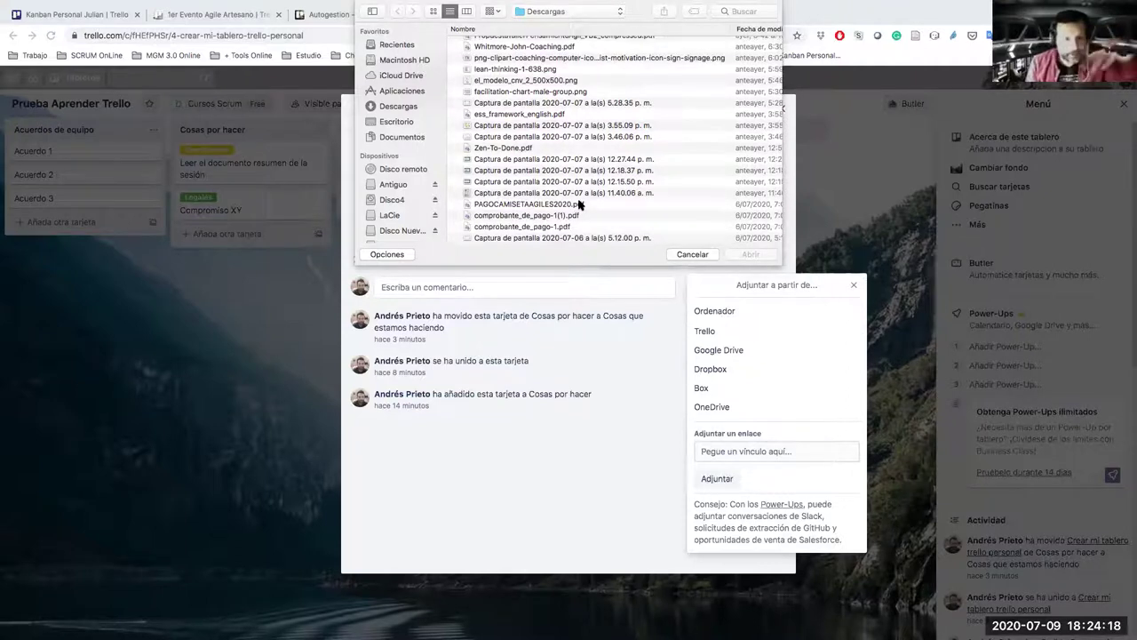
scroll(578, 204, down, 1)
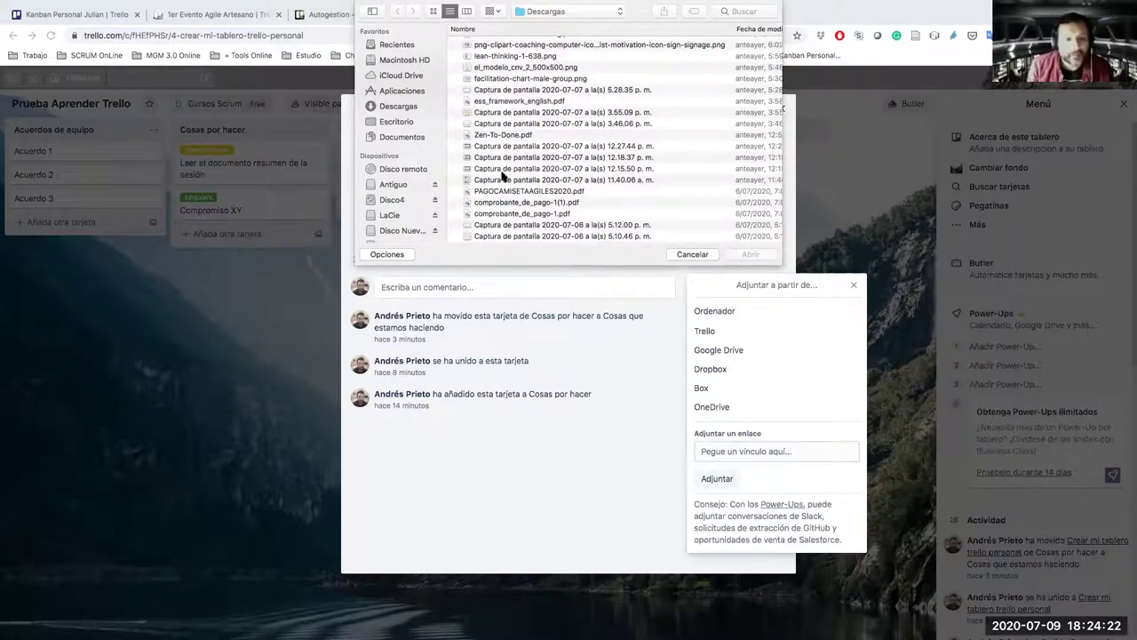
scroll(500, 168, up, 2)
click(582, 166)
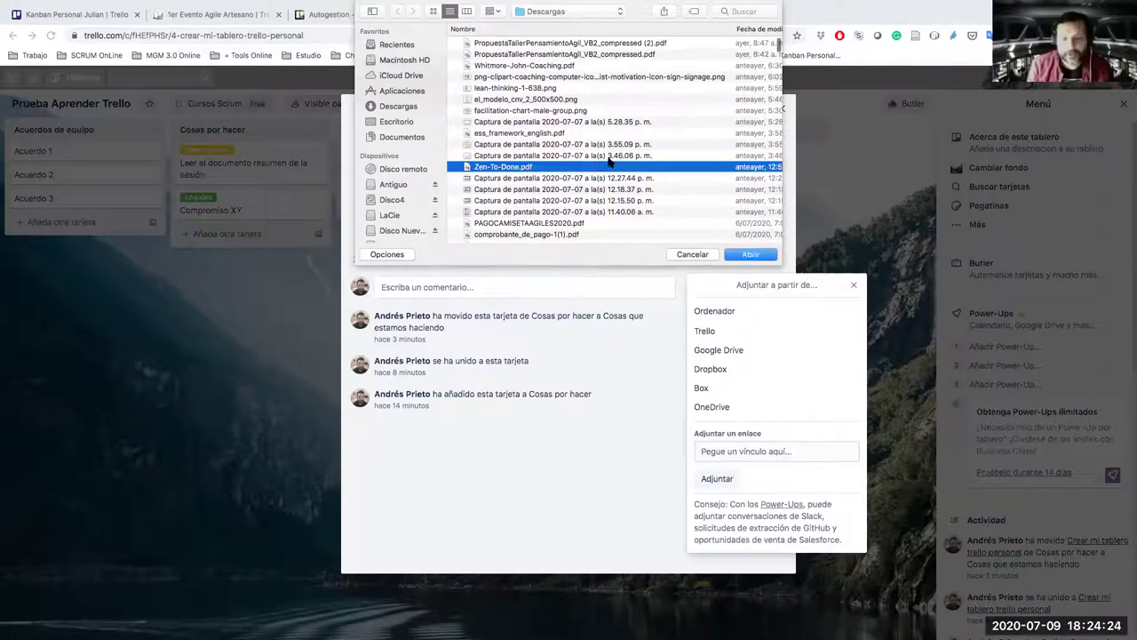
click(751, 255)
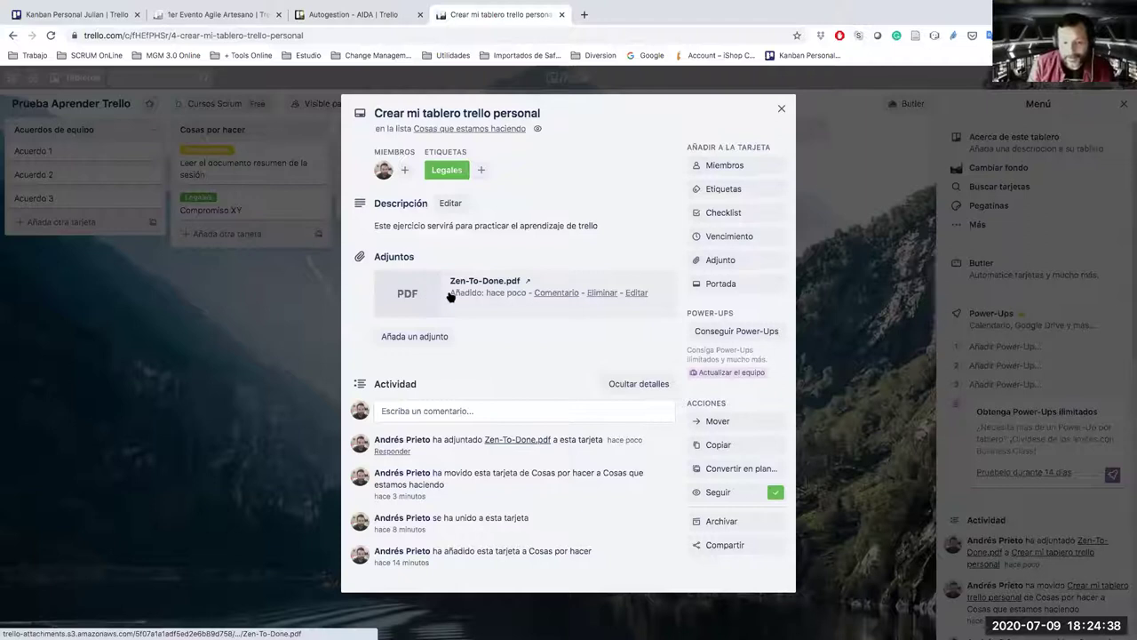
Preview the attached Zen-To-Done.pdf, read through its first pages and return to the card.
click(498, 283)
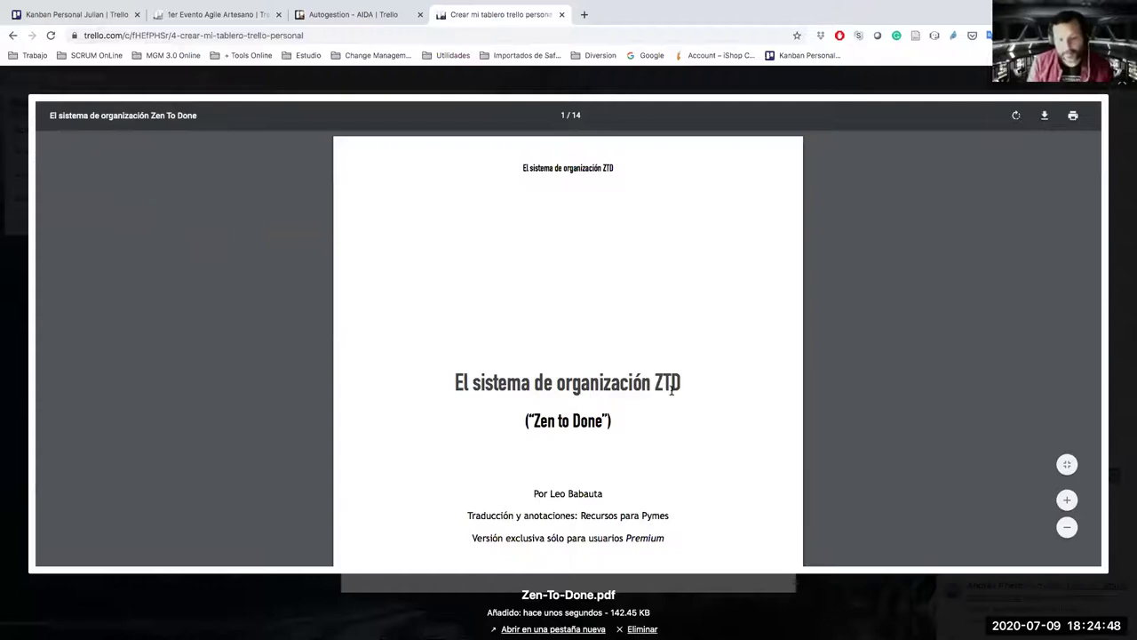
scroll(670, 384, down, 5)
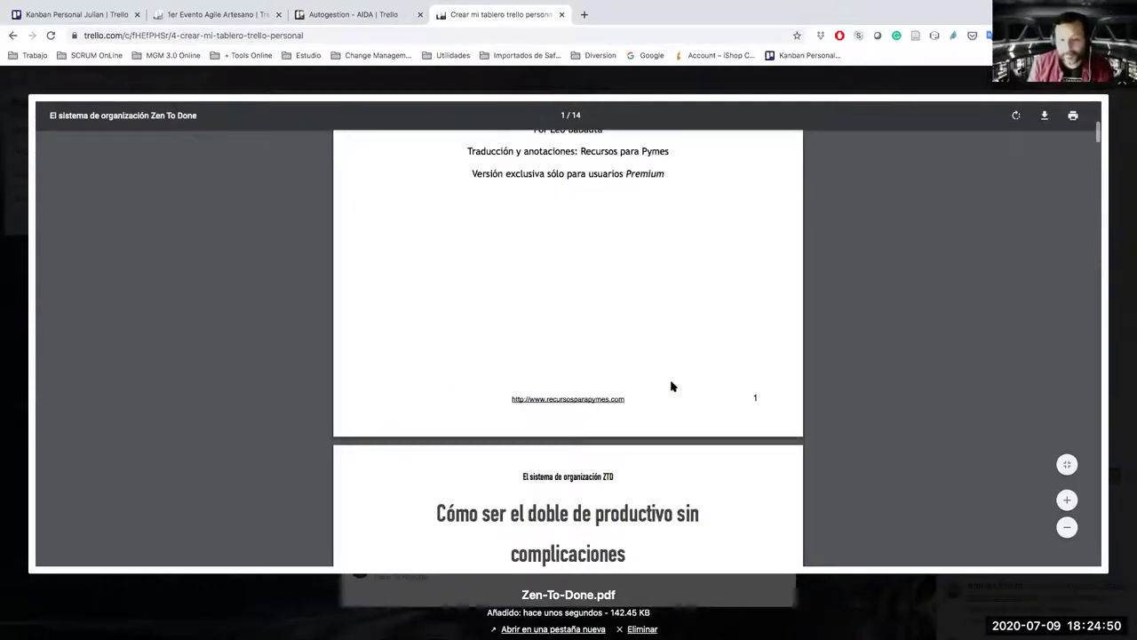
scroll(670, 386, down, 6)
scroll(670, 385, down, 3)
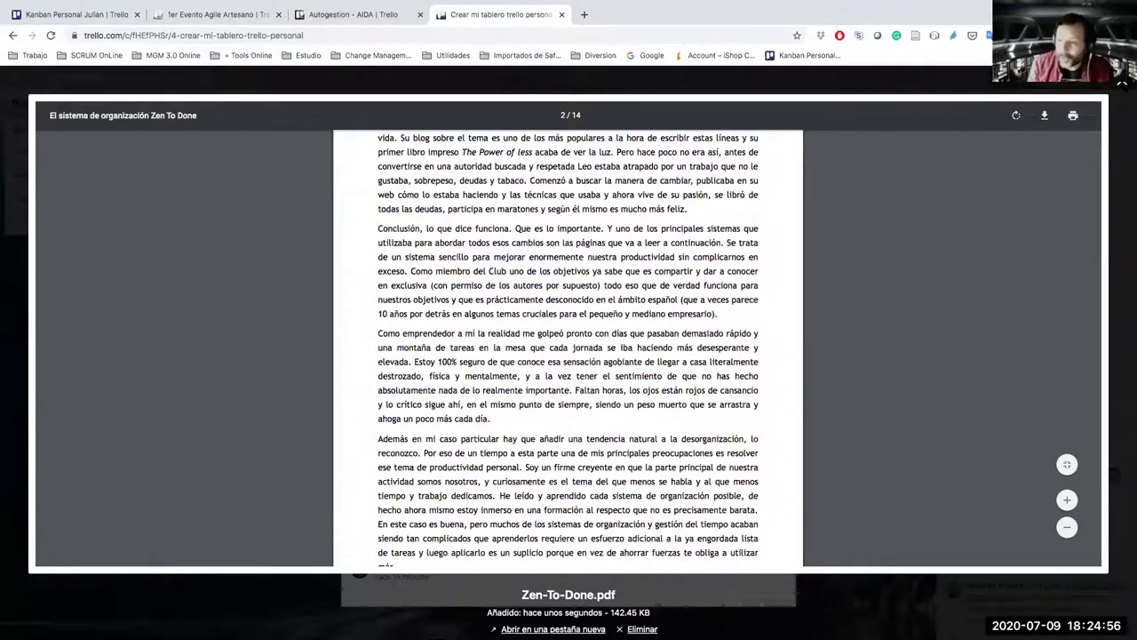
click(1122, 84)
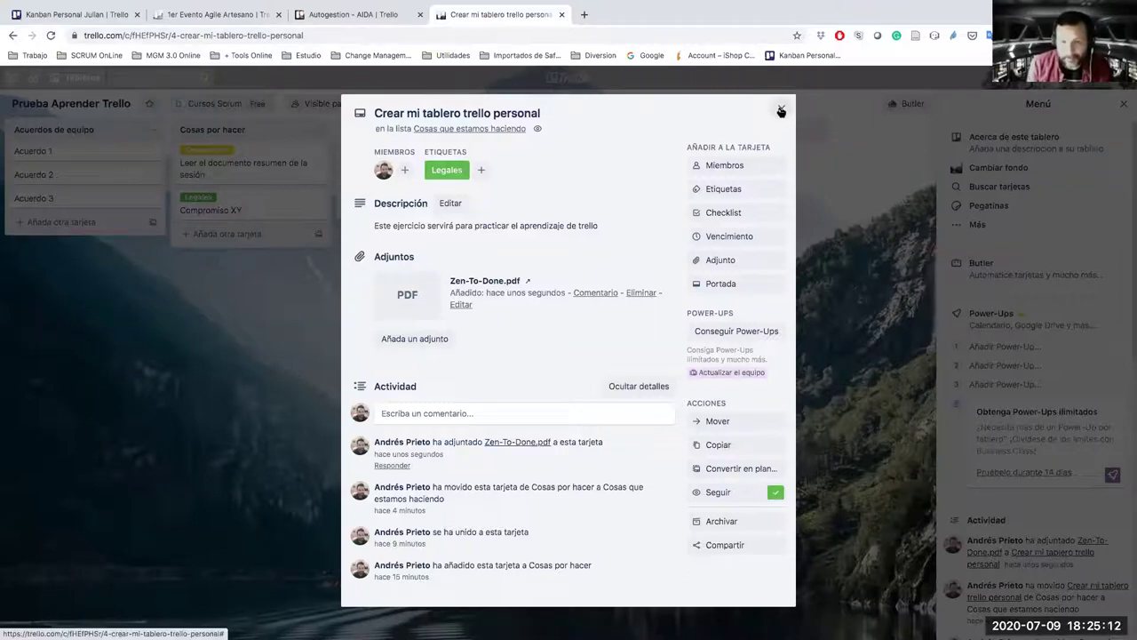
Post the comment "Equipo no olvidar la cuenta de correo electrónico" on the card "Crear mi tablero trello personal".
click(387, 411)
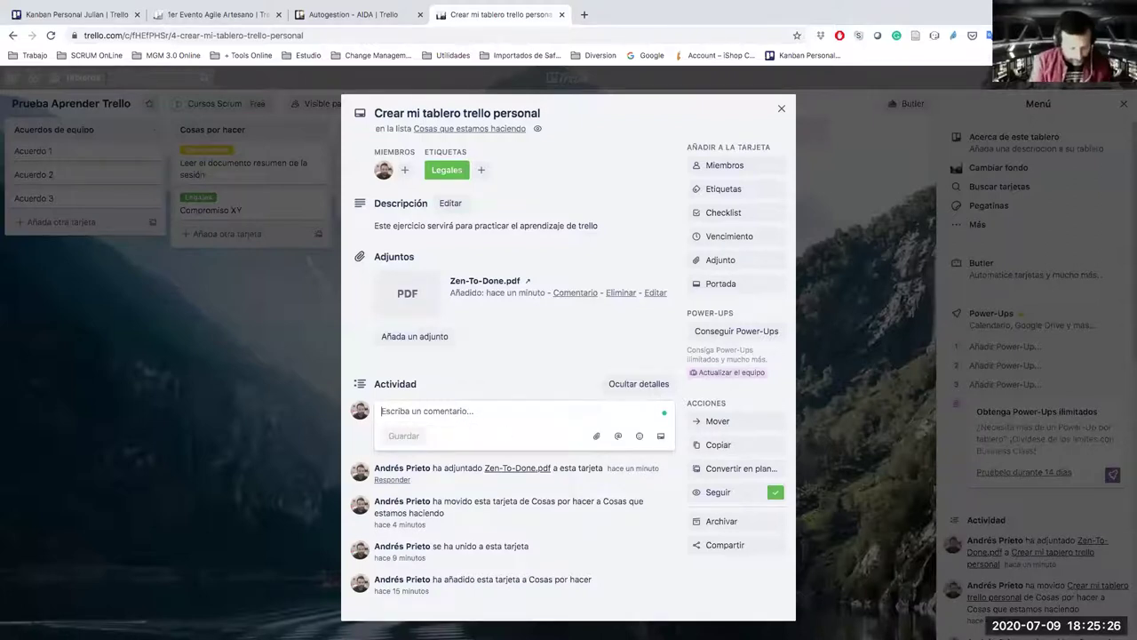
text(Equipo no olvidae )
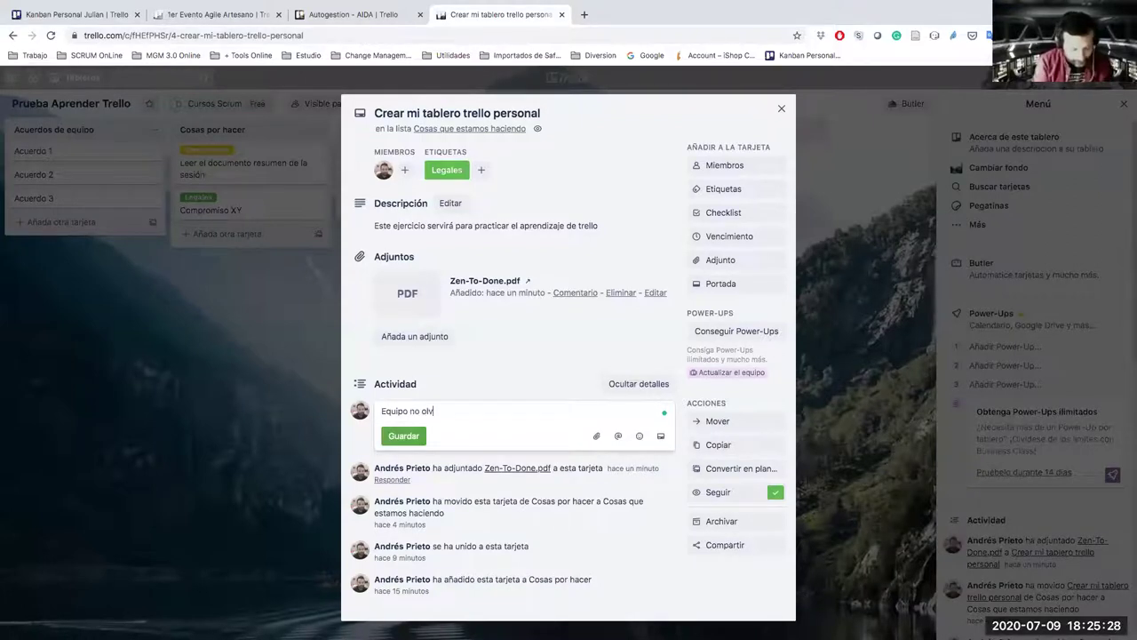
text(la cuenta)
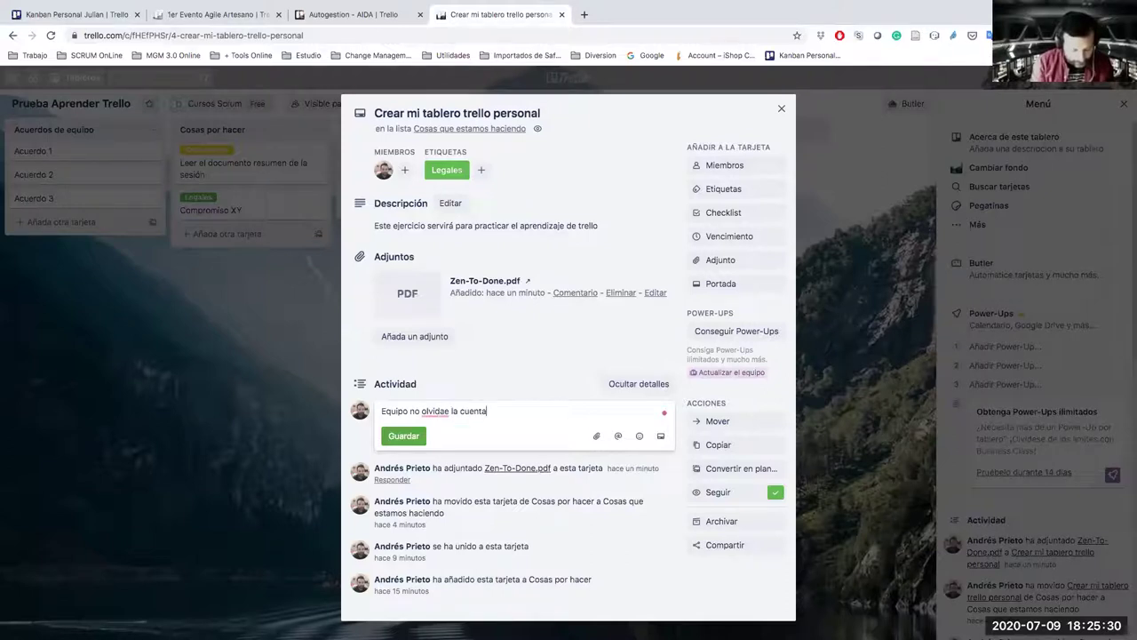
text( de correo electronico)
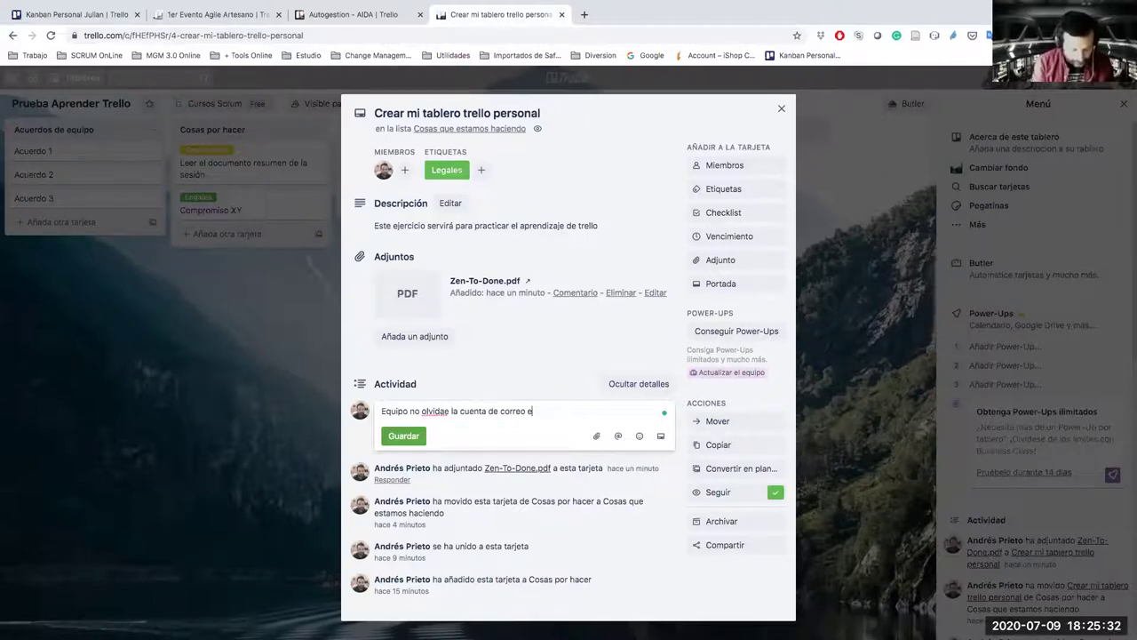
click(450, 412)
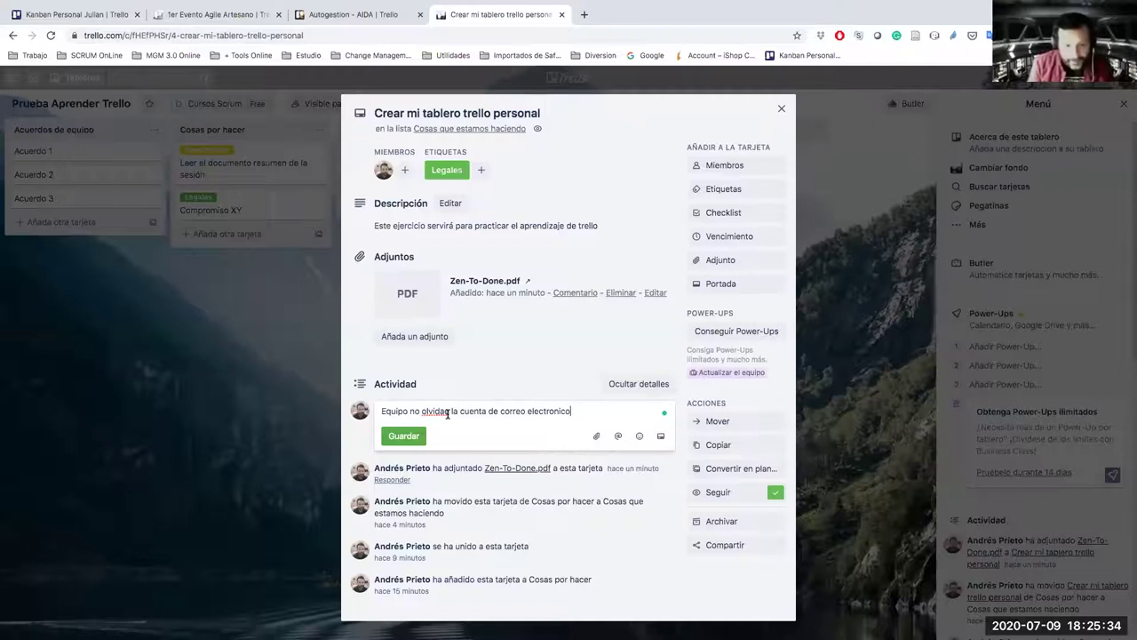
key(BackSpace)
text(r)
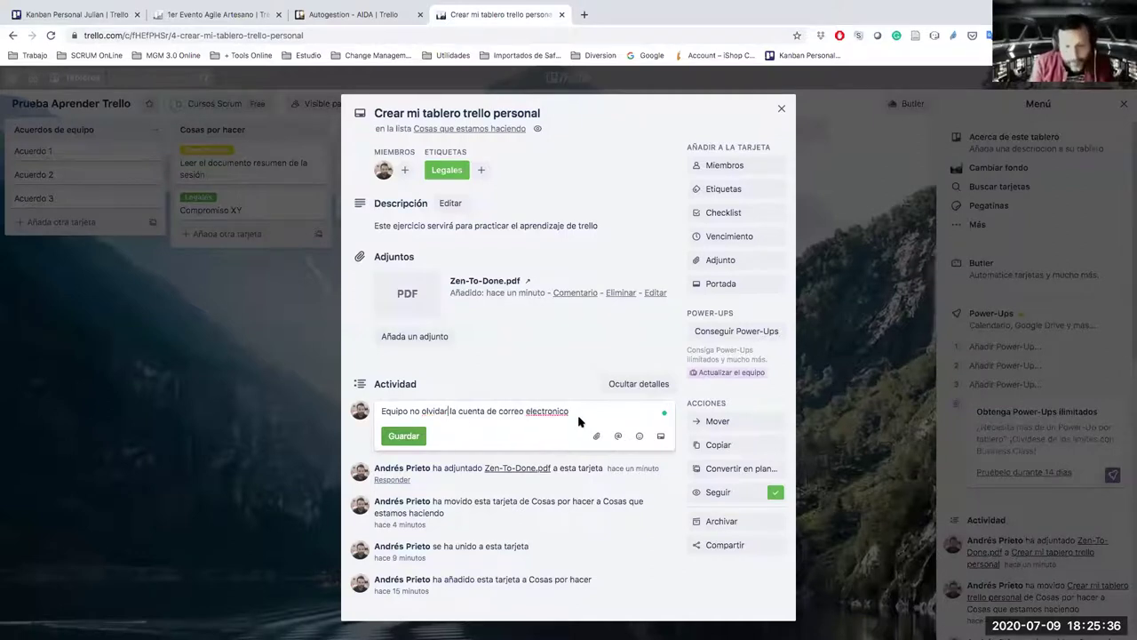
right_click(578, 404)
click(578, 394)
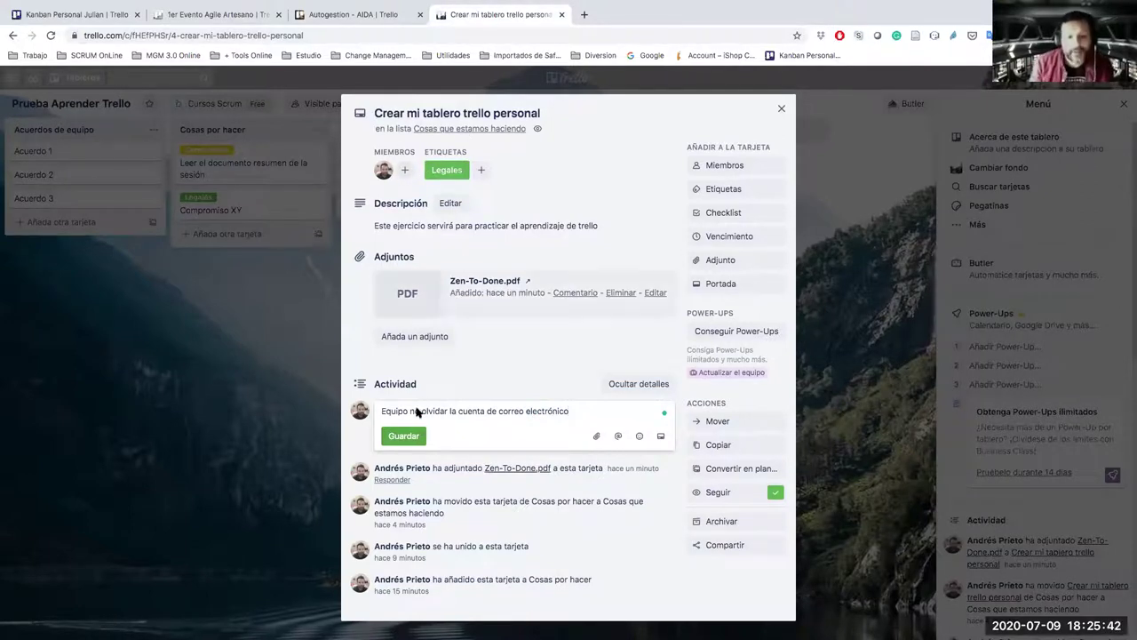
click(404, 436)
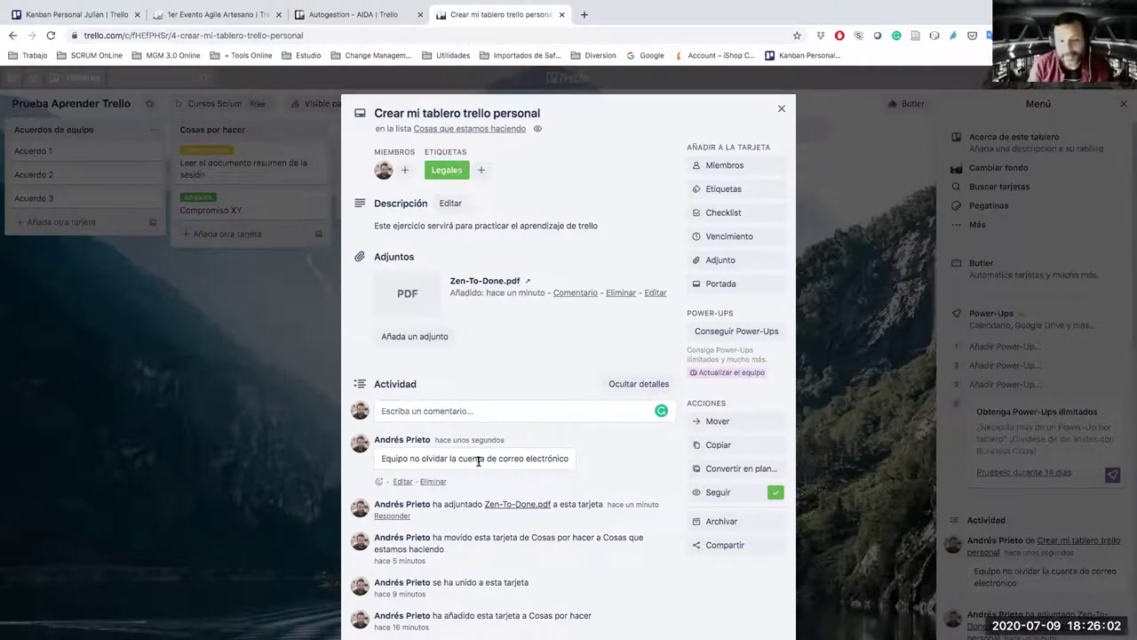
Post a second comment, "Equipo adjunte el archivo de conclusiones por favor revisen", and return to the board.
click(423, 418)
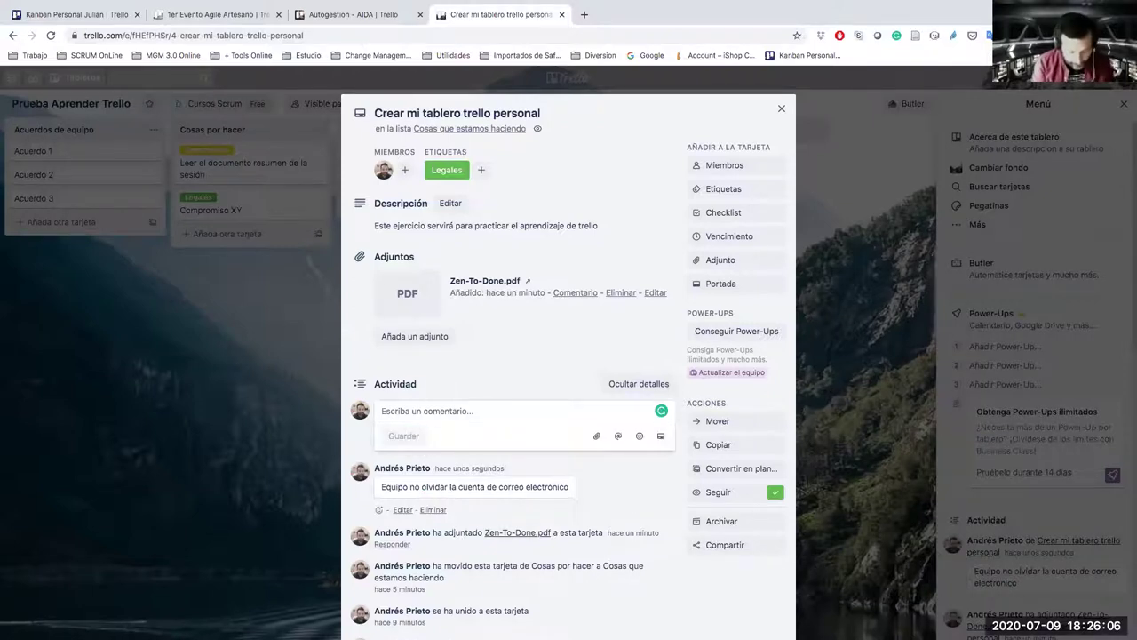
text(Equipo adjunte el archivo )
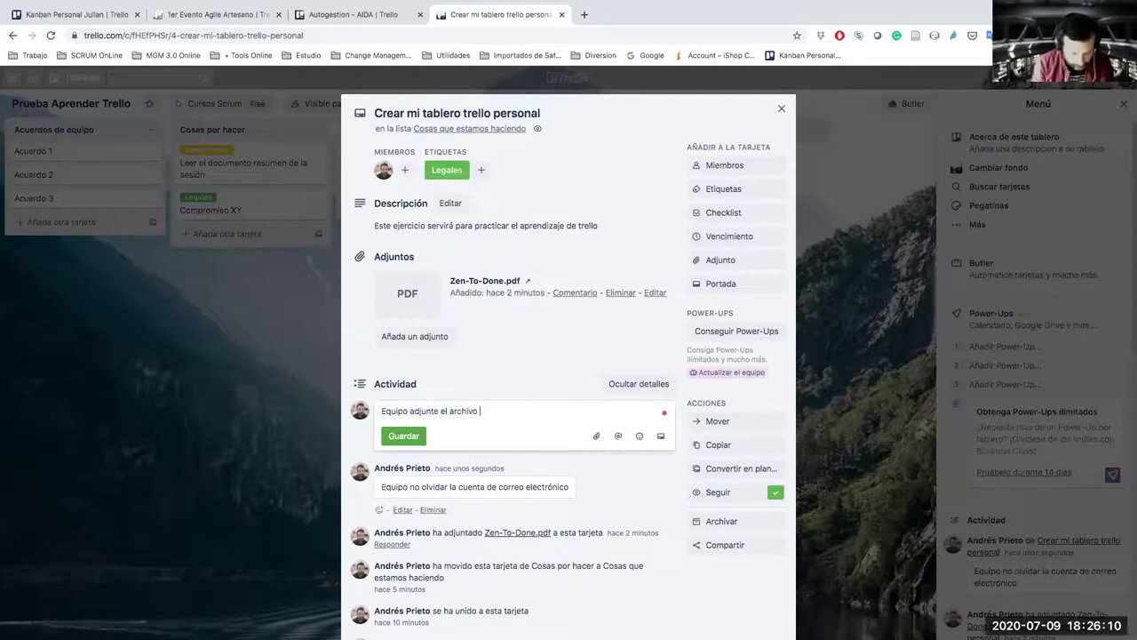
text(de conclusiones por)
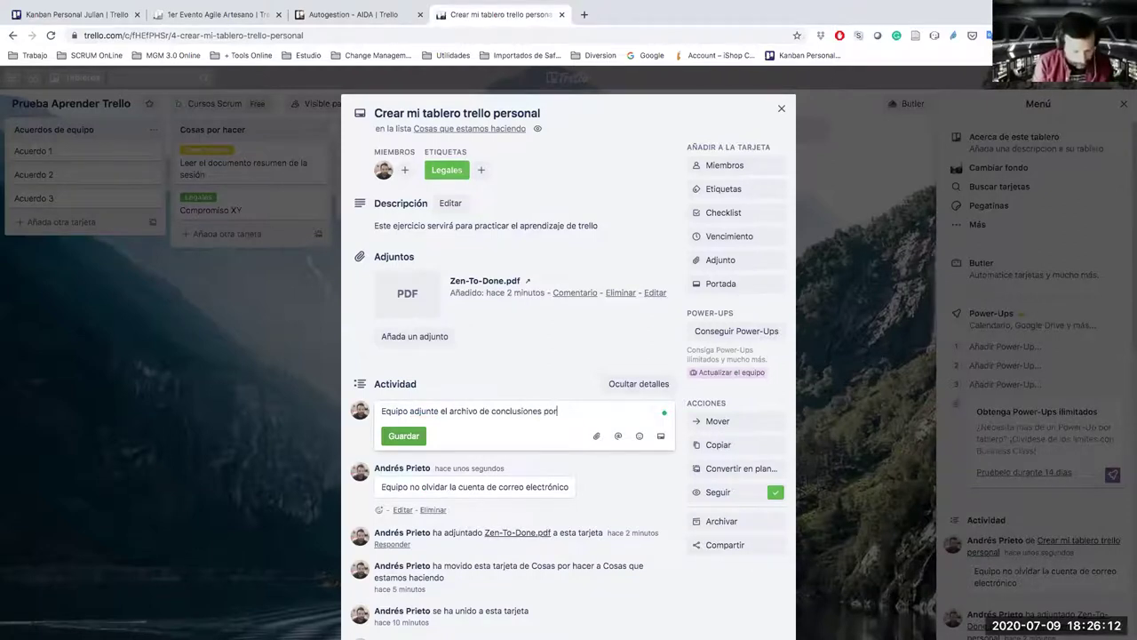
text( fabor revisenlo)
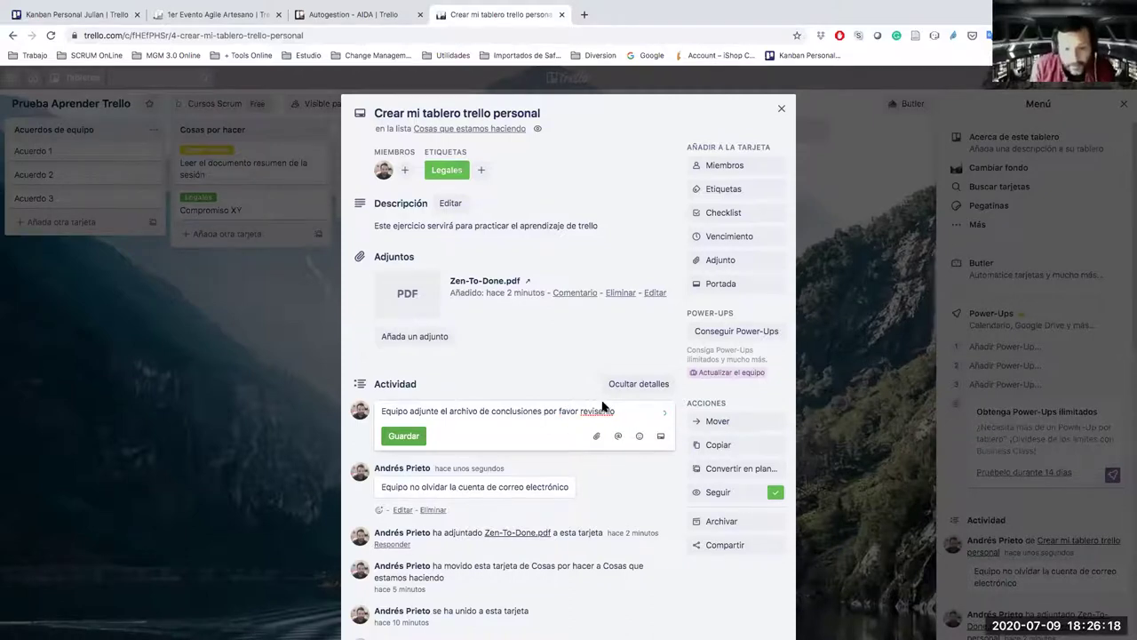
right_click(603, 408)
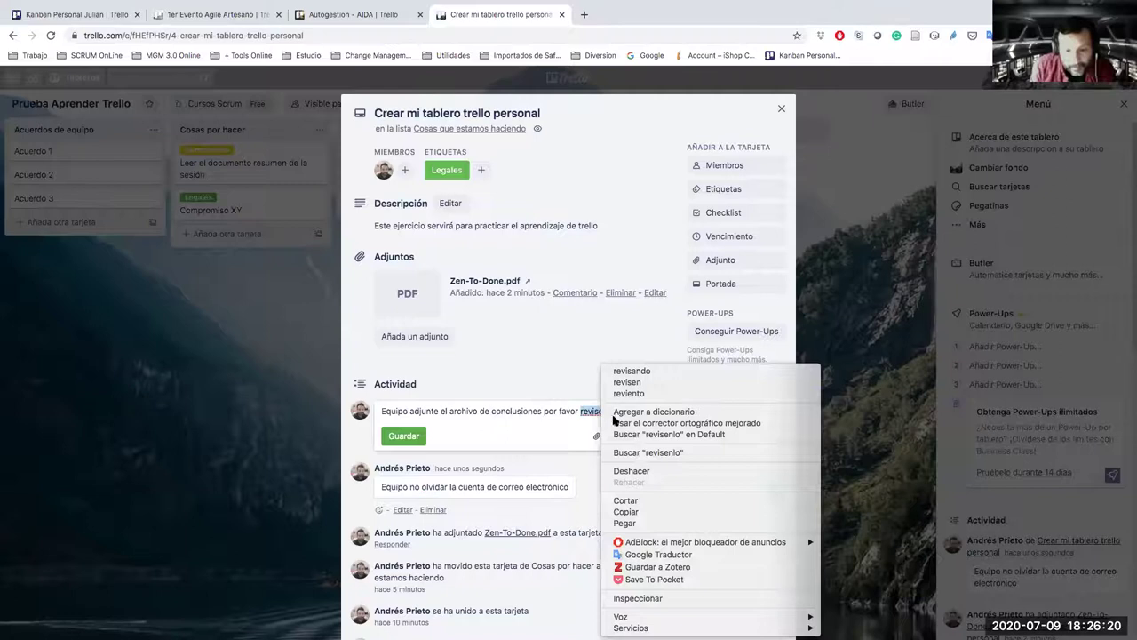
key(Escape)
click(409, 436)
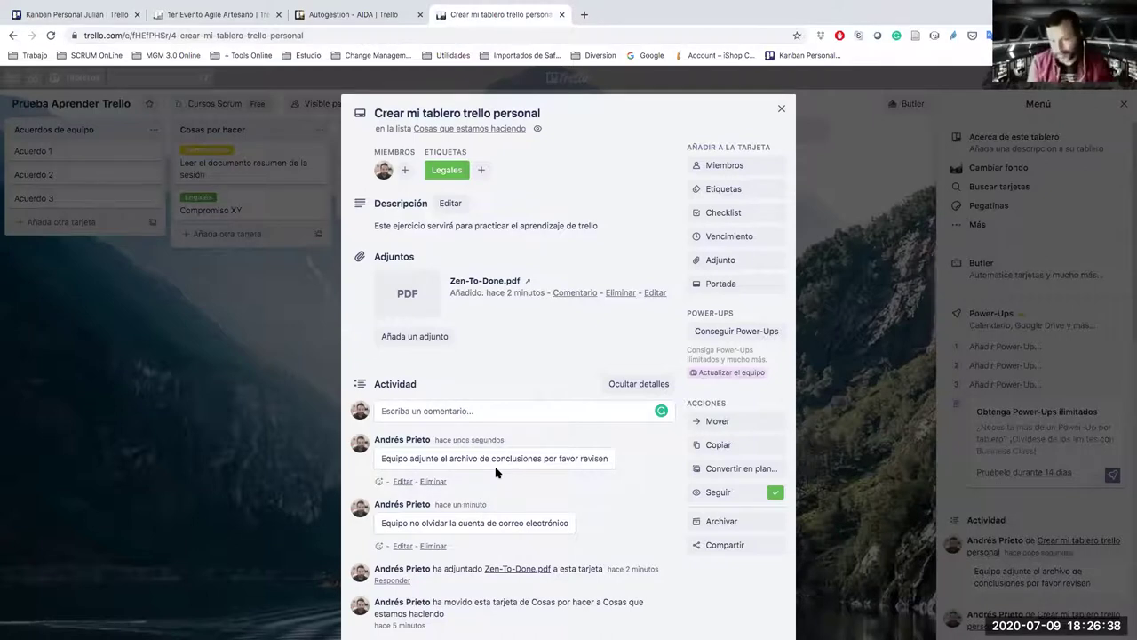
click(782, 110)
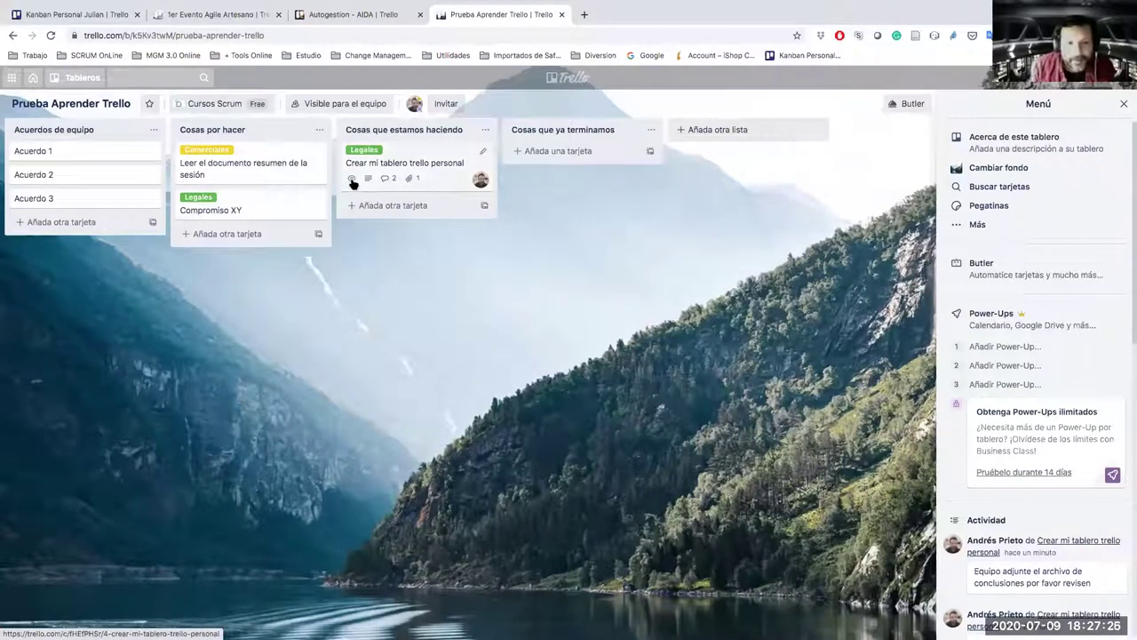
Review the indicators on the card "Crear mi tablero trello personal" and its title, attachment and comments, without editing it.
mouse_move(352, 182)
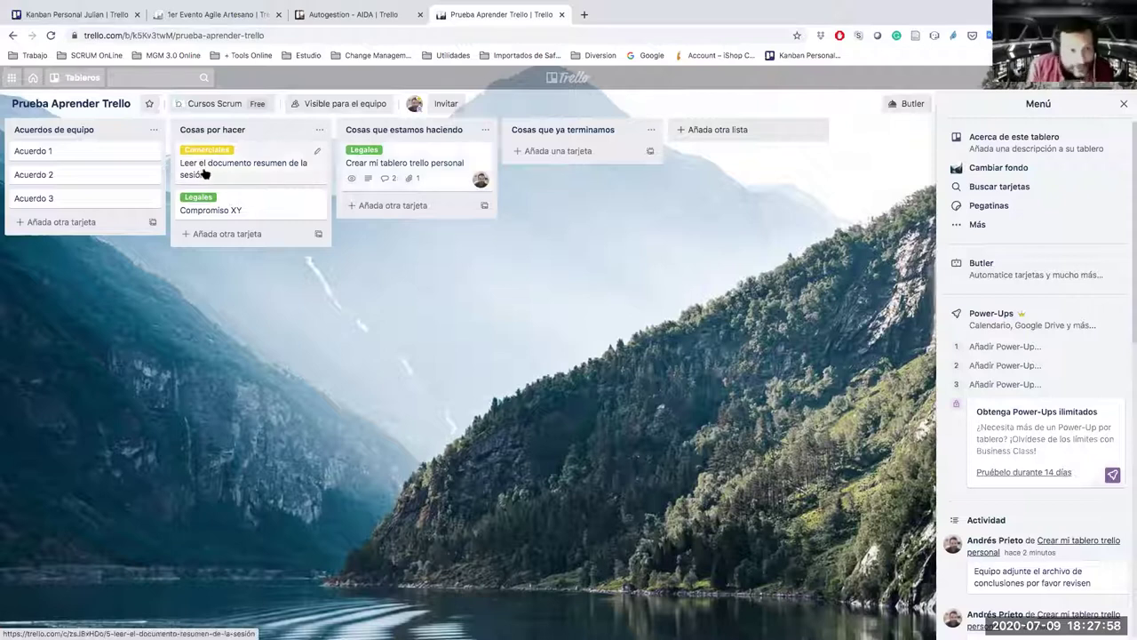
click(400, 169)
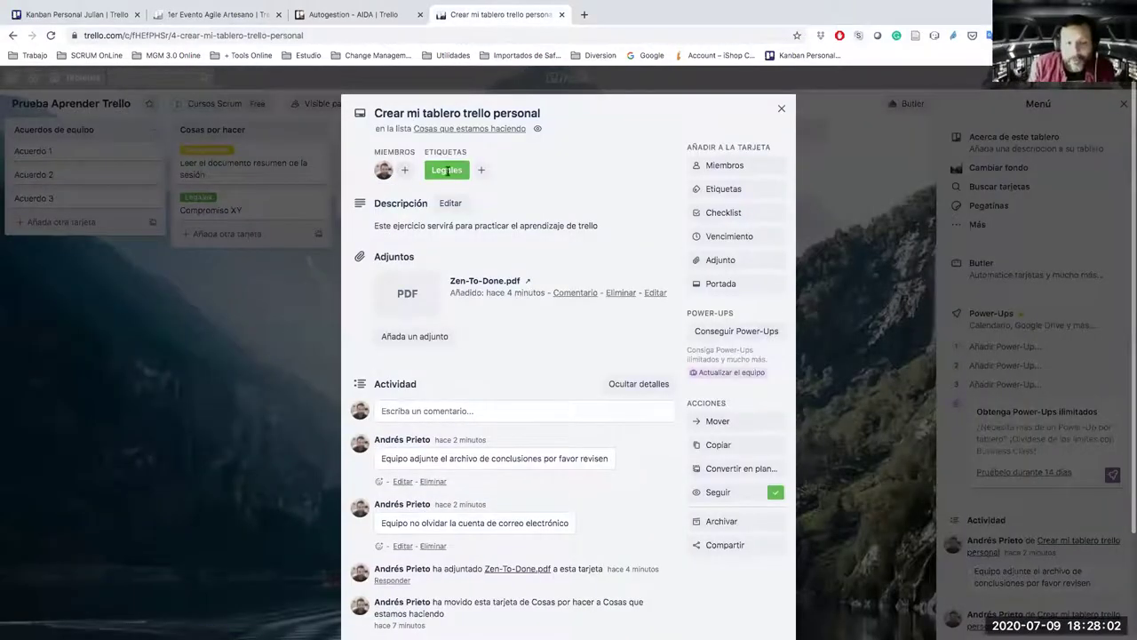
click(588, 104)
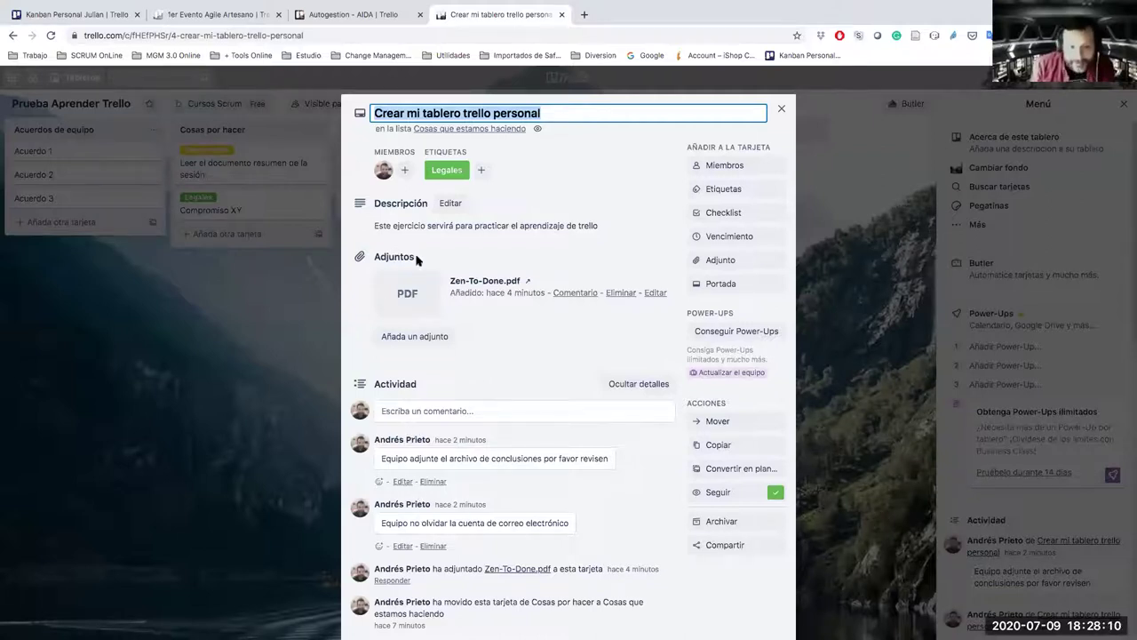
click(782, 112)
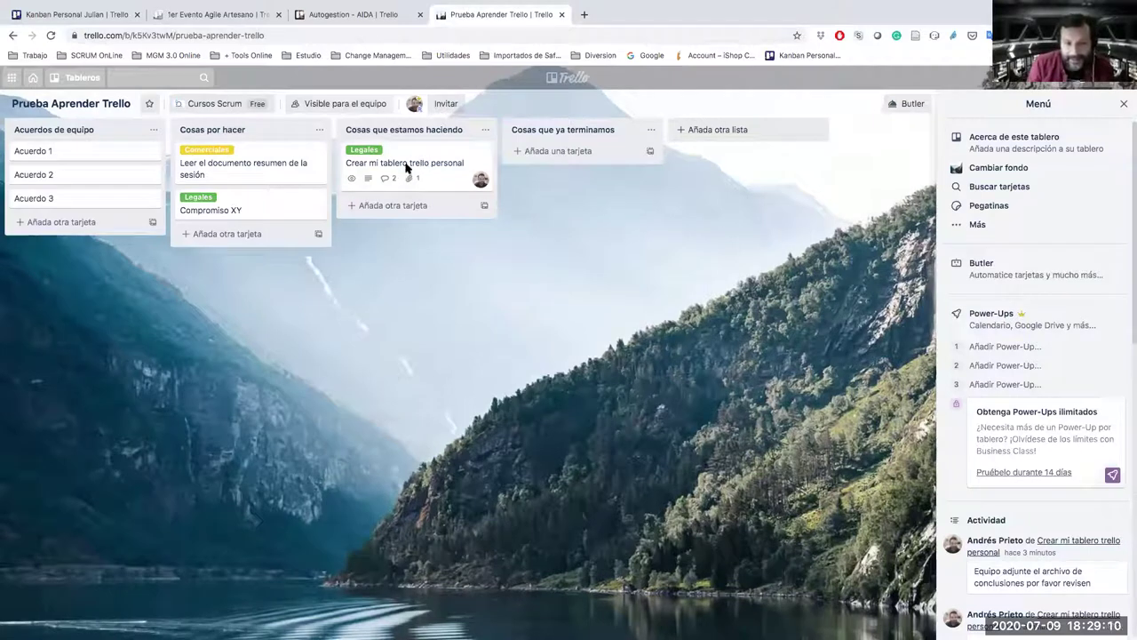
Set the due date of the card "Crear mi tablero trello personal" to 11/7/2020 and return to the board.
click(436, 182)
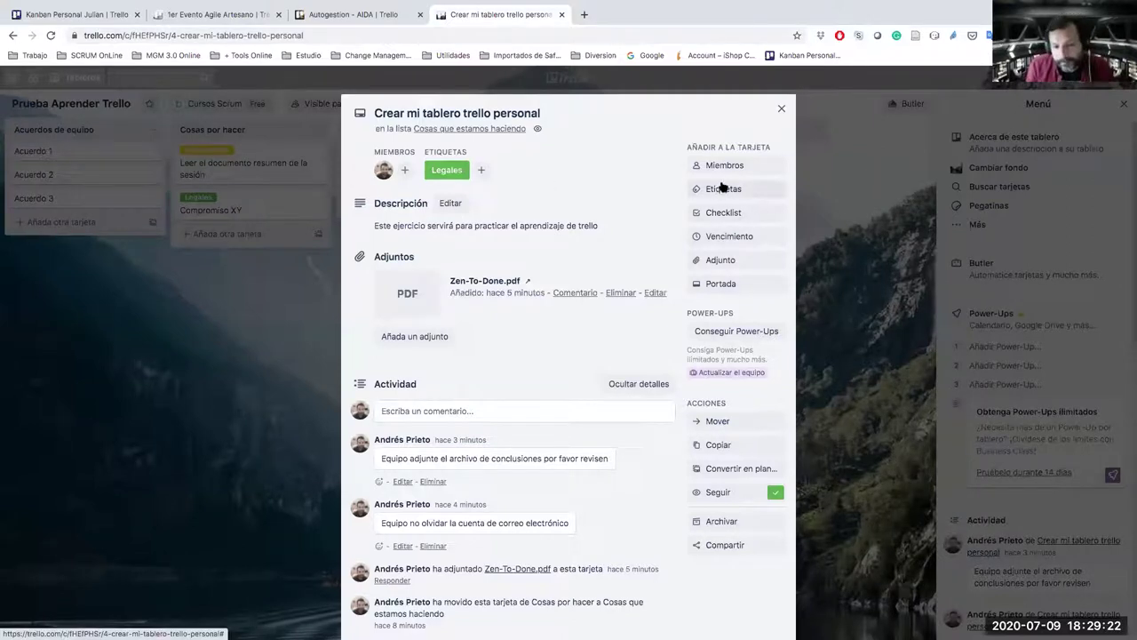
click(718, 236)
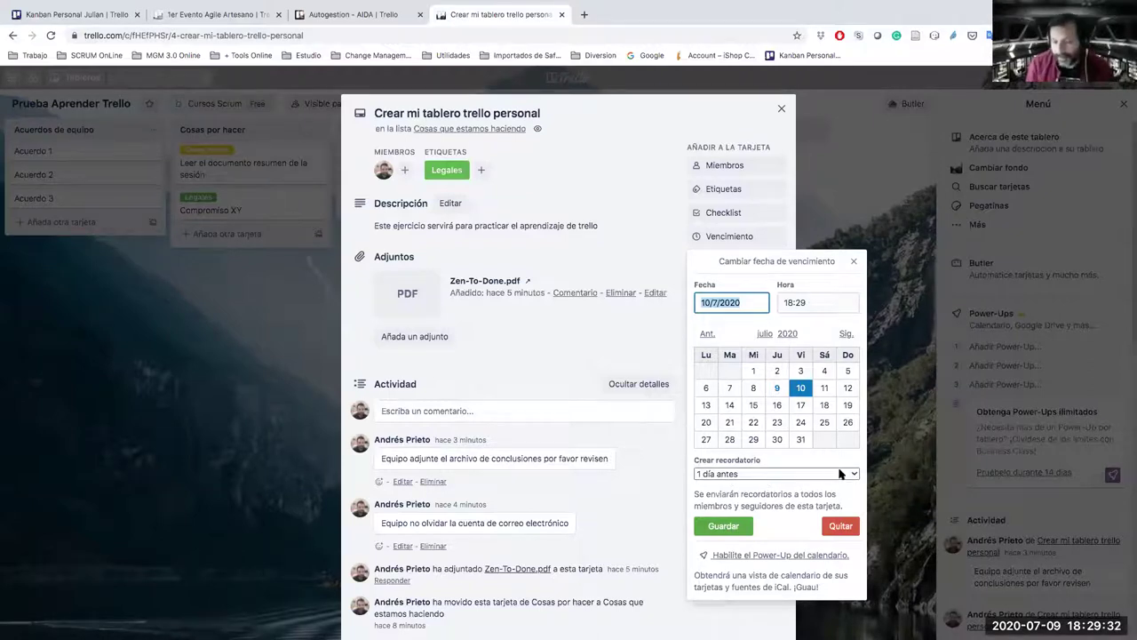
click(824, 388)
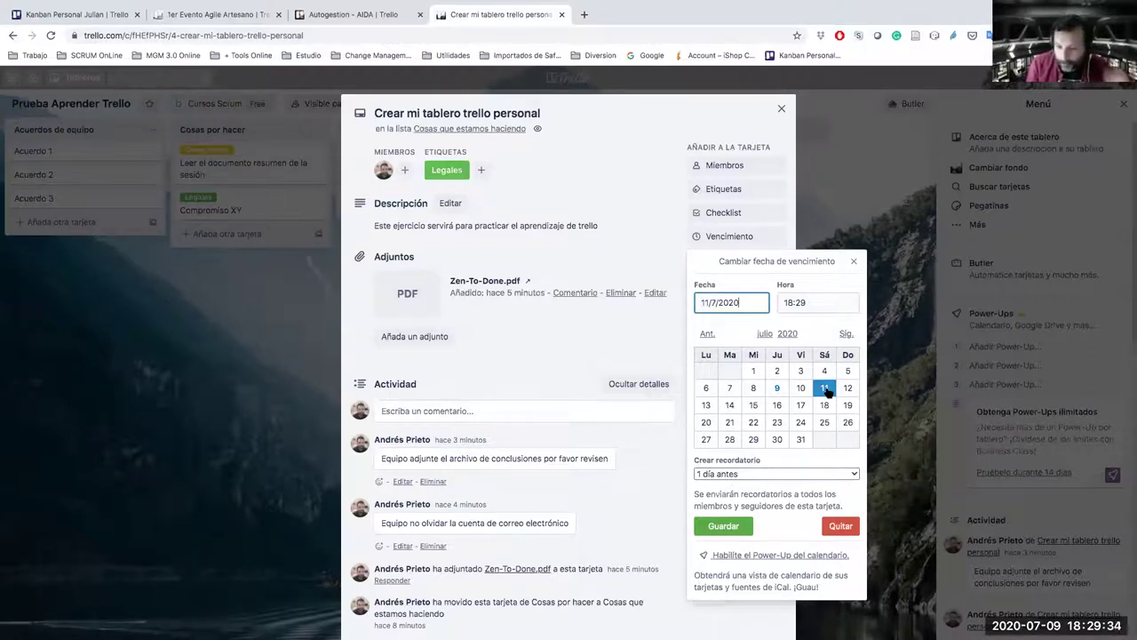
click(723, 526)
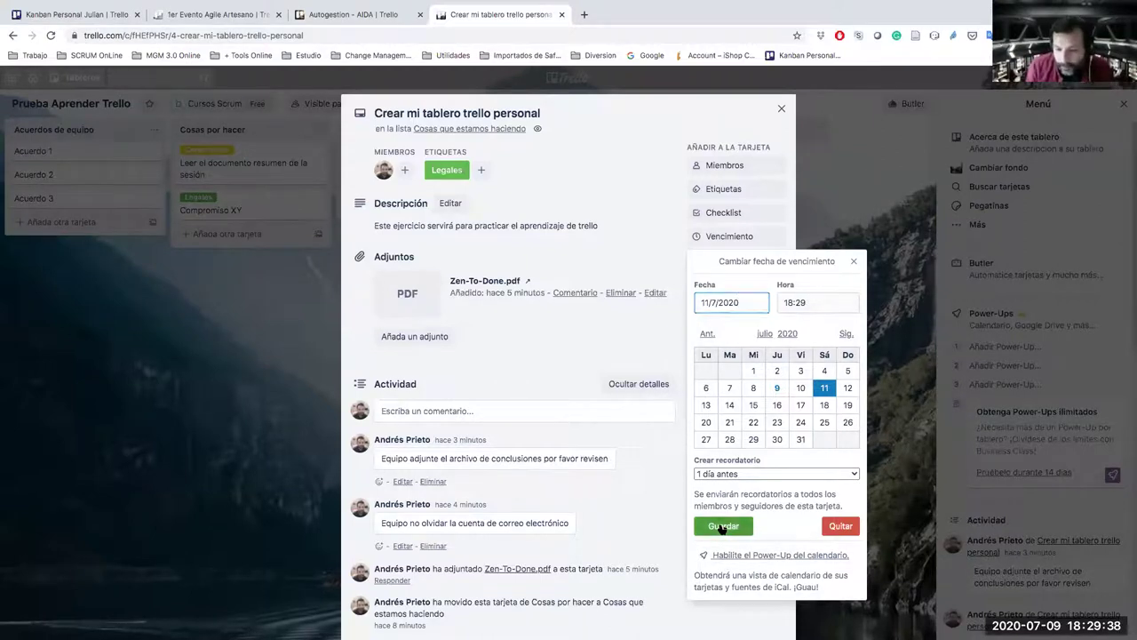
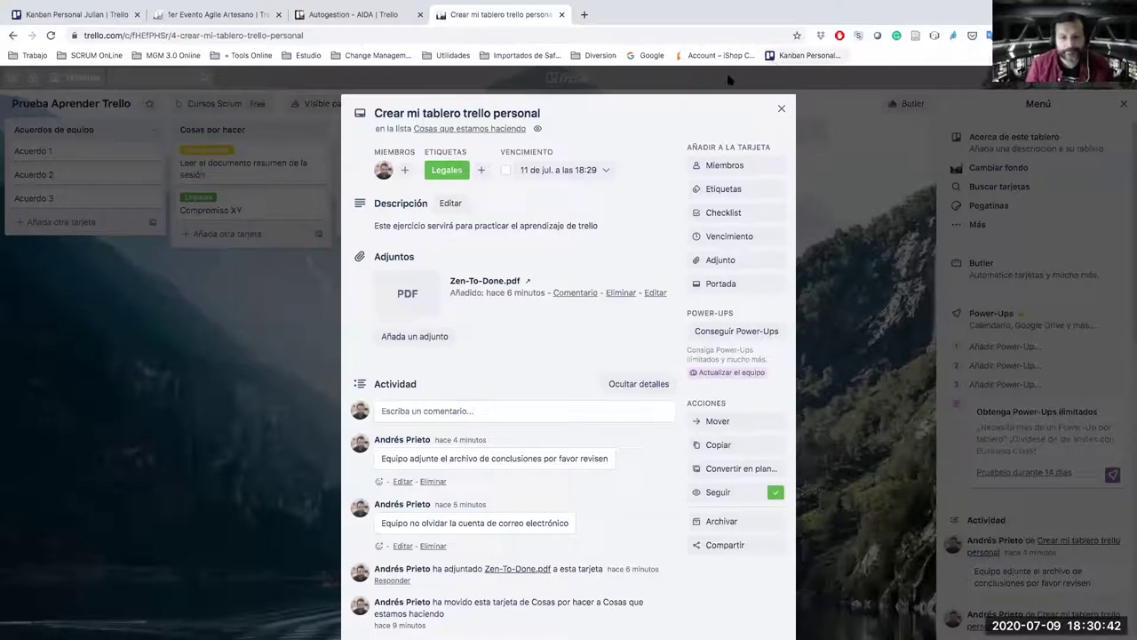
click(782, 111)
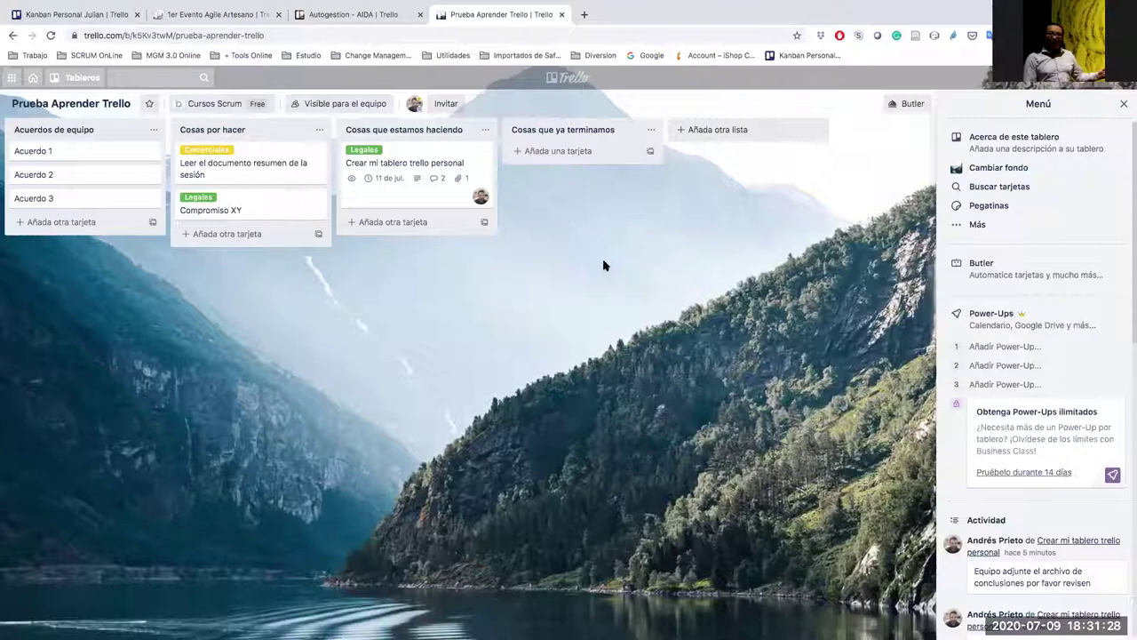
Create an invitation link for the board Prueba Aprender Trello, copy it and close the invitation dialog.
click(447, 104)
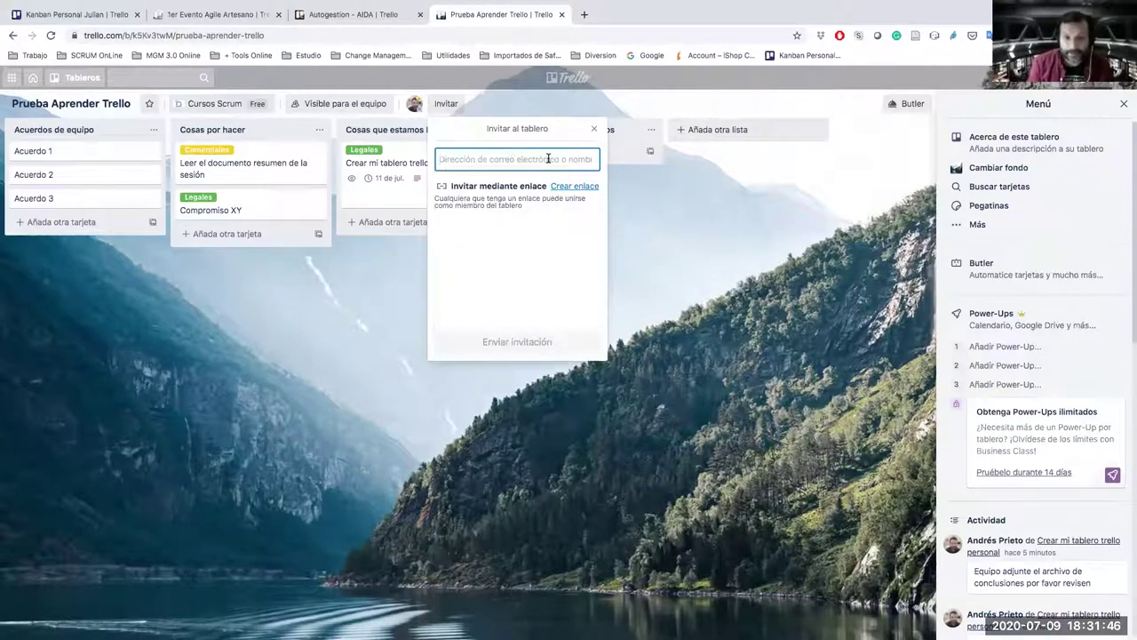
click(445, 105)
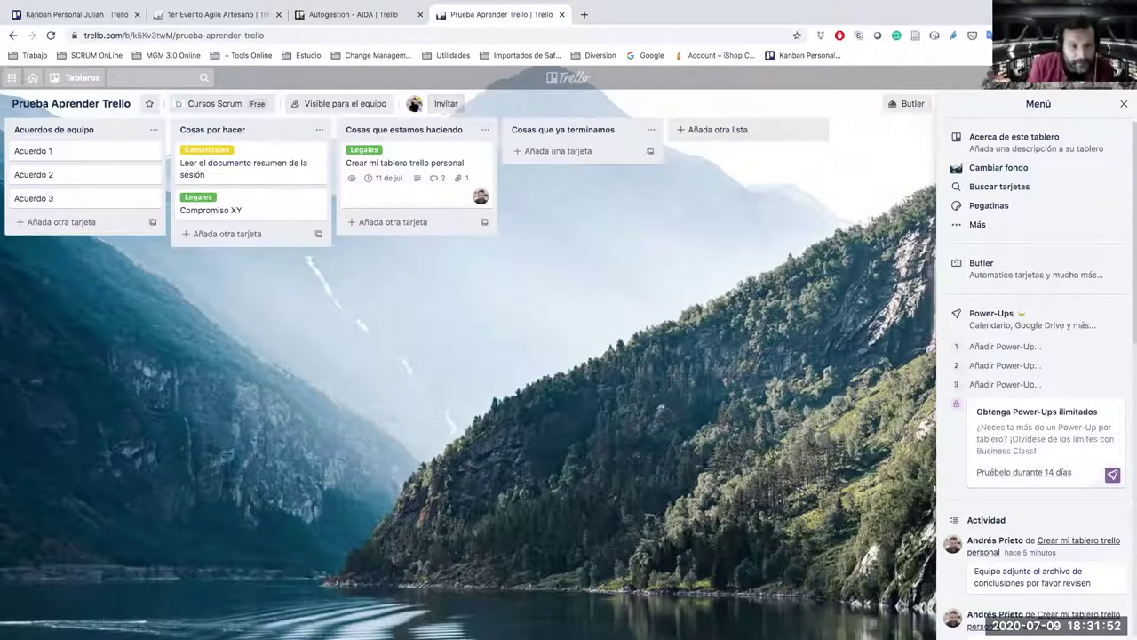
click(448, 105)
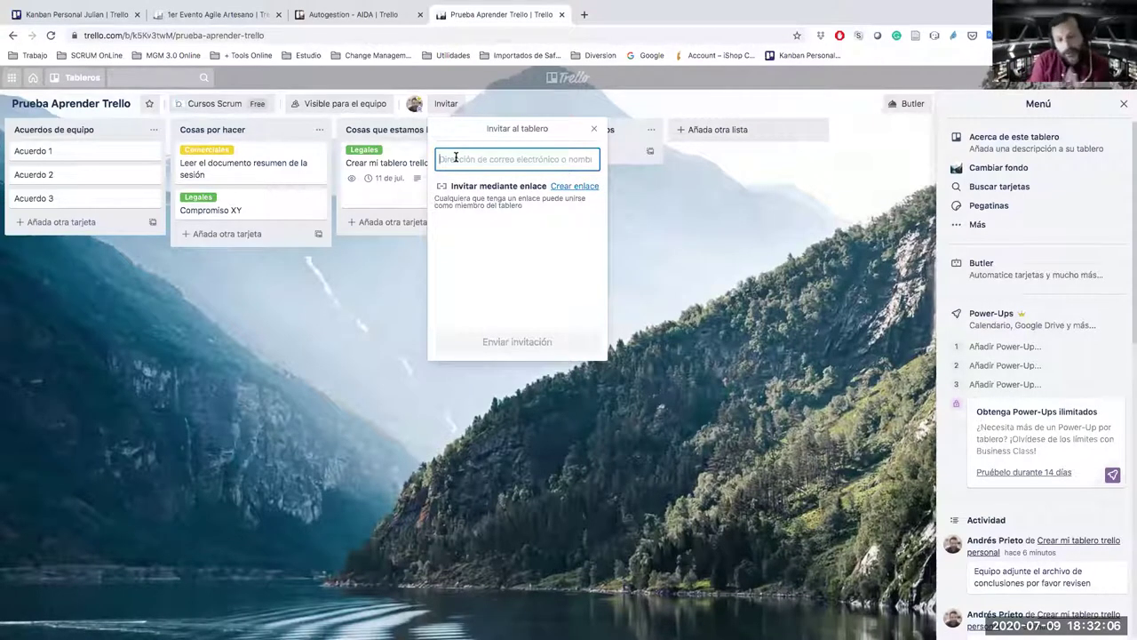
click(568, 185)
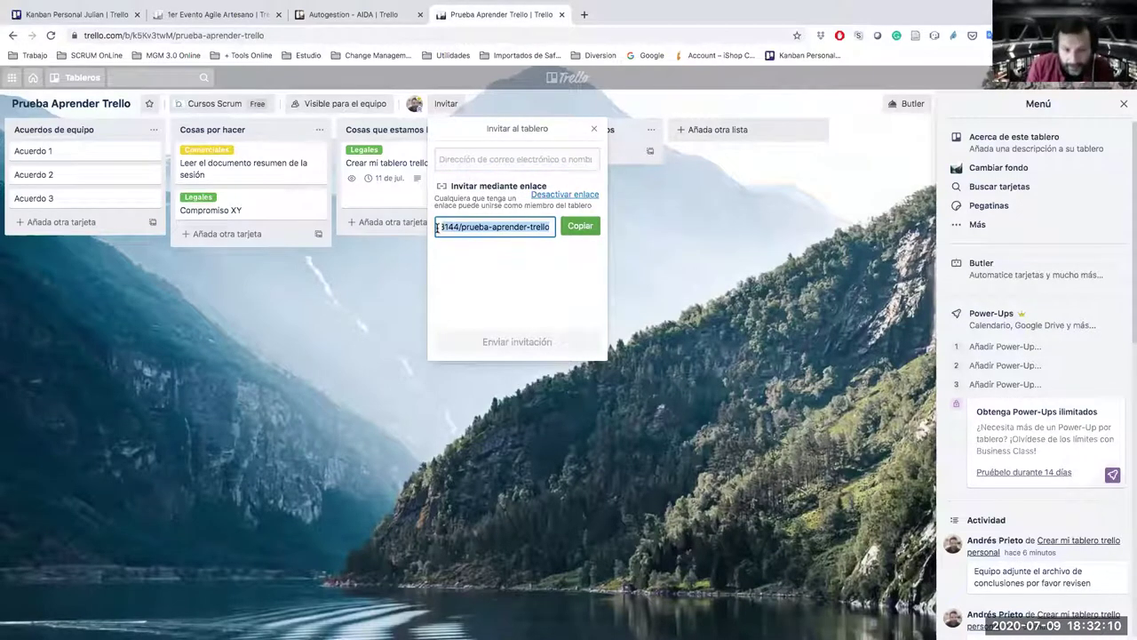
click(583, 230)
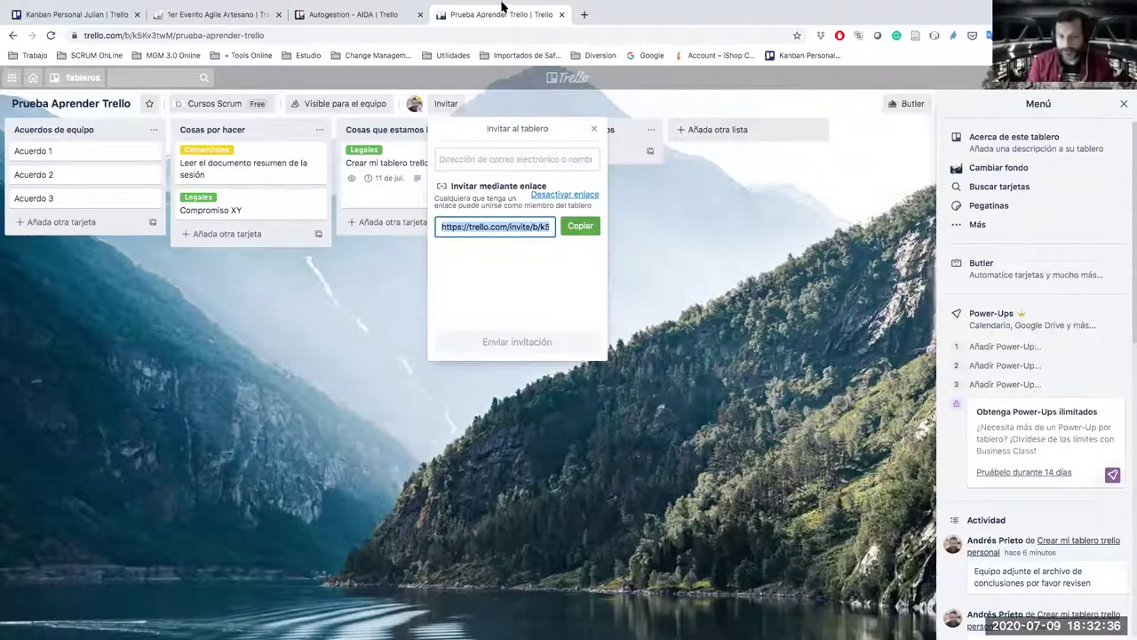
mouse_move(832, 7)
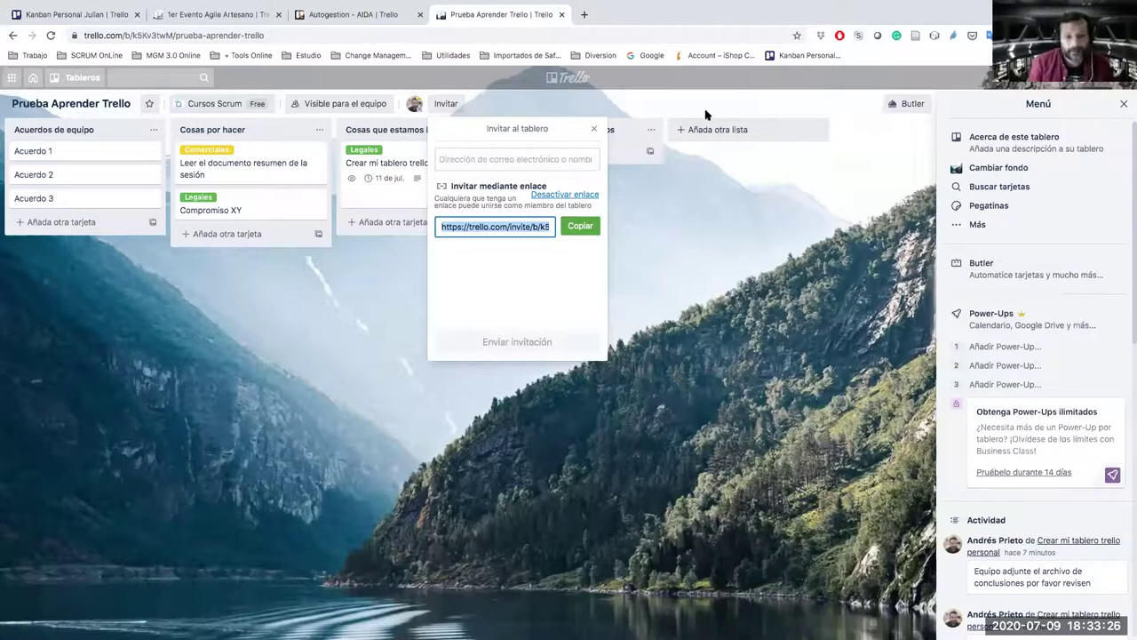
click(502, 130)
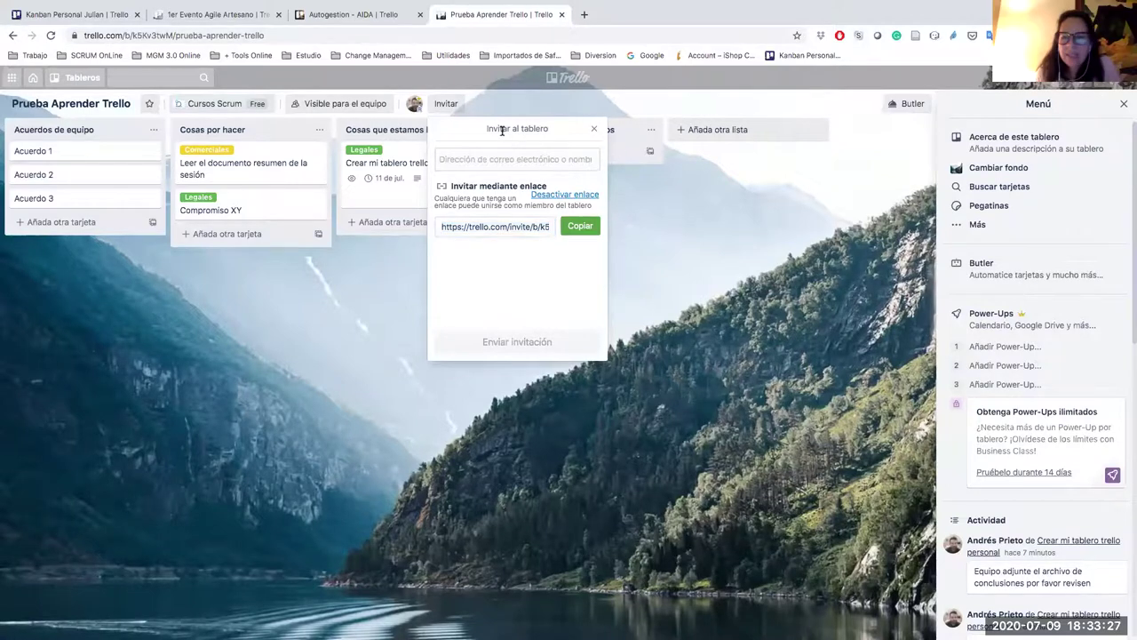
click(593, 128)
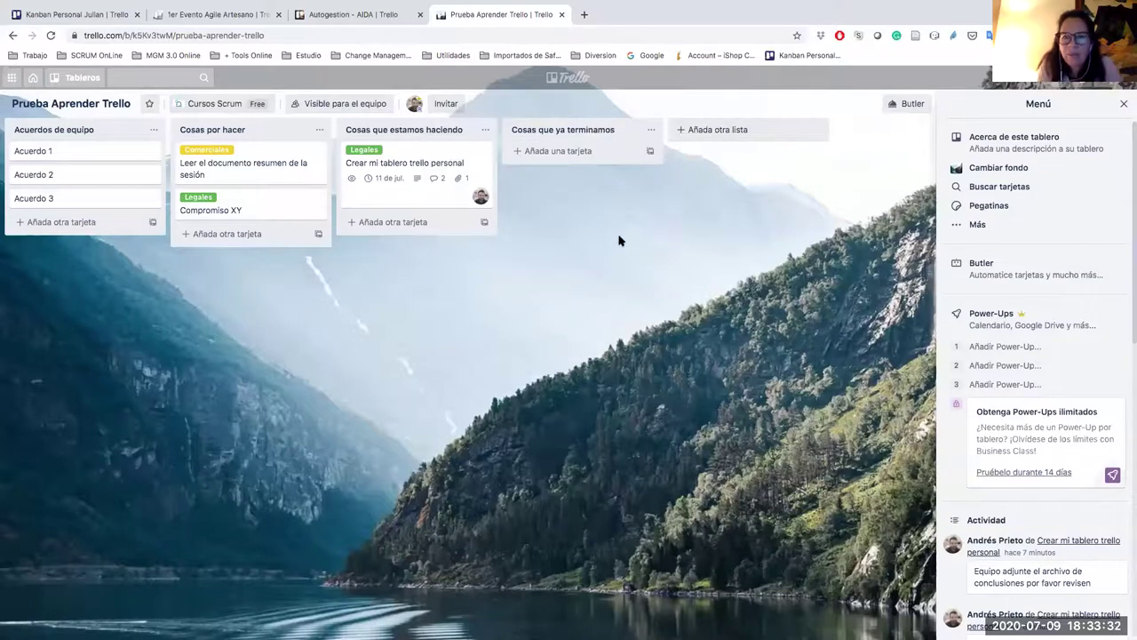